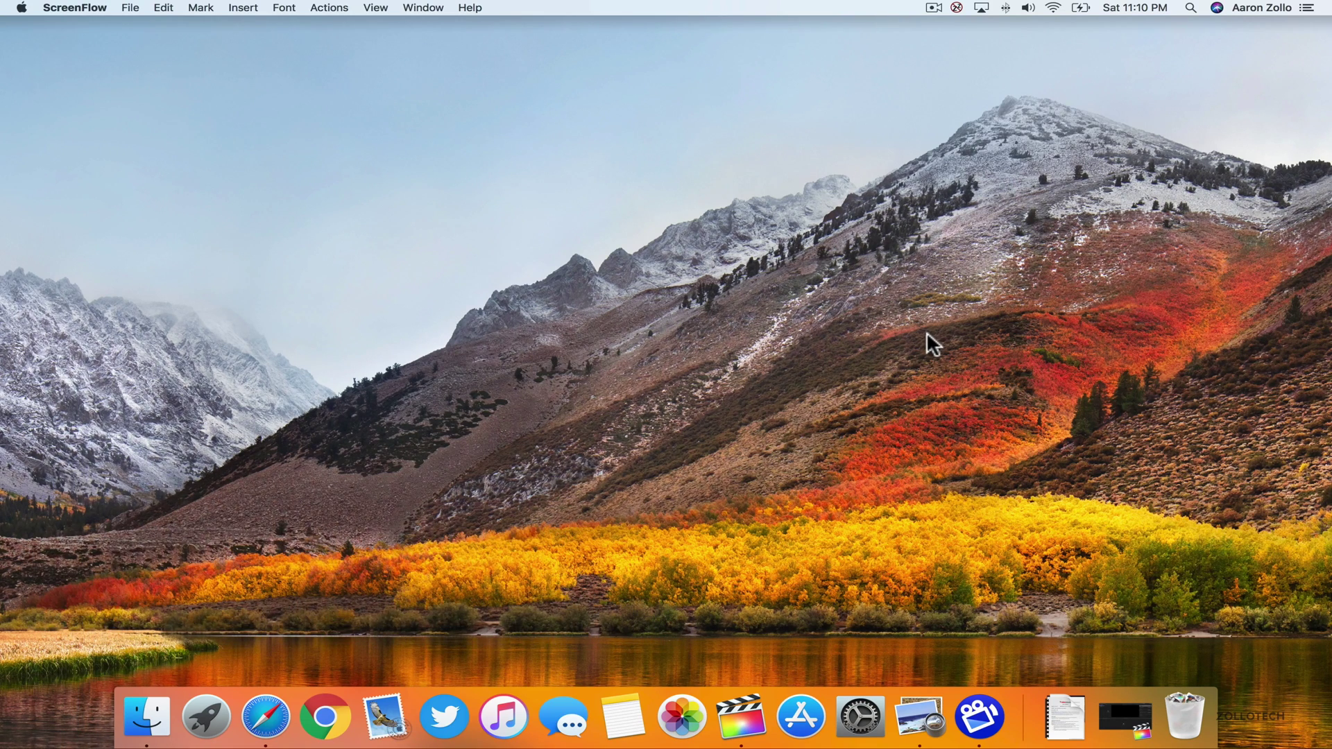
# - Launch Final Cut Pro from the Dock and expand it to full screen
pyautogui.click(751, 718)
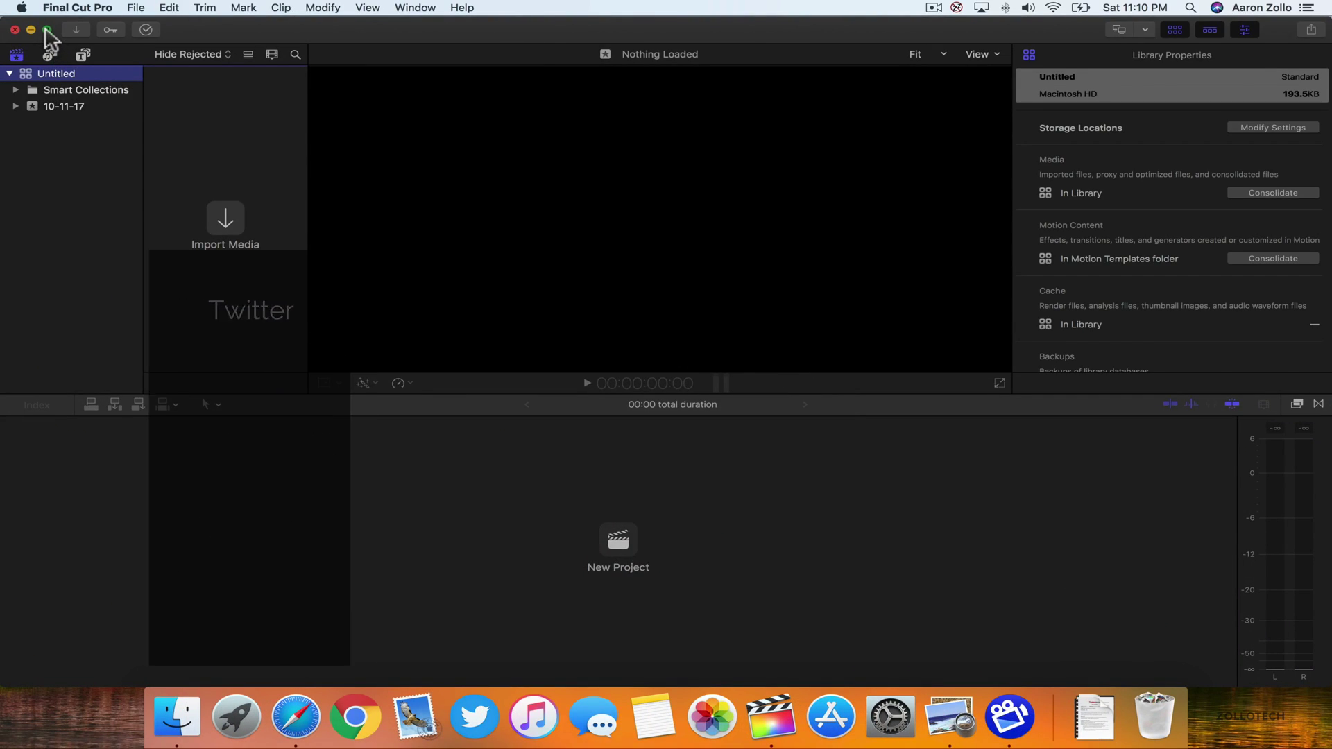
pyautogui.click(46, 30)
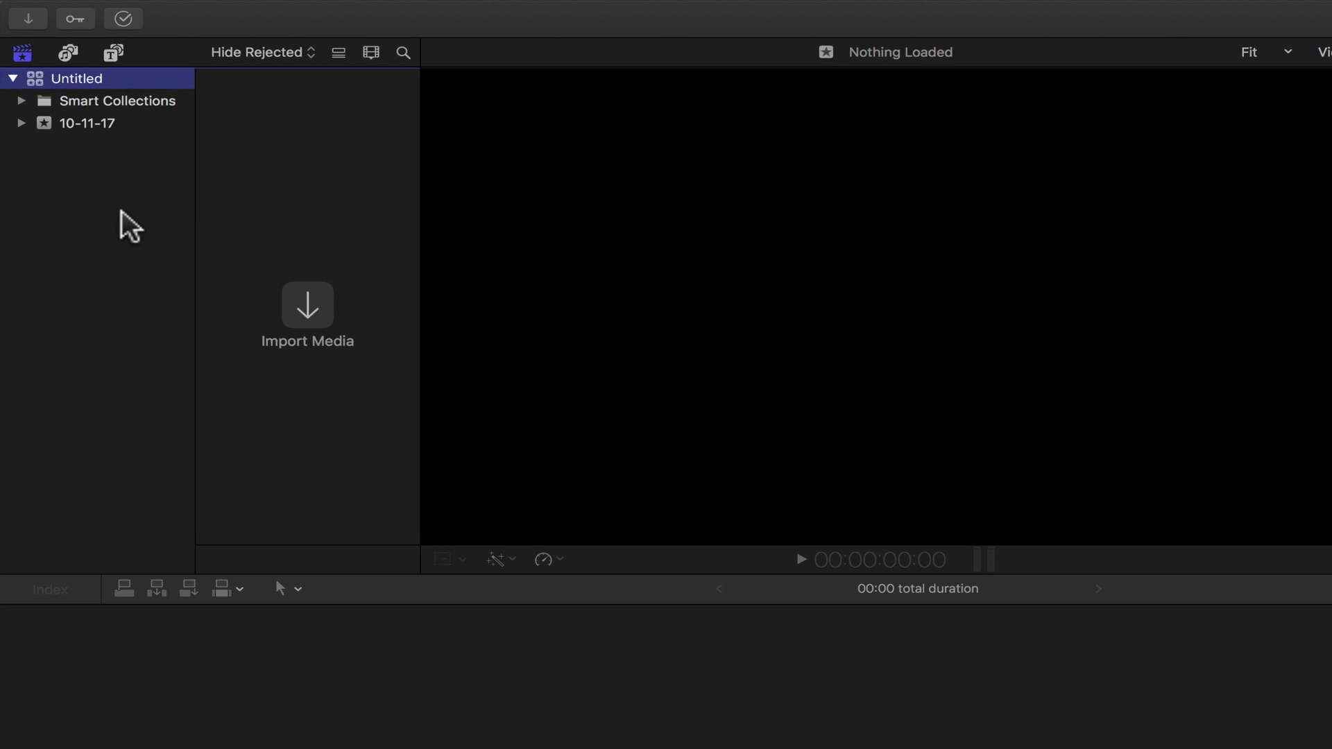
# - Select clips P1000160, P1000161 and P1000162 in the LUMIX camera import window
pyautogui.click(31, 18)
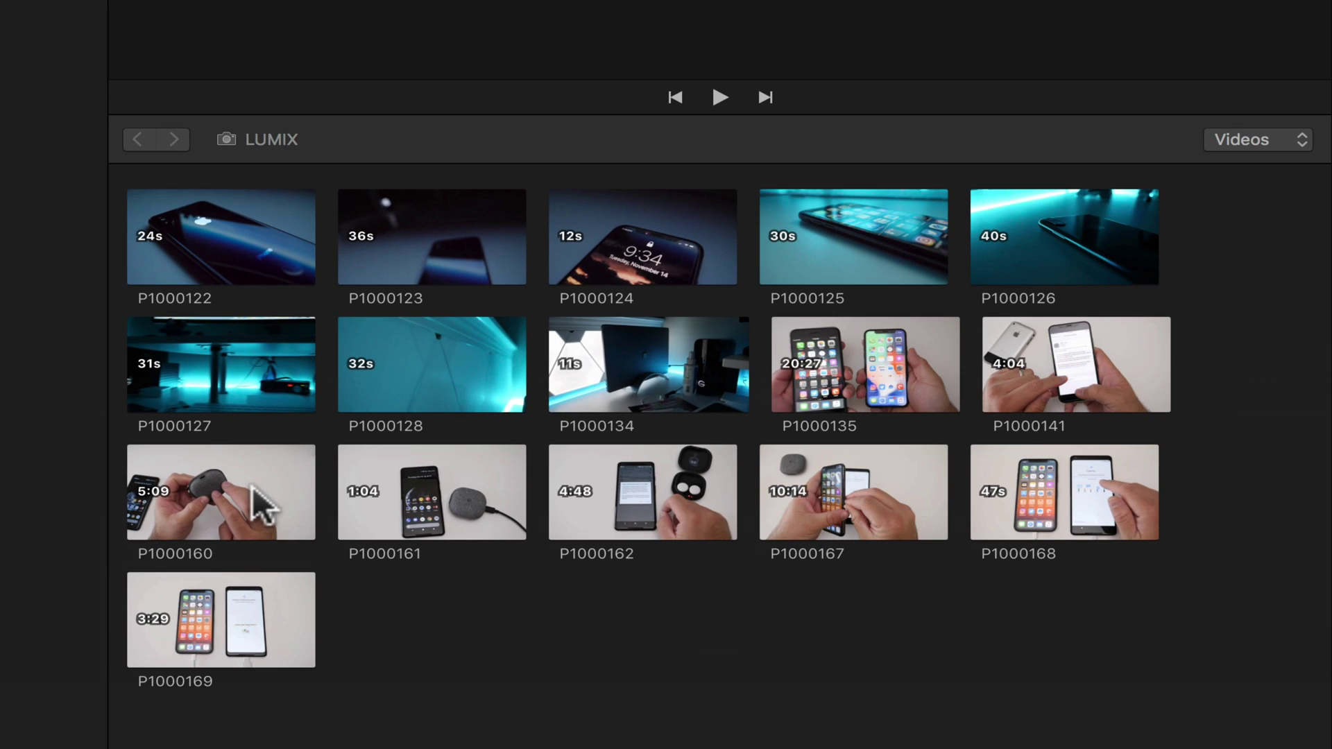
pyautogui.click(255, 487)
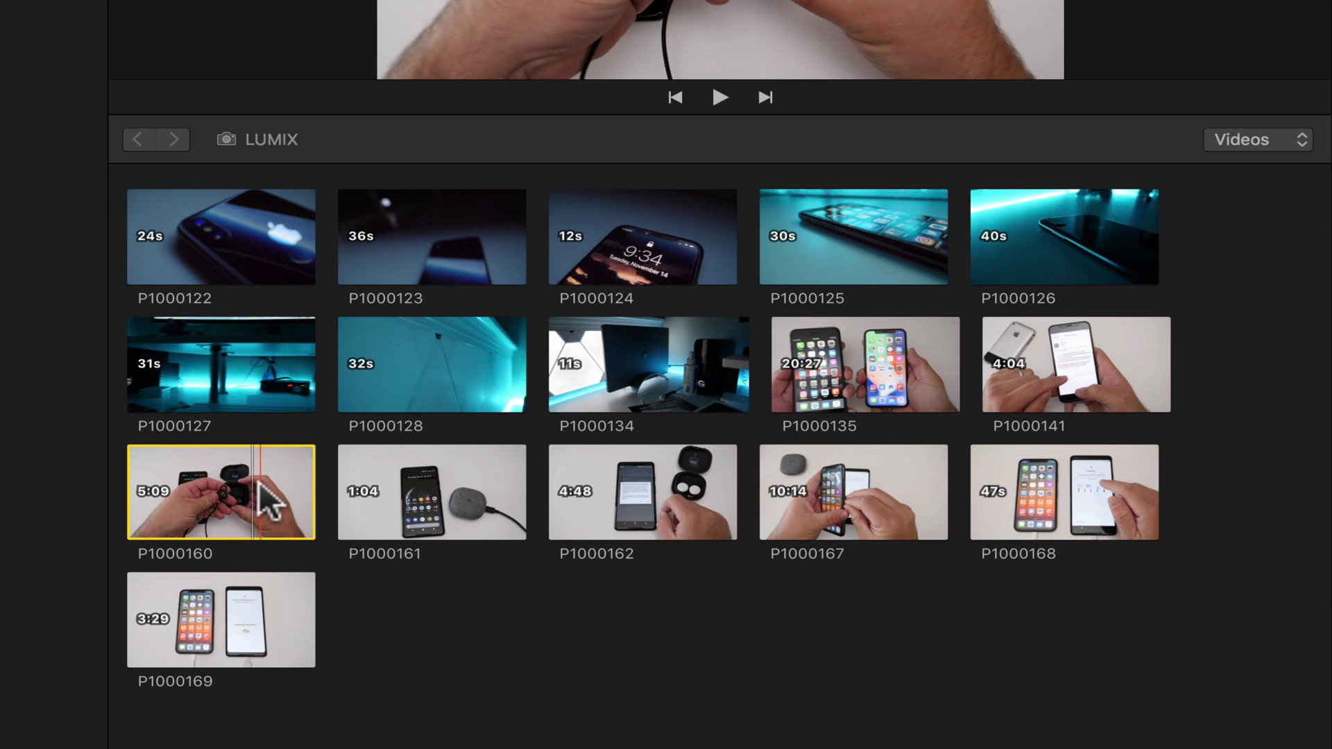
pyautogui.keyDown('shift'); pyautogui.click(420, 493); pyautogui.keyUp('shift')
pyautogui.keyDown('shift'); pyautogui.click(630, 495); pyautogui.keyUp('shift')
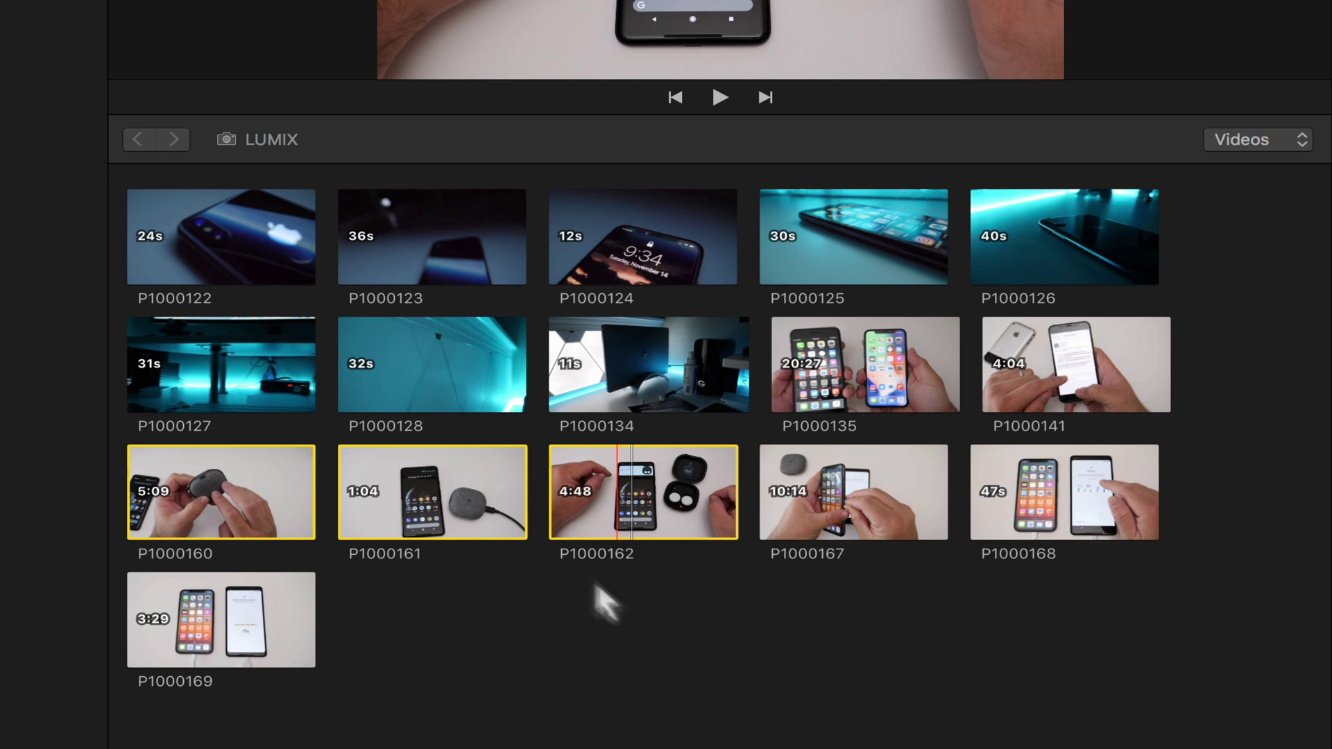
pyautogui.moveTo(593, 591); pyautogui.dragTo(305, 682)
pyautogui.keyDown('super'); pyautogui.click(281, 648); pyautogui.keyUp('super')
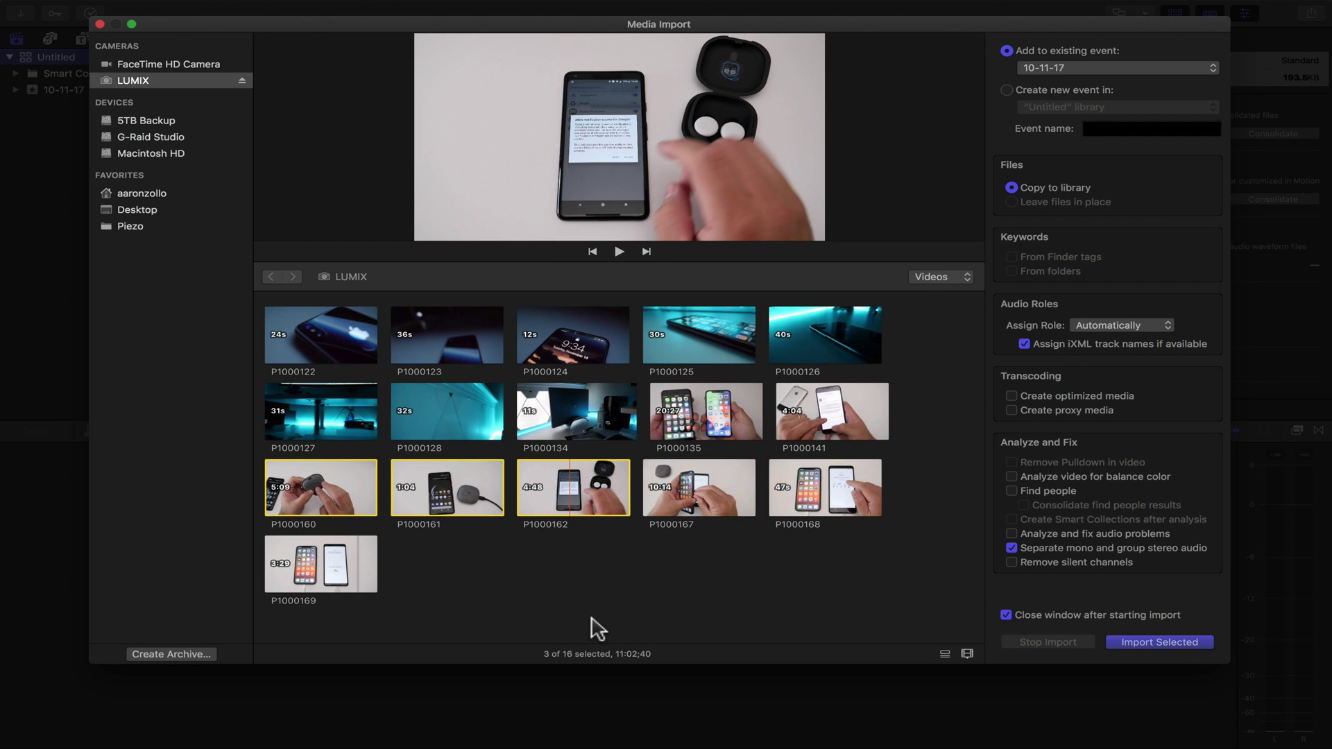
# - Import the three clips into a new event named Google Pixel Buds
pyautogui.click(1045, 89)
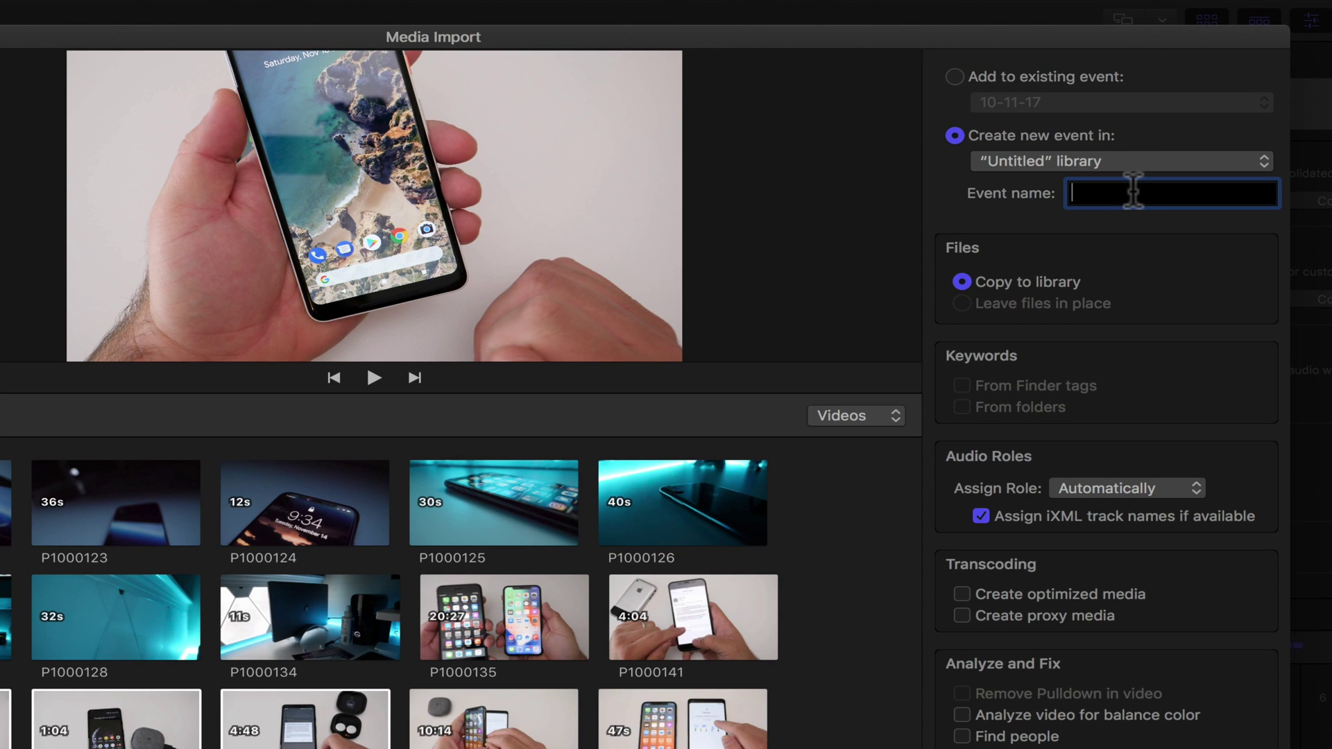
pyautogui.write('Google Pixel Buds')
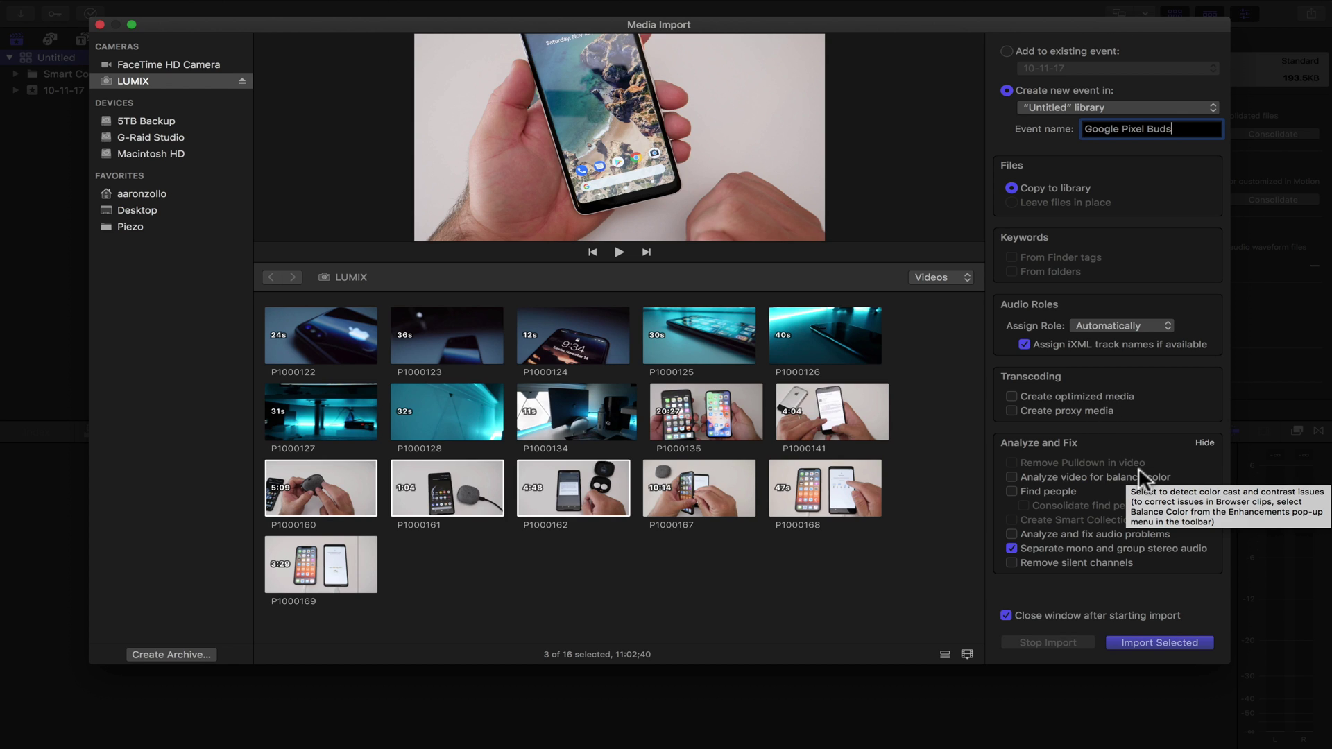
pyautogui.click(1158, 642)
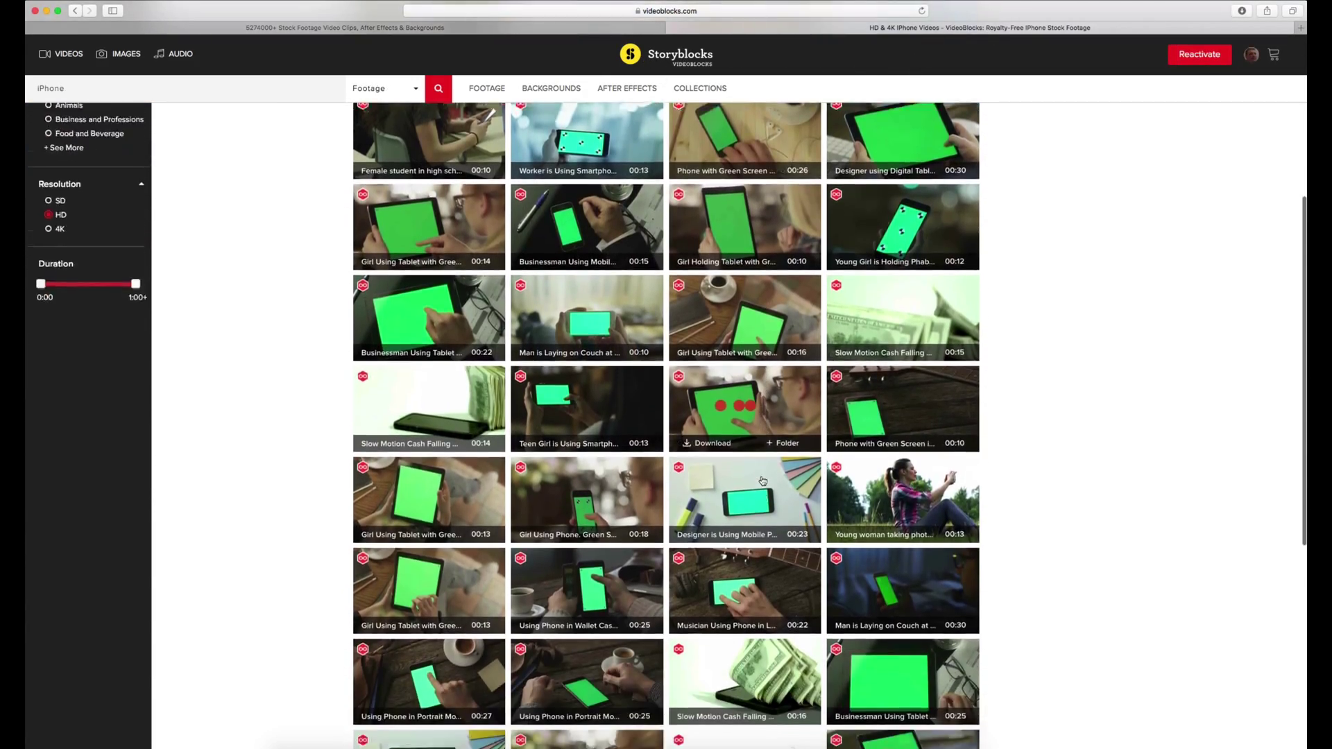
pyautogui.scroll(-5, 763, 482)
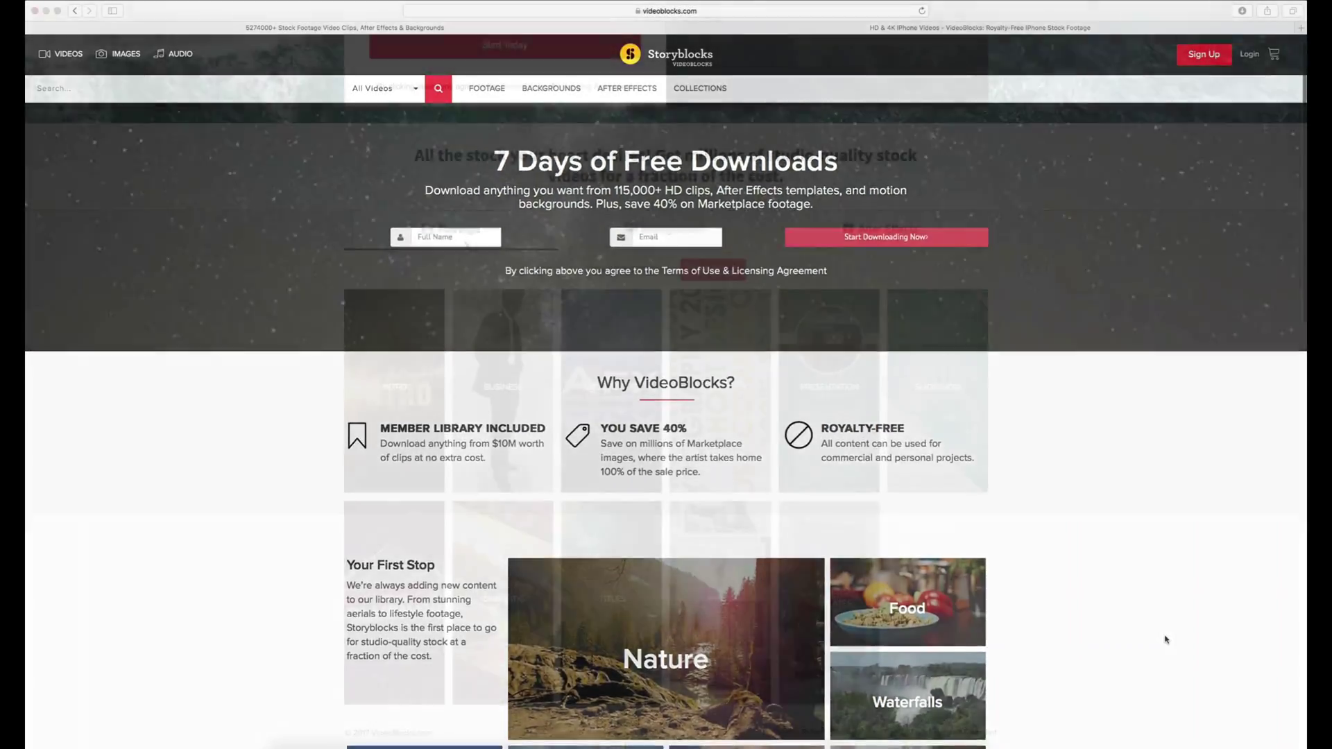
pyautogui.scroll(-3, 521, 298)
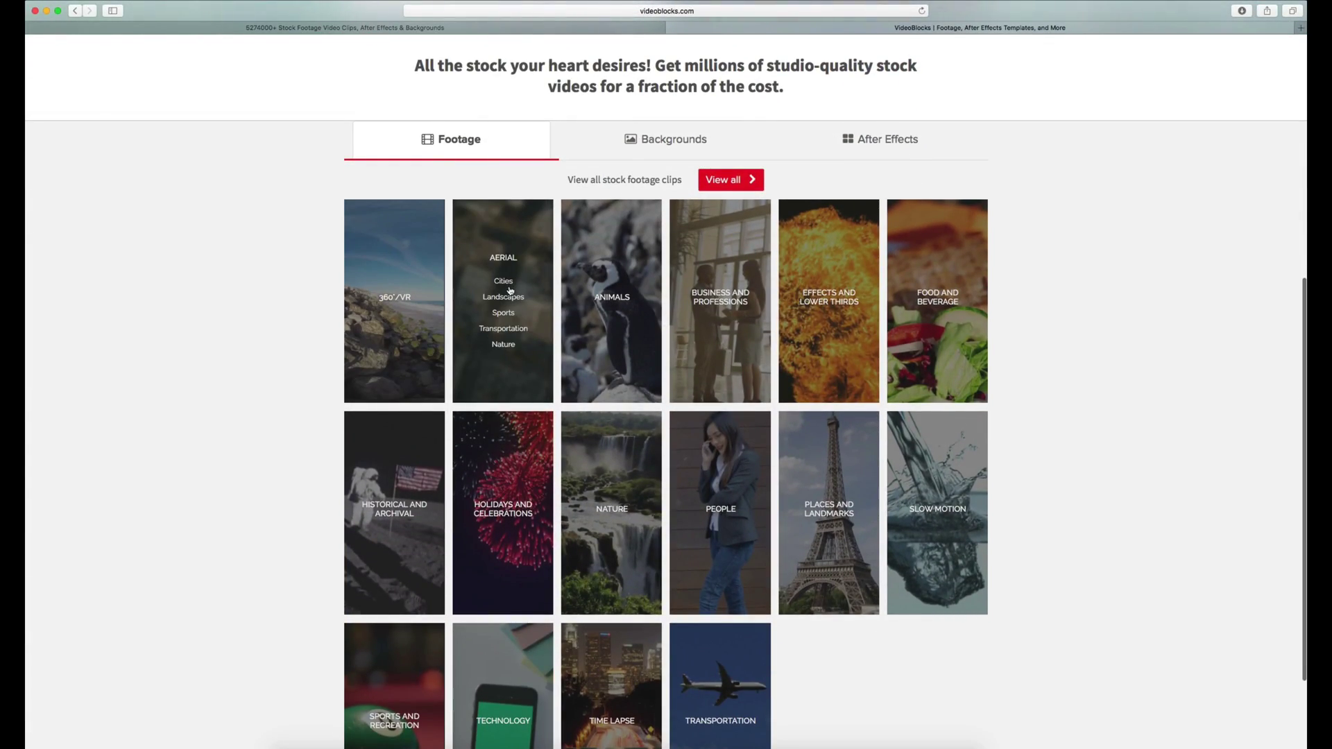
pyautogui.scroll(-1, 604, 302)
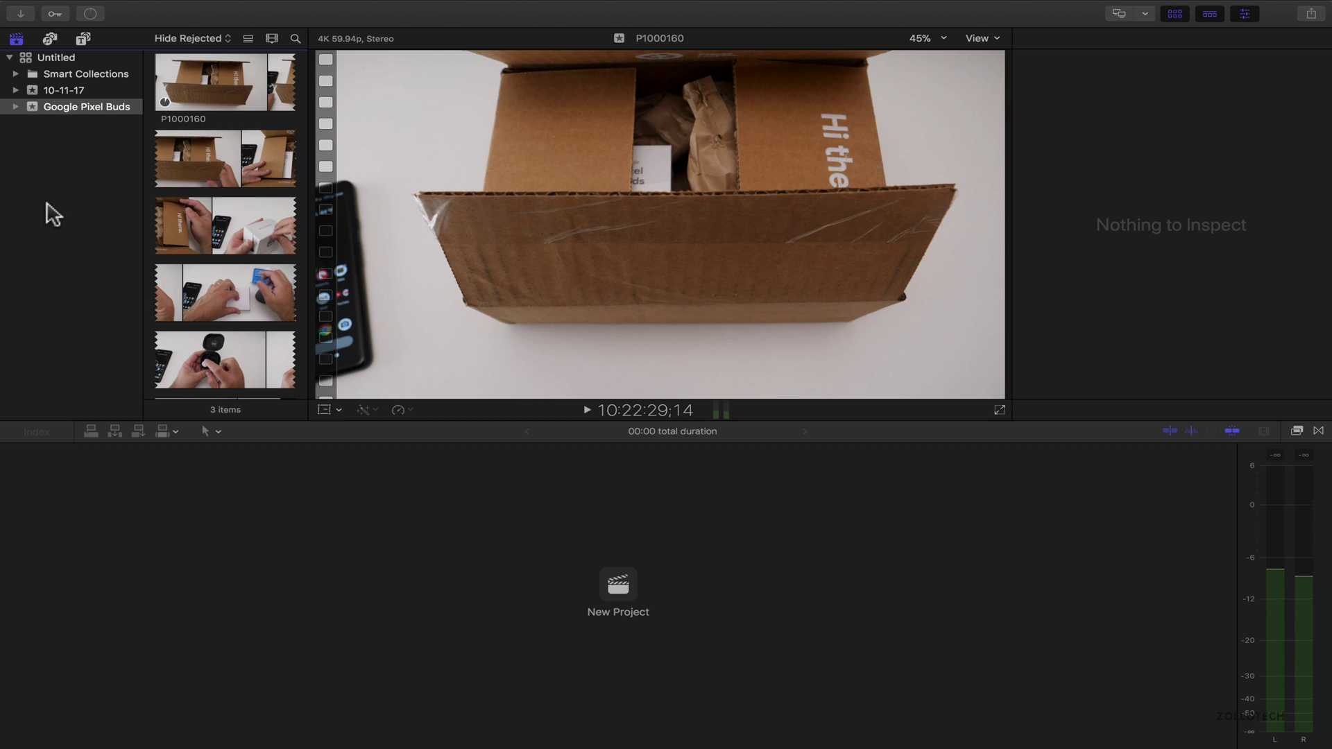
# - Import the four Pixel Buds MP3s from the Piezo folder, sorted by Content Created
pyautogui.click(21, 13)
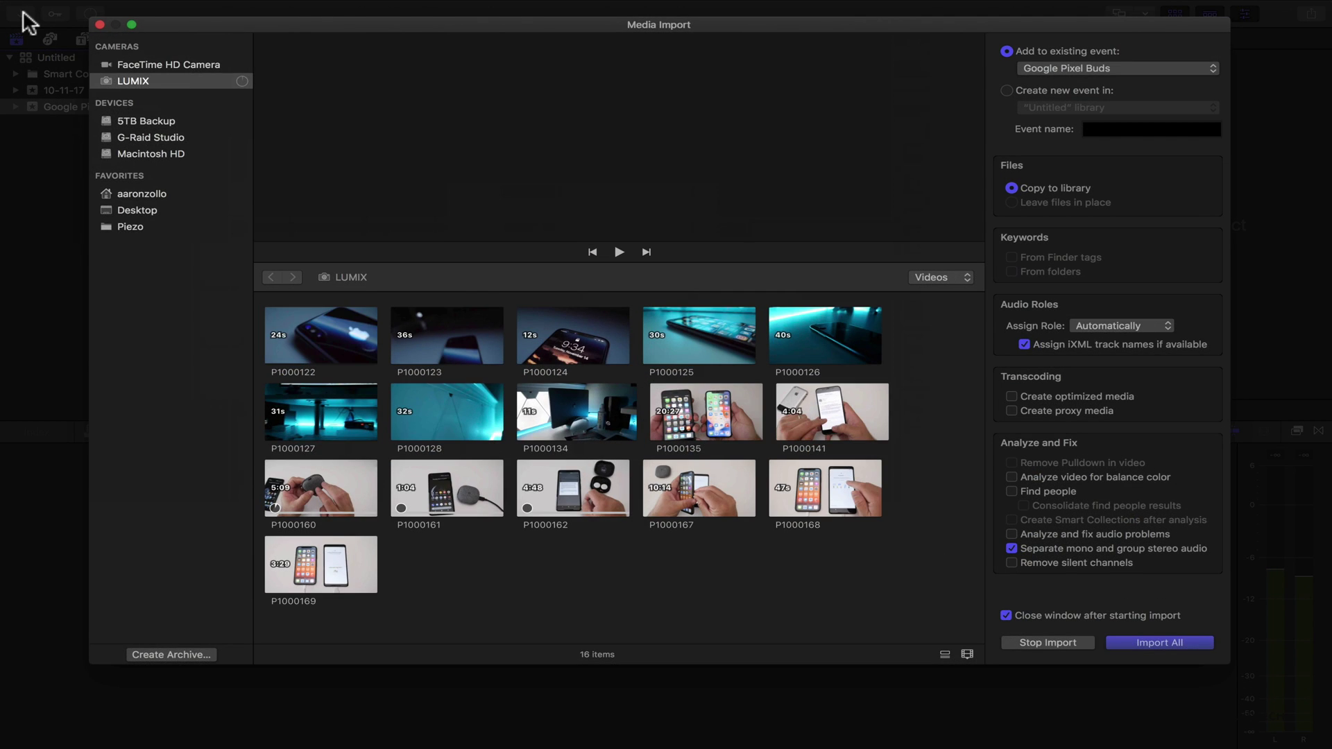
pyautogui.click(130, 227)
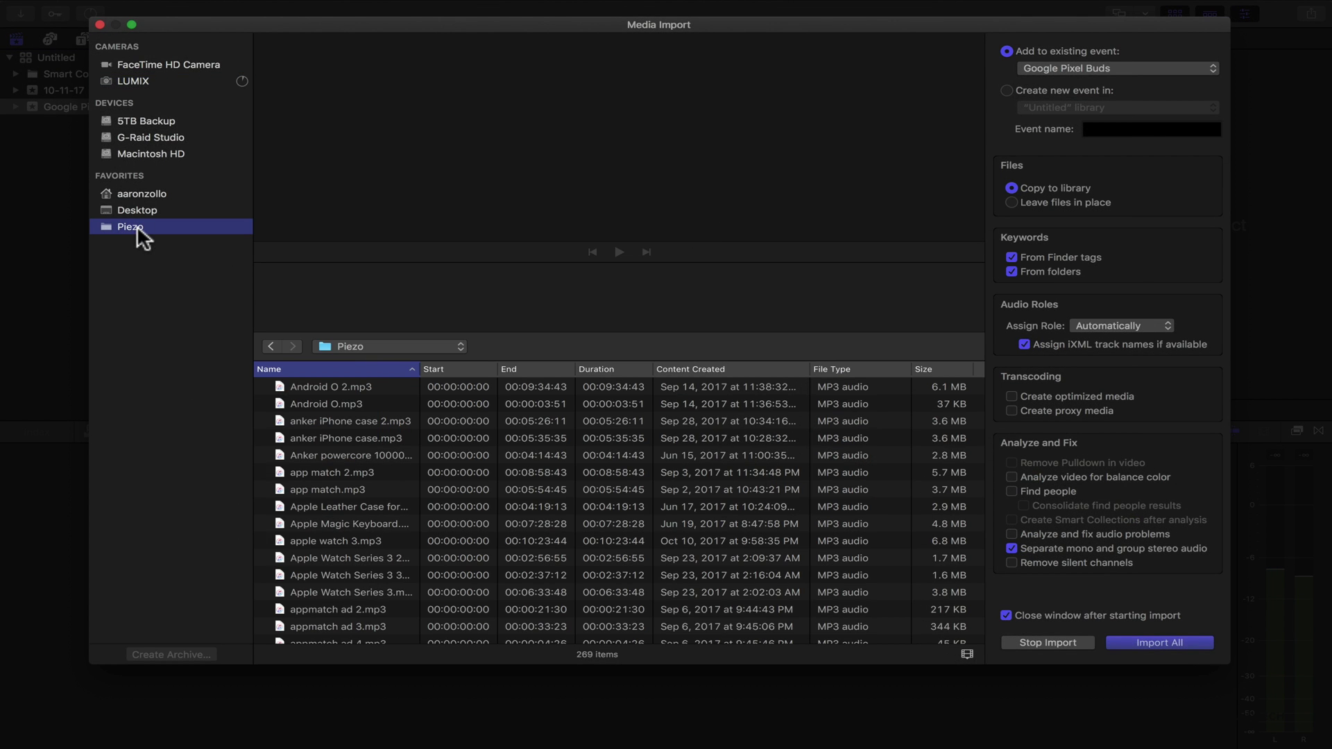
pyautogui.click(728, 369)
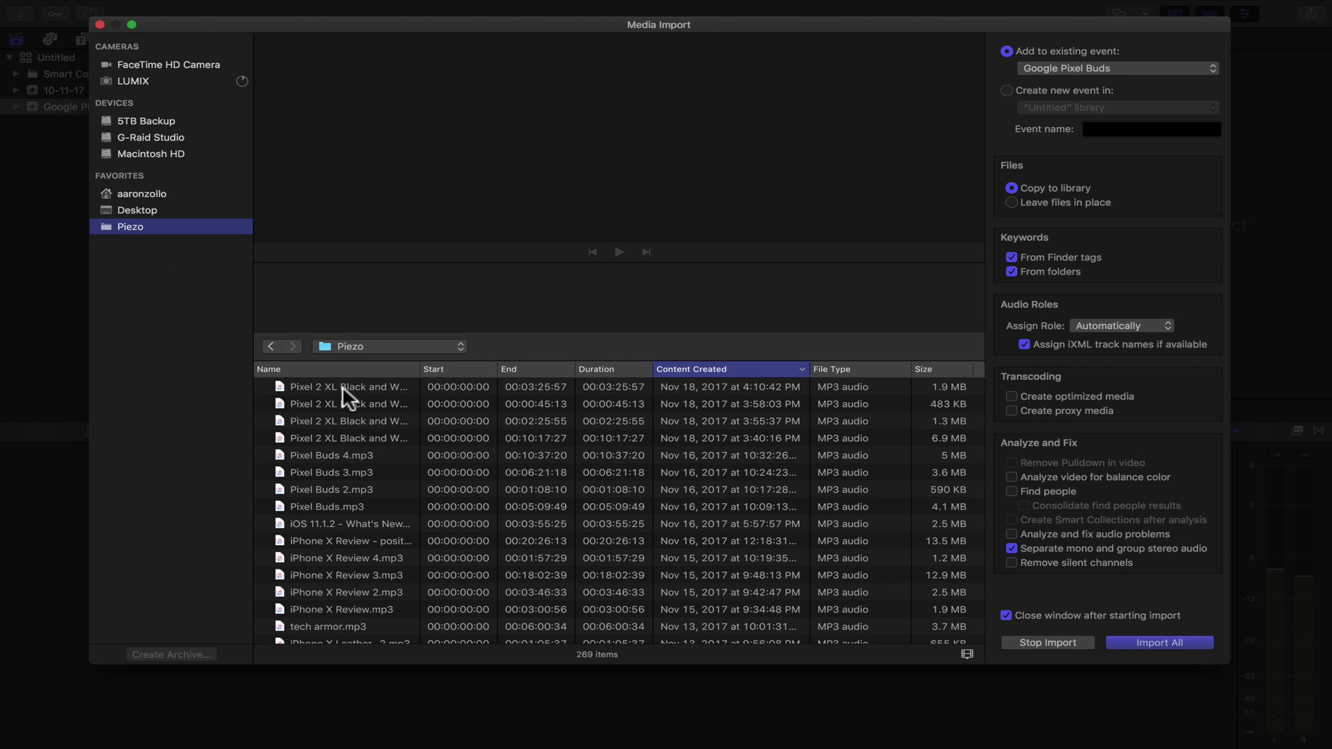
pyautogui.click(353, 453)
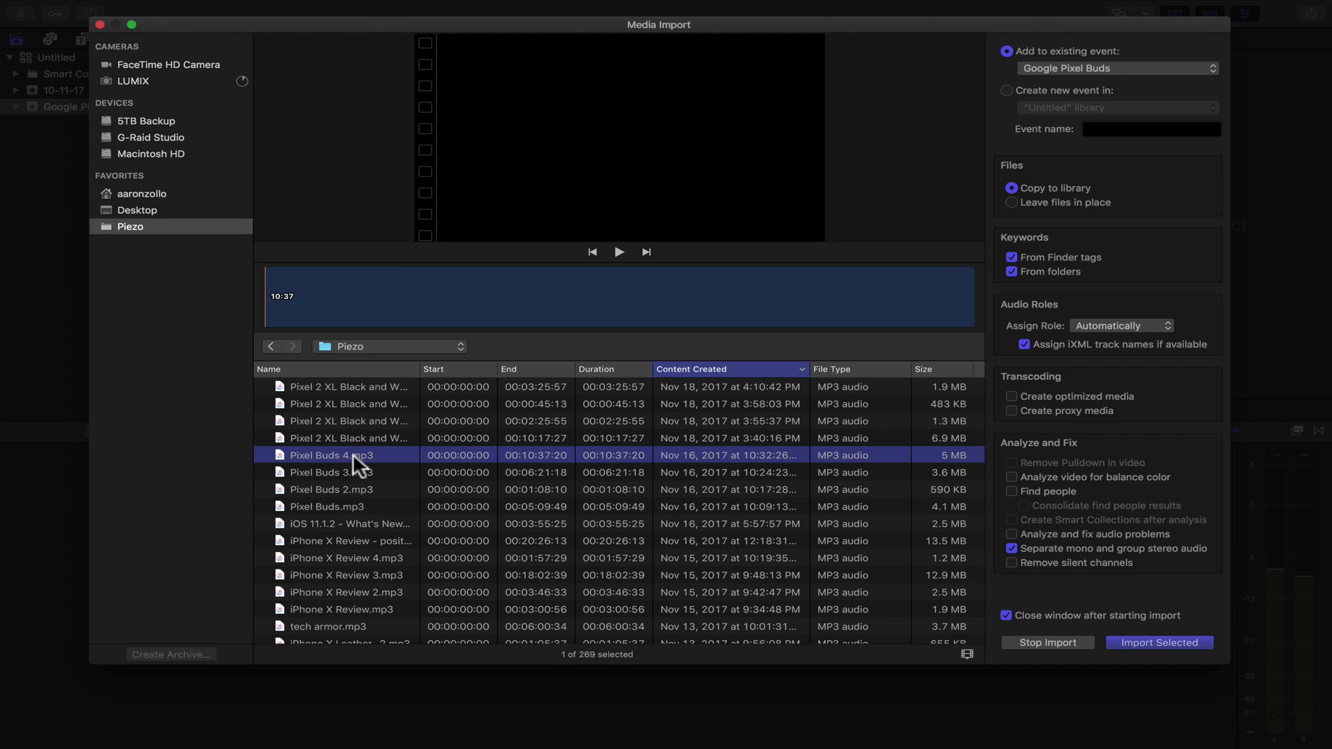
pyautogui.keyDown('shift'); pyautogui.click(355, 499); pyautogui.keyUp('shift')
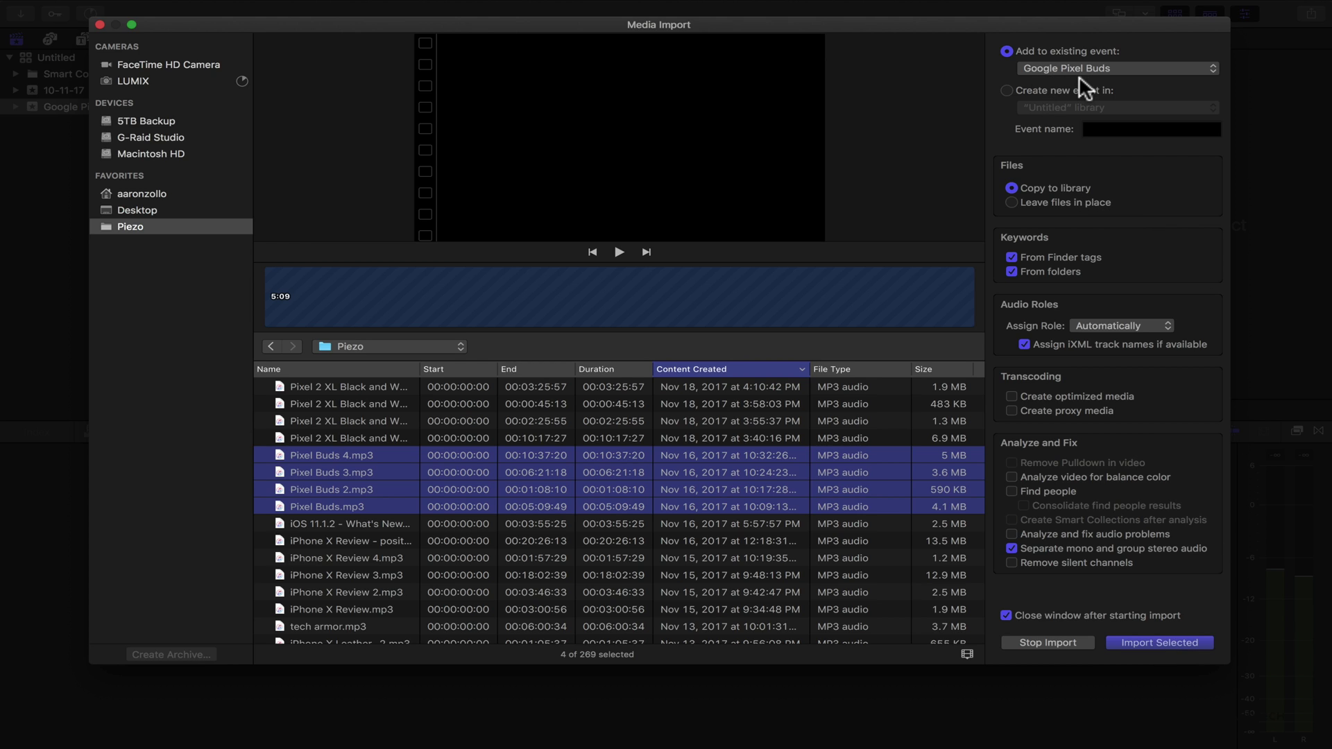
pyautogui.click(1144, 640)
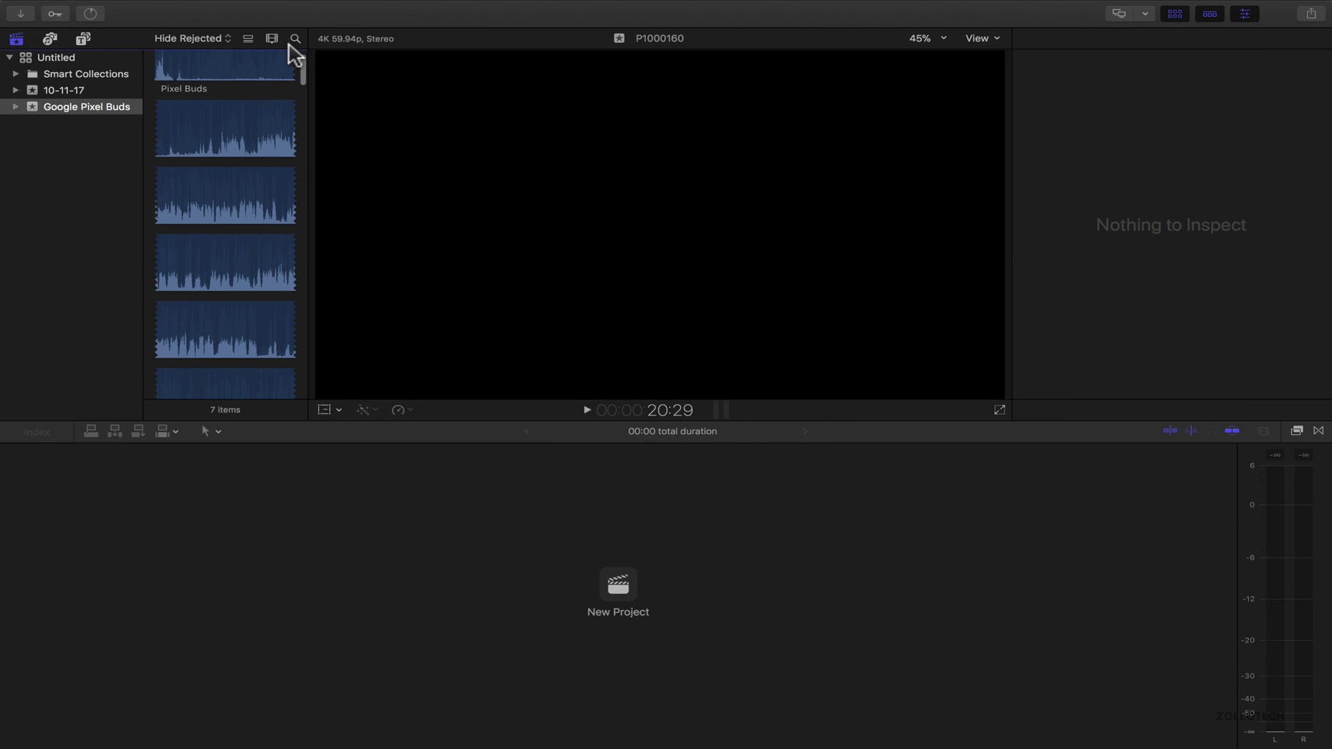
# - Shrink the browser clip thumbnails using the clip appearance height slider
pyautogui.click(271, 39)
pyautogui.moveTo(259, 75)
pyautogui.mouseDown()
pyautogui.moveTo(280, 74)
pyautogui.moveTo(226, 90)
pyautogui.mouseUp()
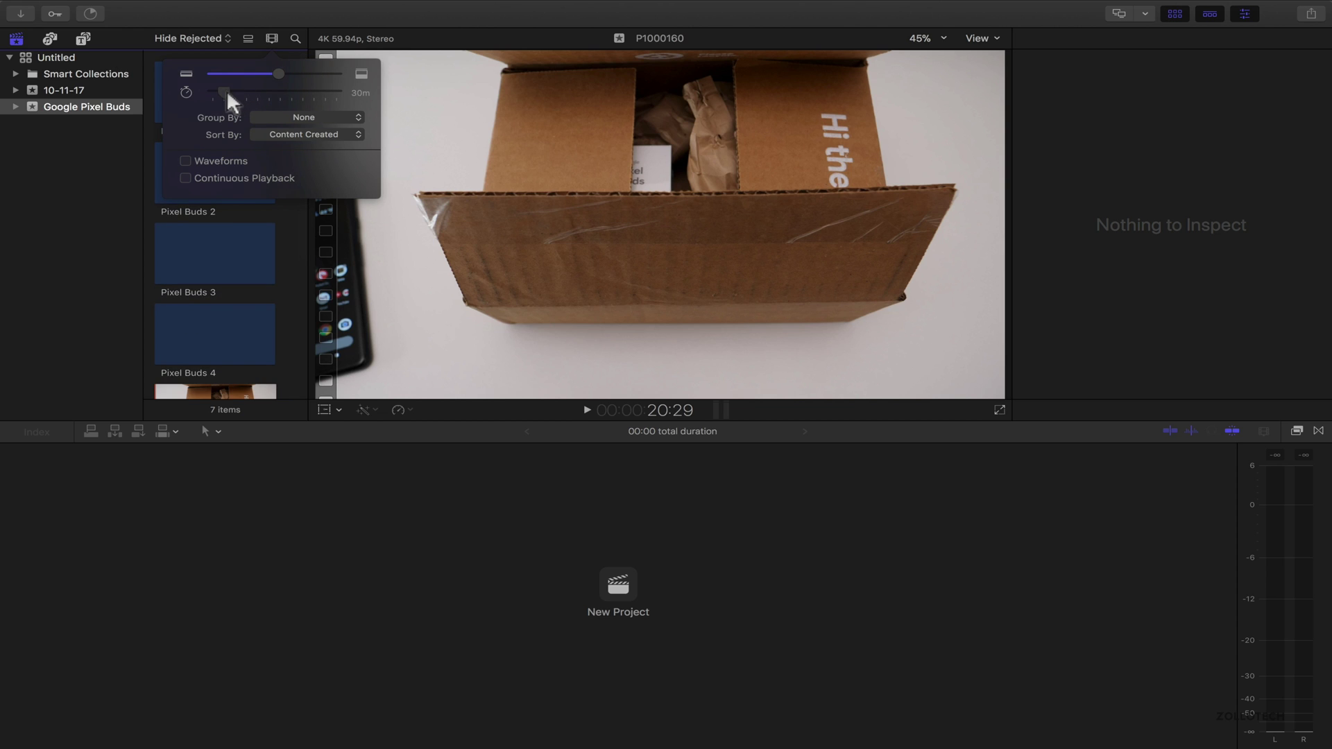
pyautogui.click(87, 229)
pyautogui.scroll(-2, 235, 199)
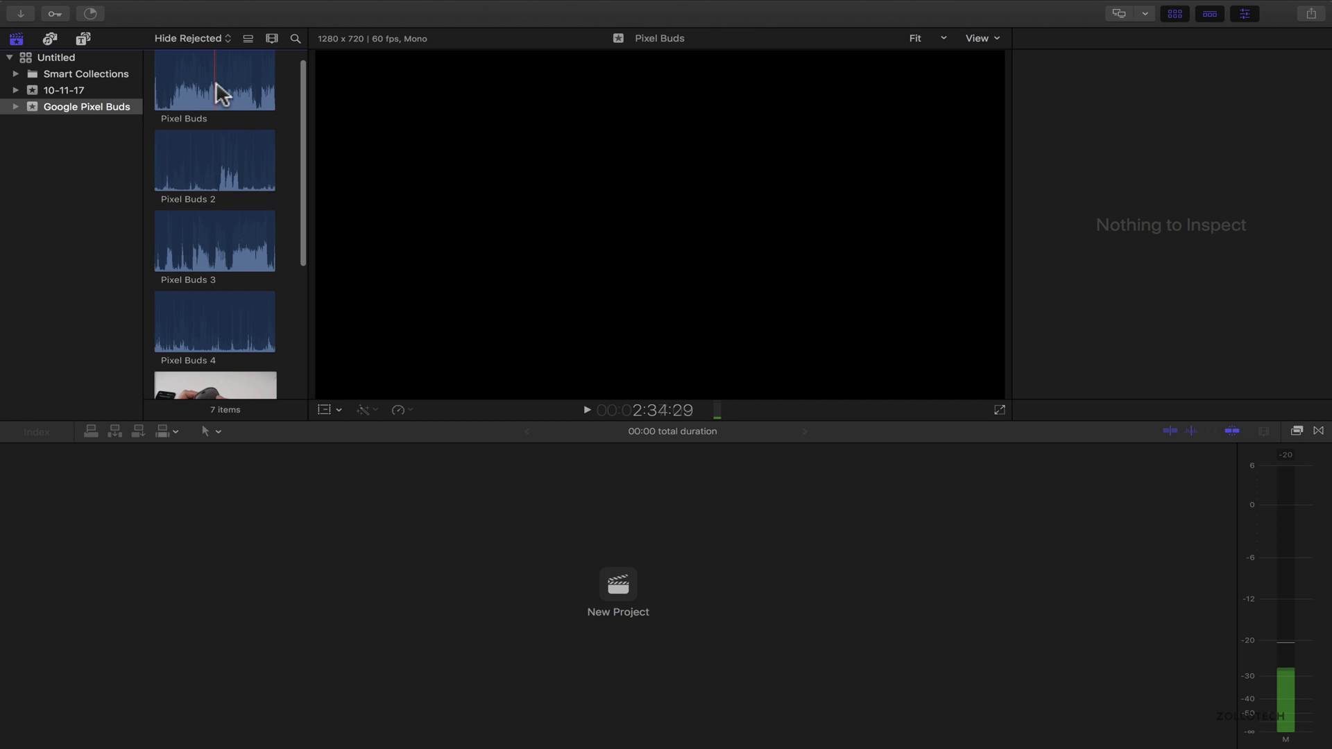
pyautogui.scroll(-3, 223, 95)
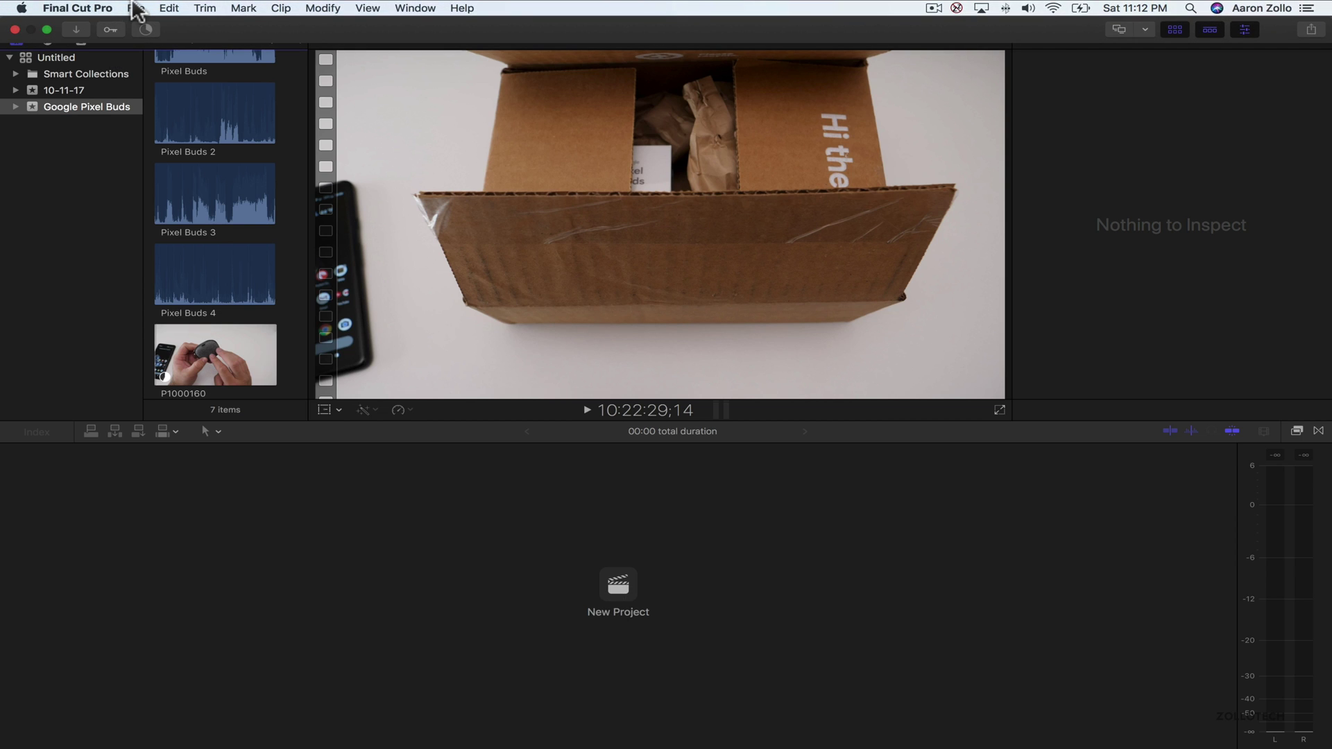
# - Create the Pixel Buds Unboxing project, checking custom settings then keeping automatic ones
pyautogui.click(136, 8)
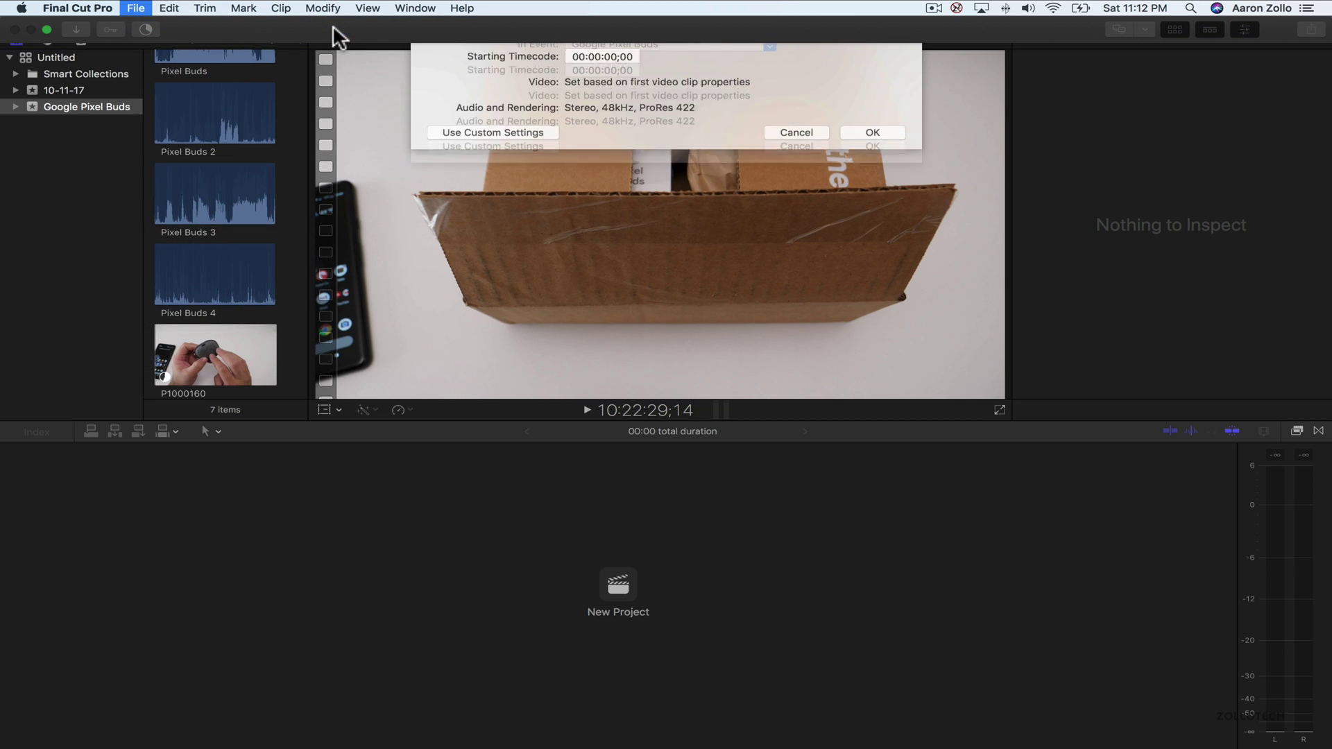
pyautogui.write('Pixel Buds Unboxing')
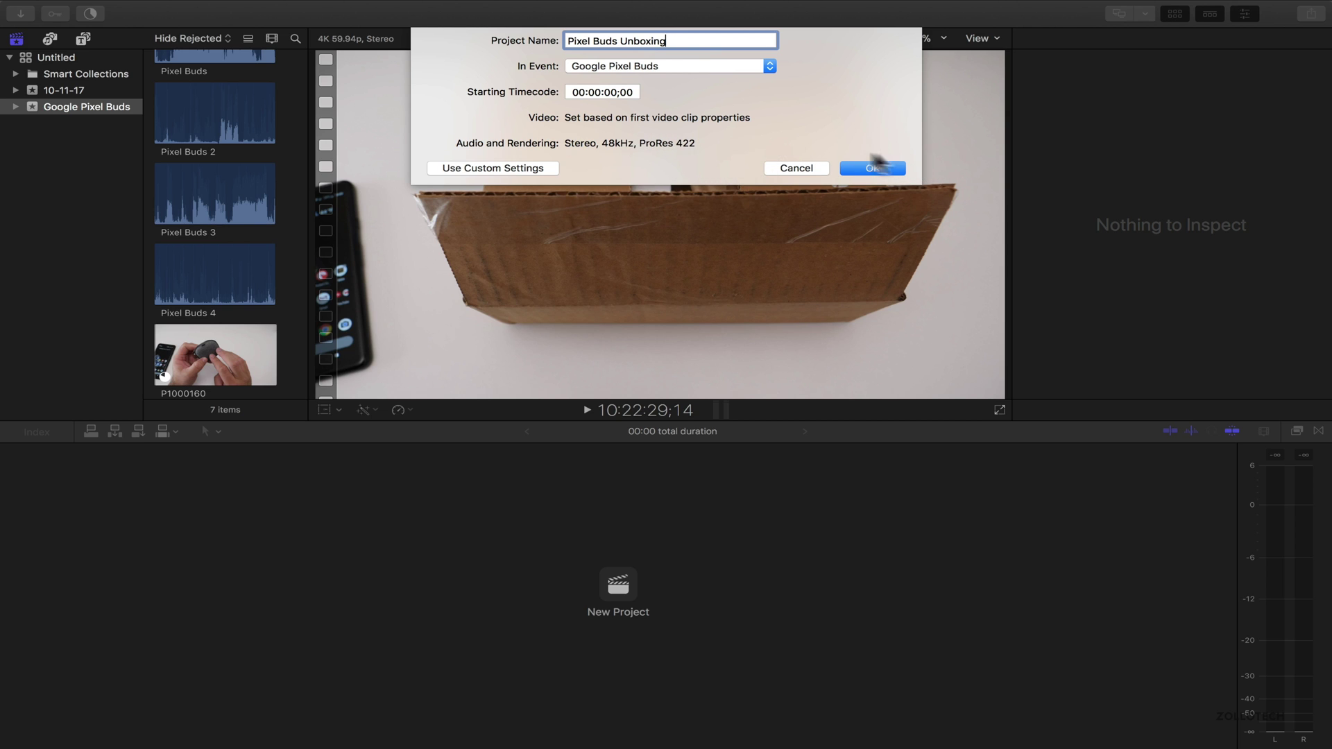
pyautogui.click(485, 168)
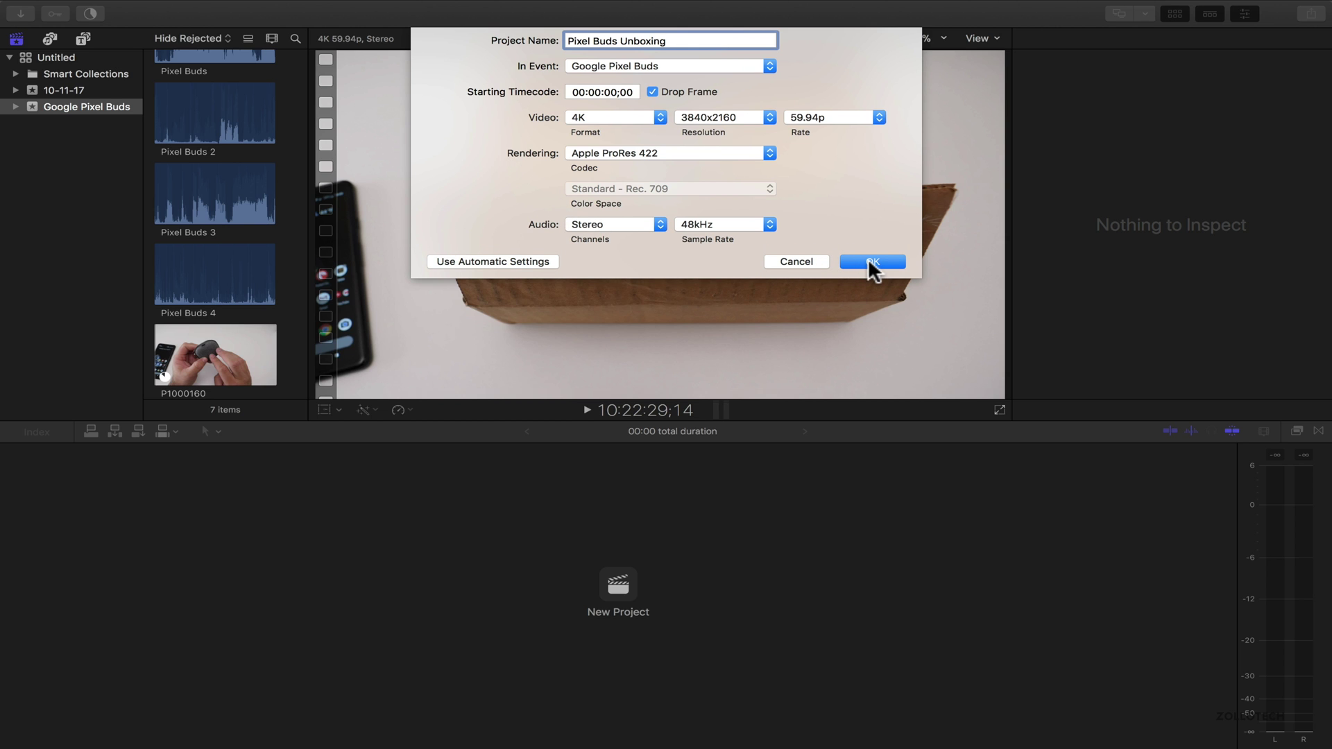
pyautogui.click(529, 262)
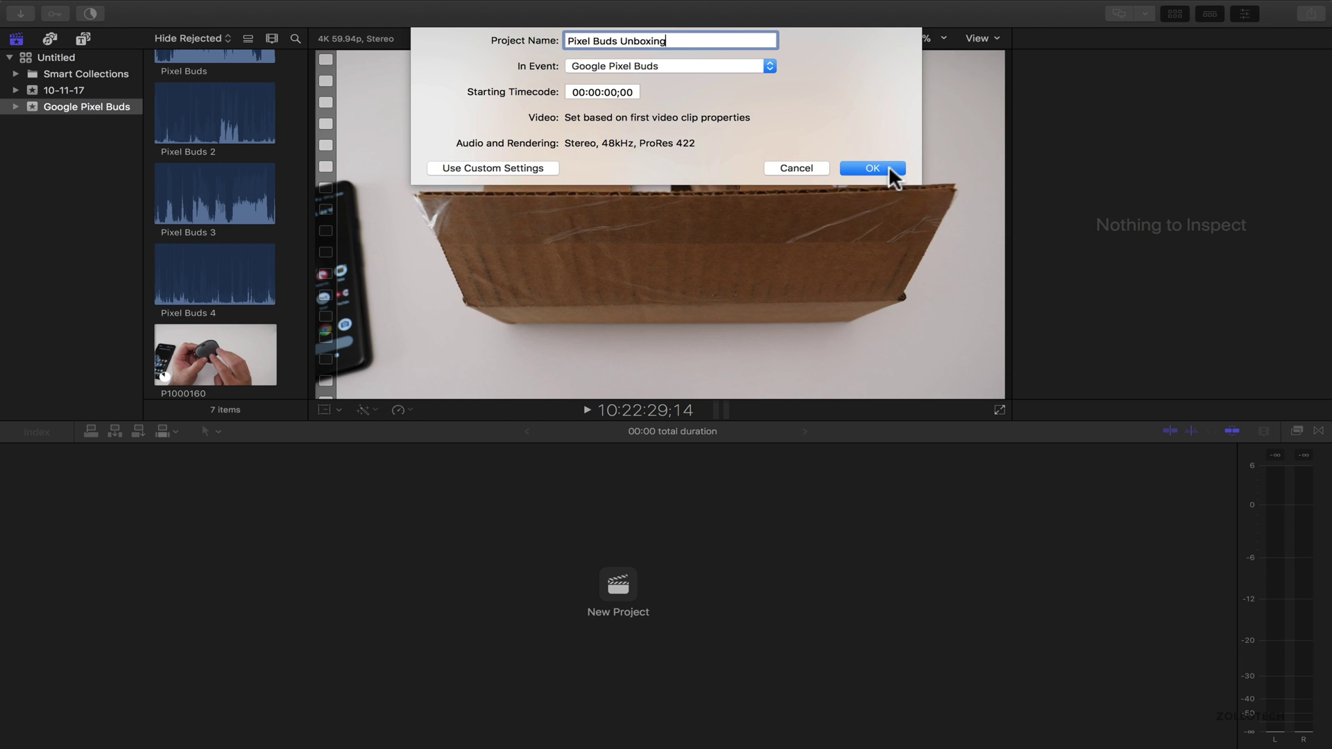
pyautogui.click(887, 169)
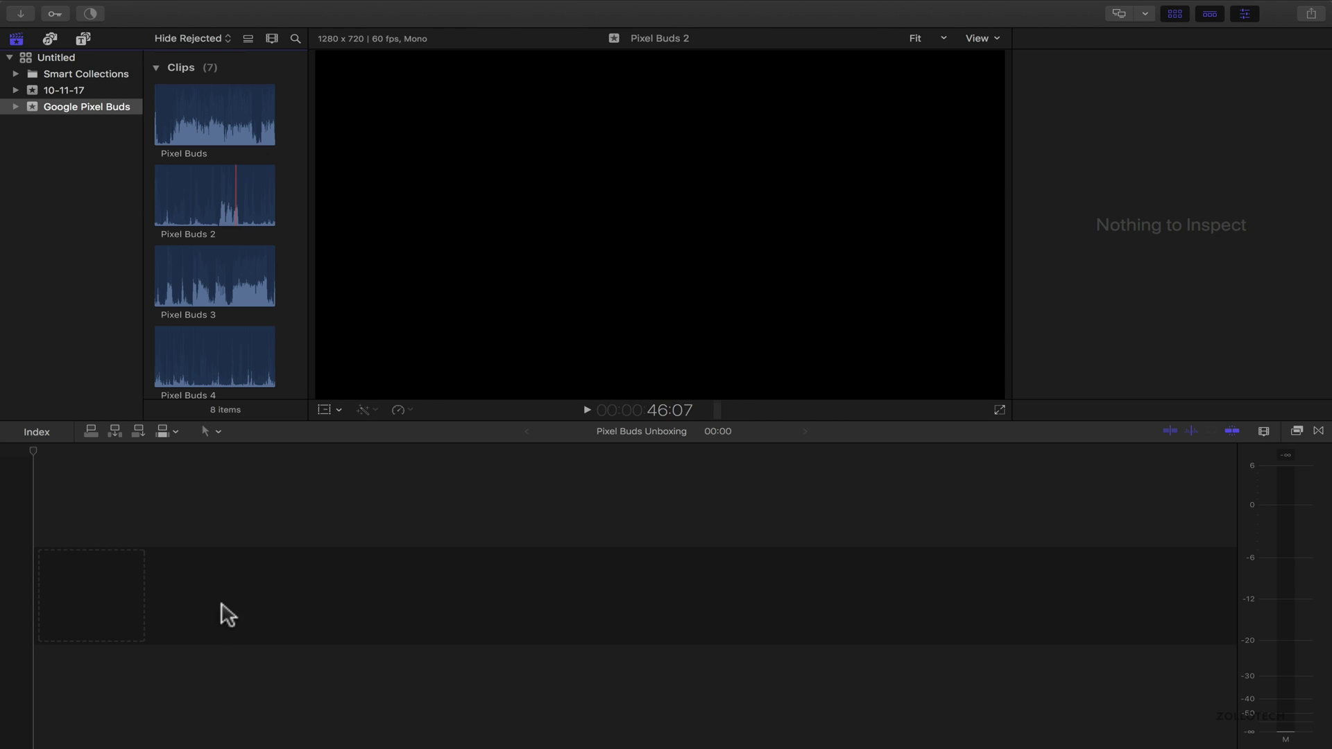
# - Check the Pixel Buds audio clip's configuration, then select the P1000160 video clip
pyautogui.click(246, 131)
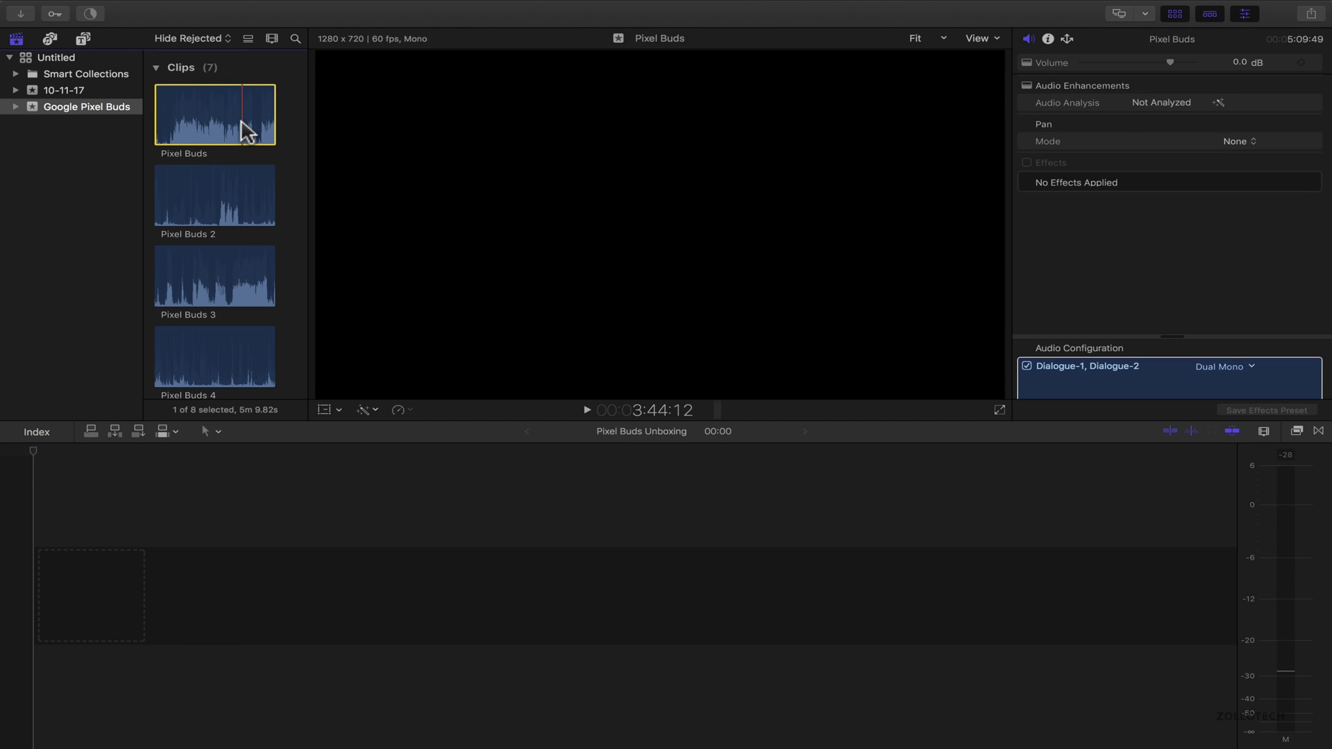
pyautogui.click(1145, 370)
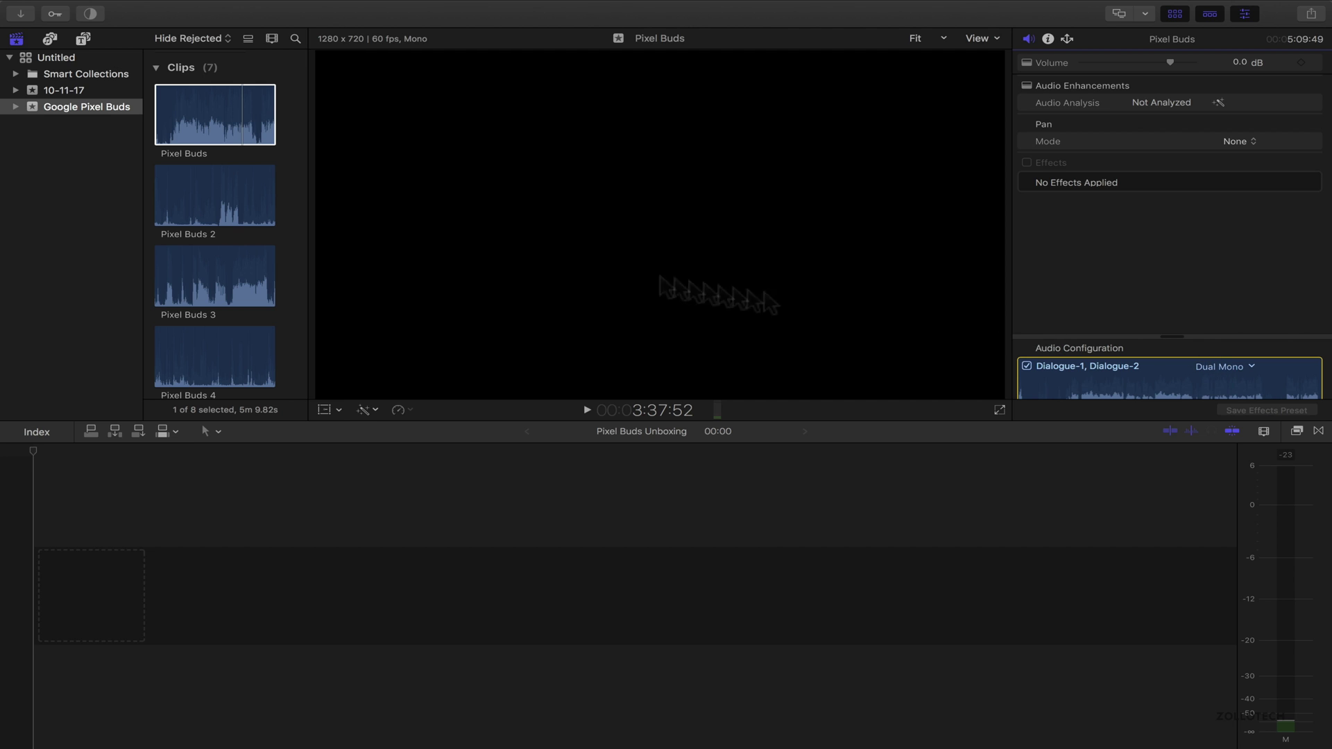
pyautogui.scroll(-3, 188, 240)
pyautogui.scroll(1, 233, 246)
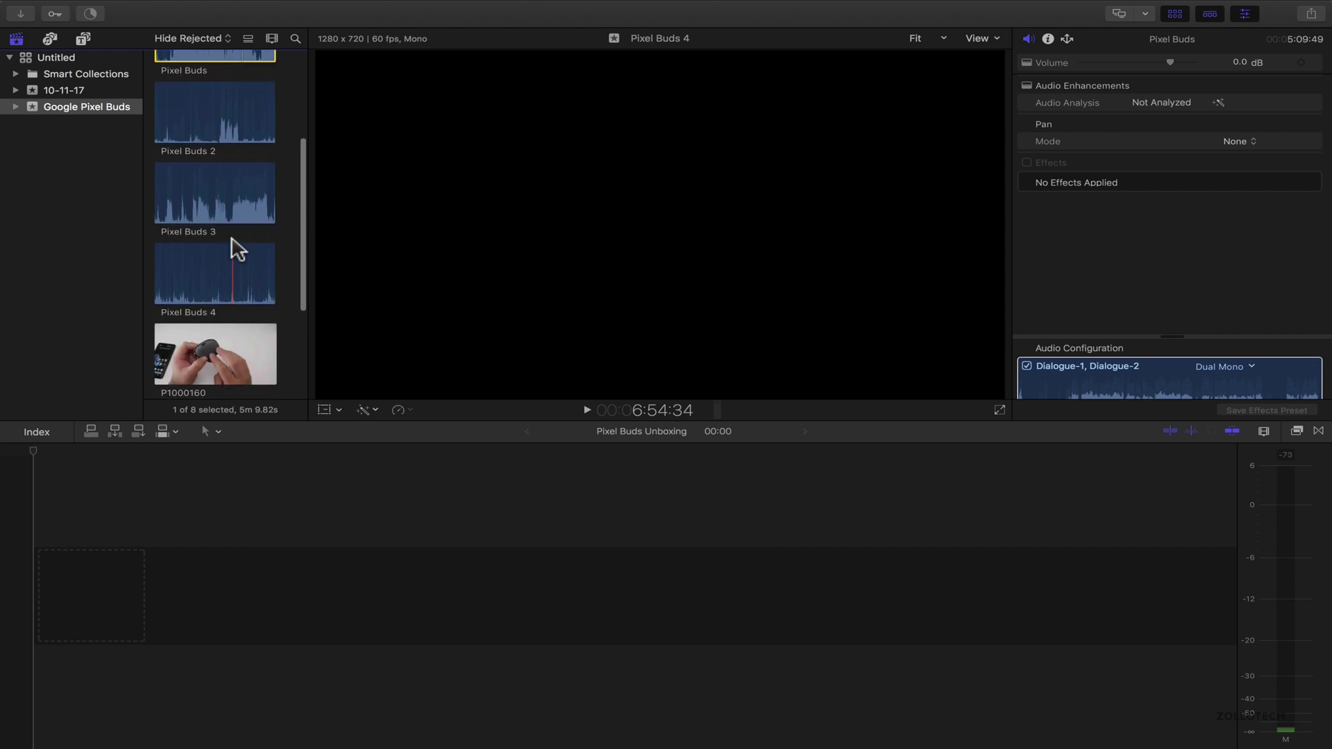
pyautogui.scroll(1, 234, 245)
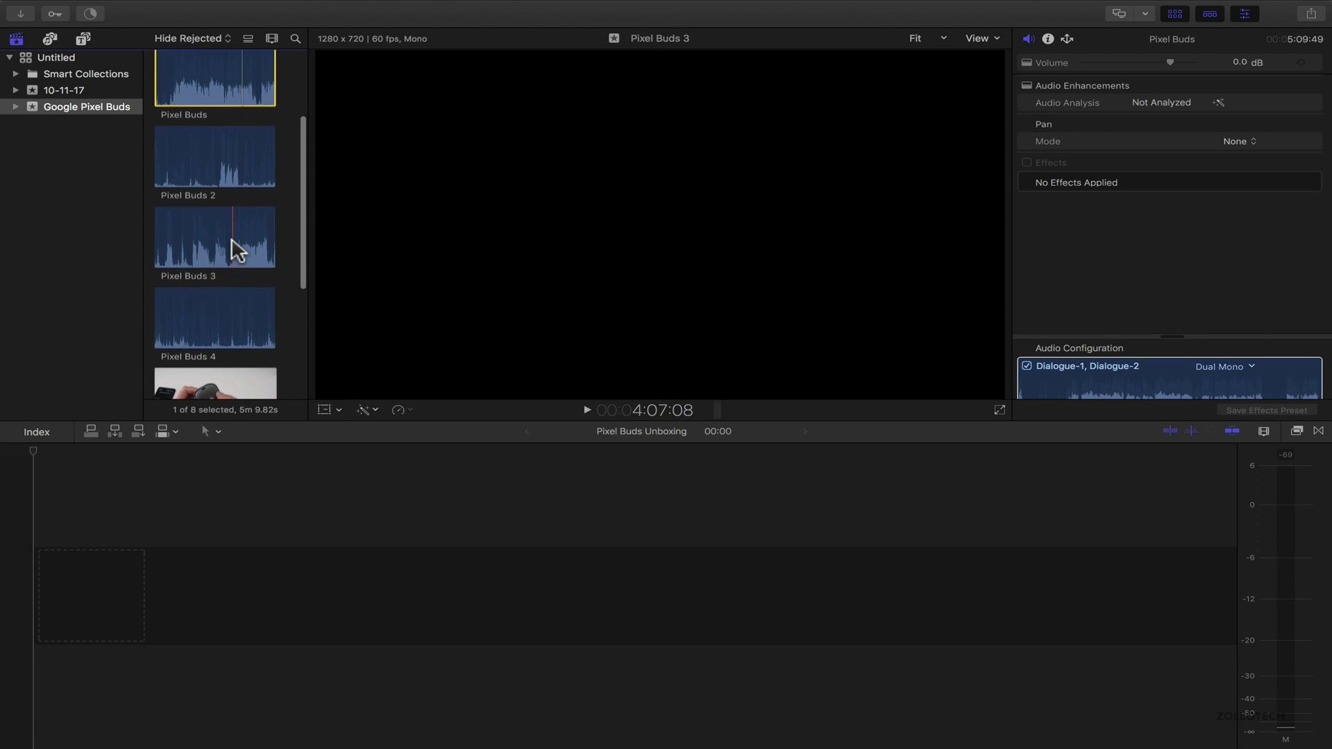
pyautogui.scroll(-1, 233, 246)
pyautogui.scroll(-1, 234, 247)
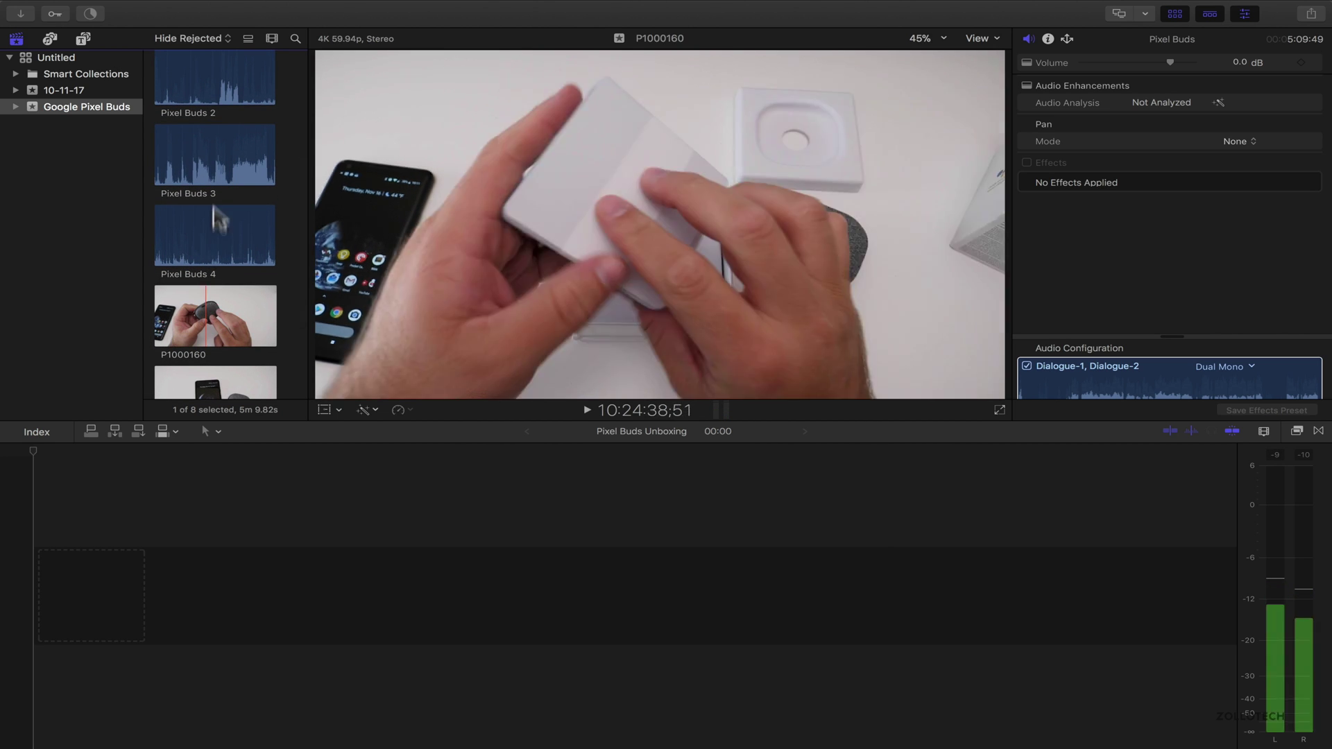
pyautogui.scroll(2, 214, 209)
pyautogui.scroll(1, 214, 184)
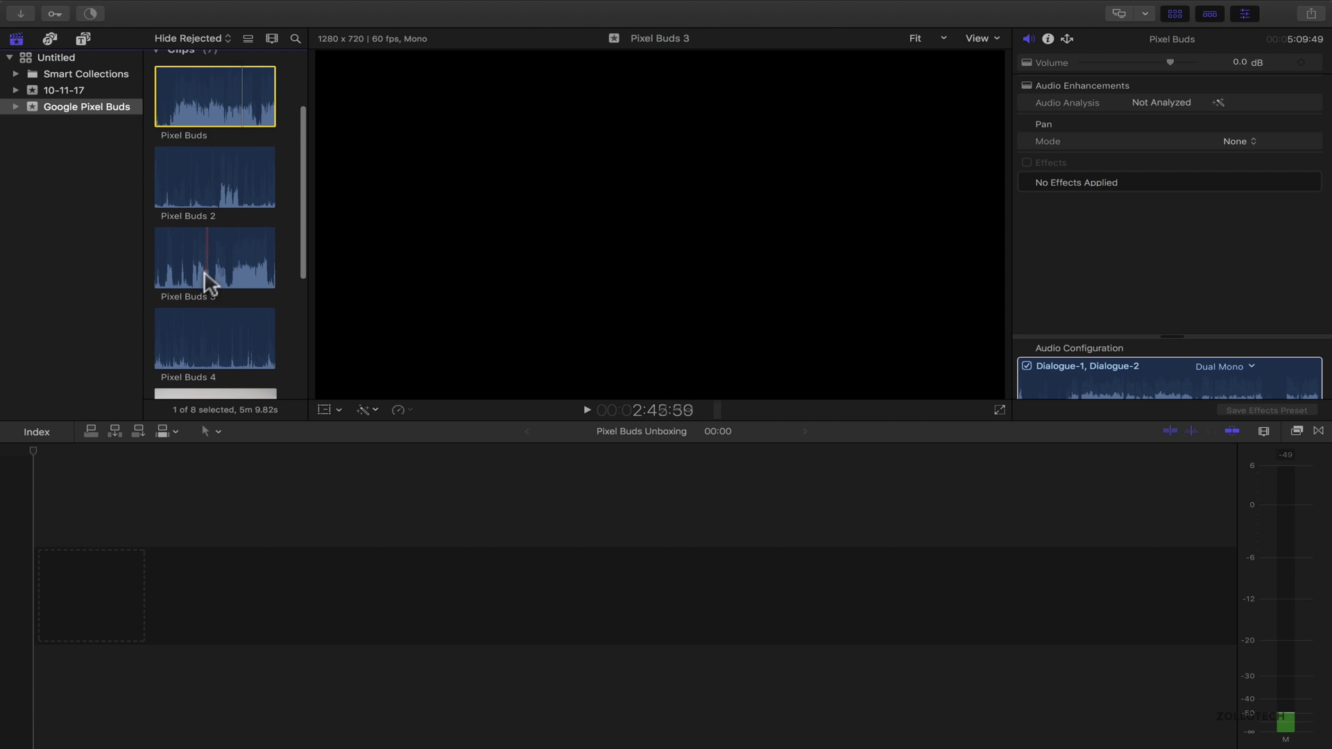
pyautogui.scroll(-2, 230, 356)
pyautogui.scroll(-2, 229, 356)
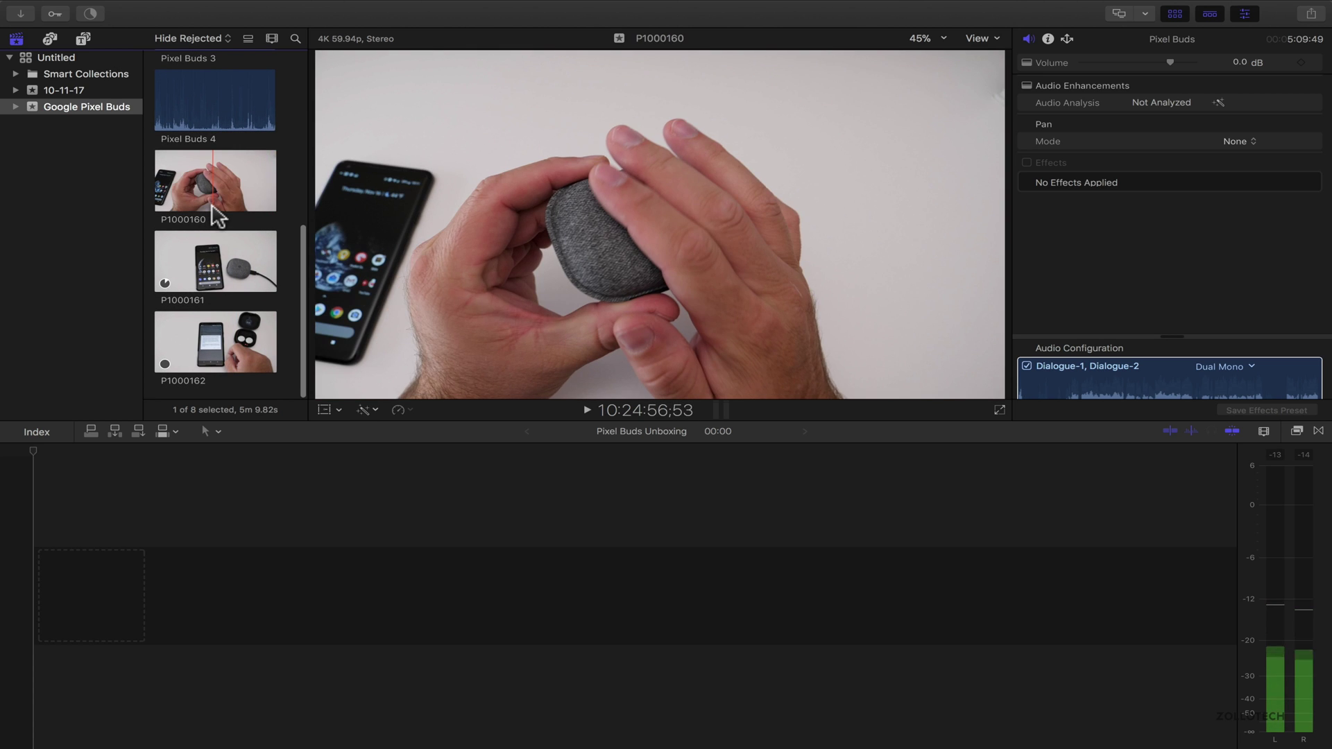
pyautogui.click(229, 172)
pyautogui.scroll(2, 247, 149)
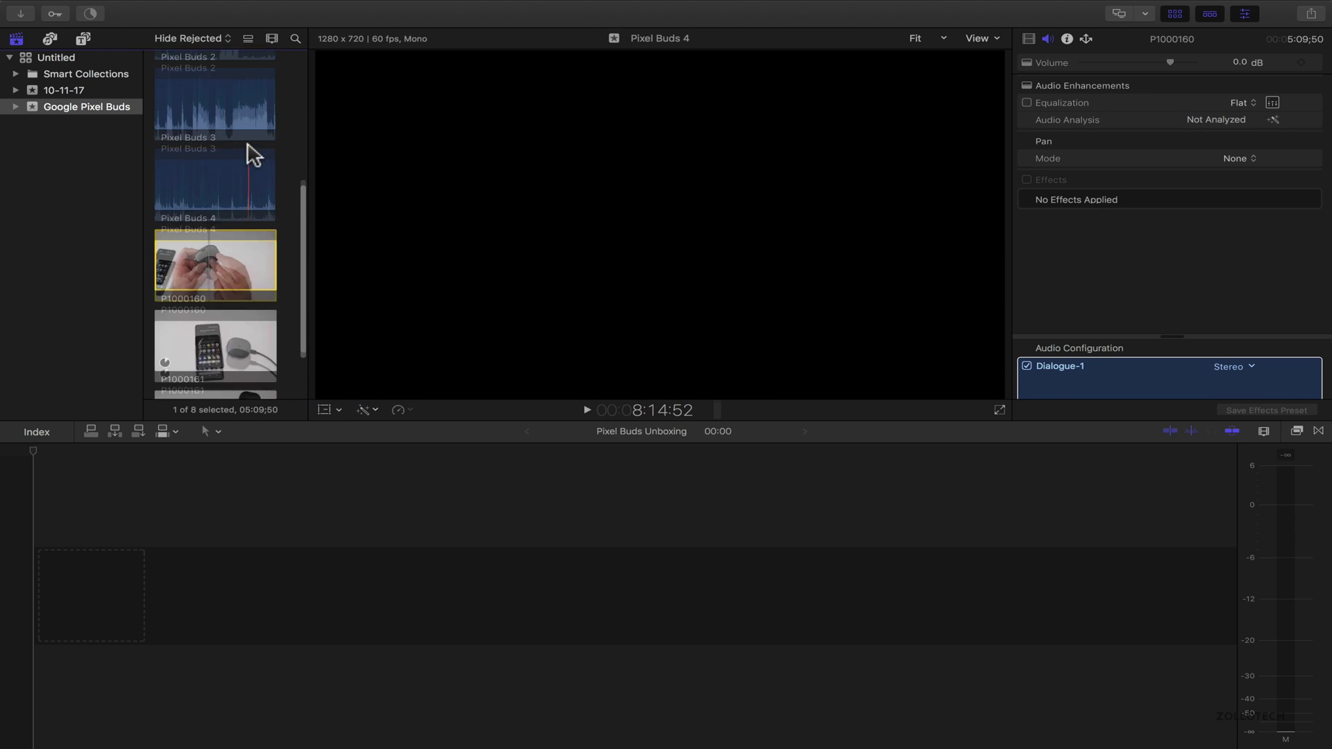
pyautogui.scroll(3, 251, 157)
pyautogui.scroll(1, 247, 155)
pyautogui.scroll(3, 247, 208)
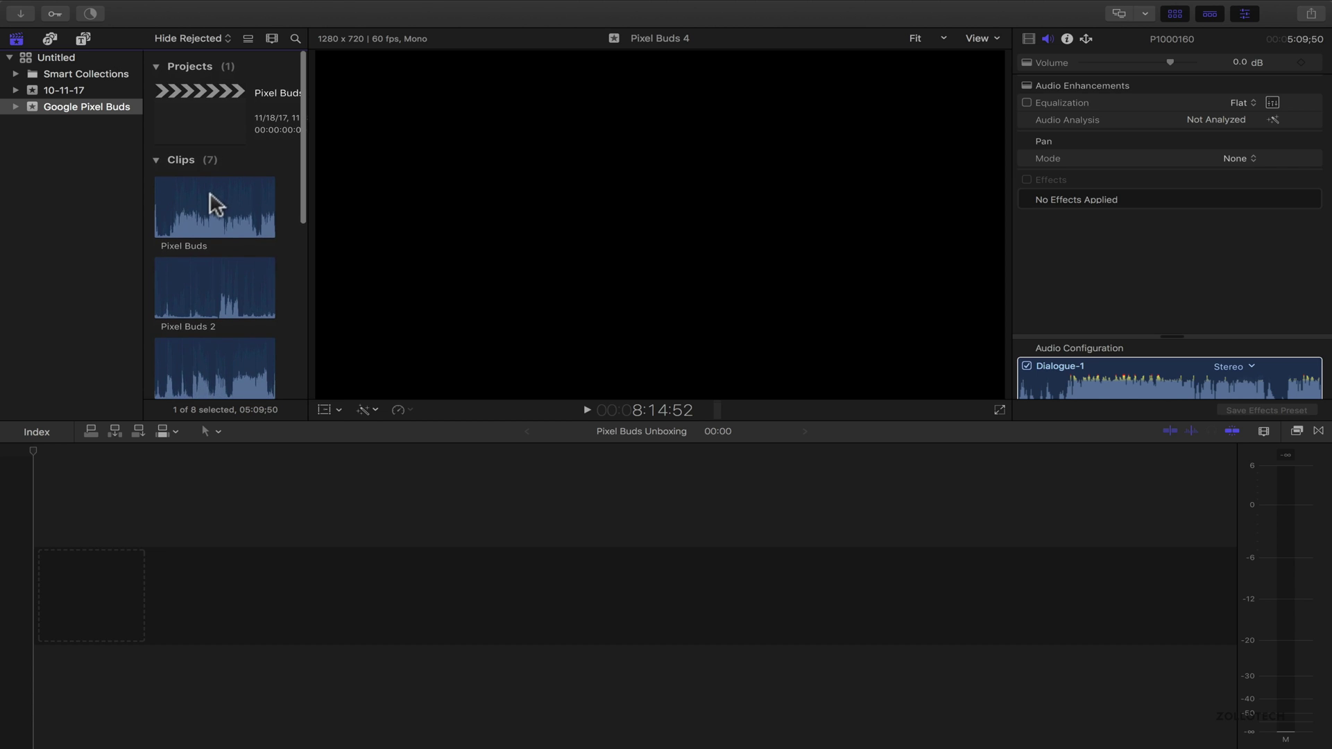
# - Synchronize P1000160 with the Pixel Buds audio and open the resulting clip to inspect it
pyautogui.keyDown('super'); pyautogui.click(208, 211); pyautogui.keyUp('super')
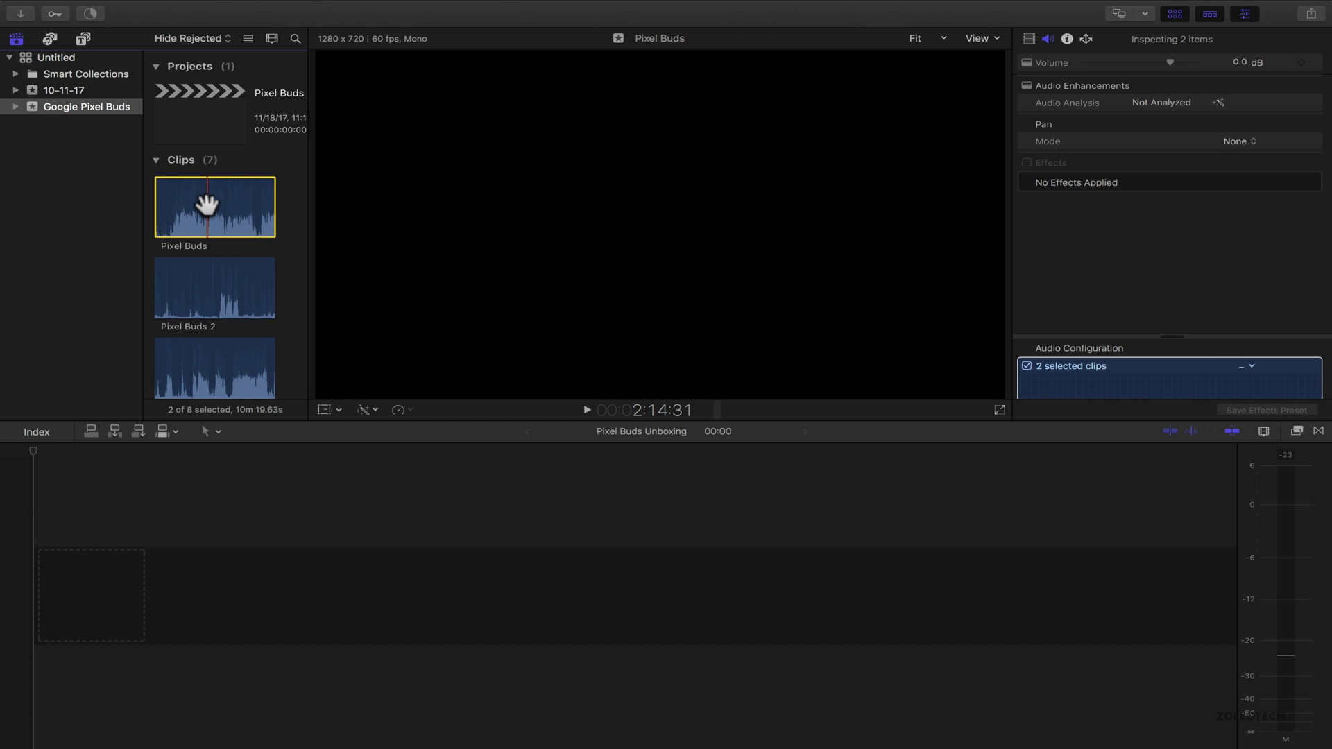
pyautogui.rightClick(208, 209)
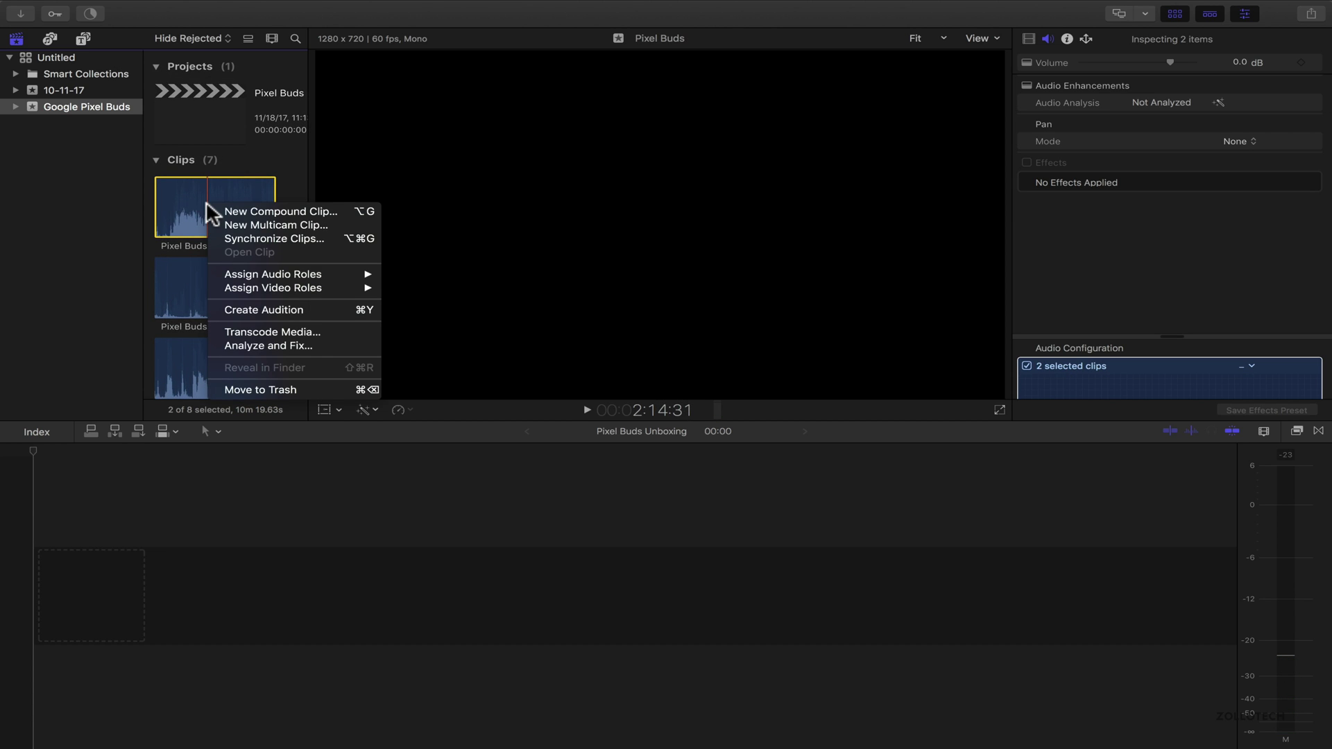
pyautogui.click(238, 240)
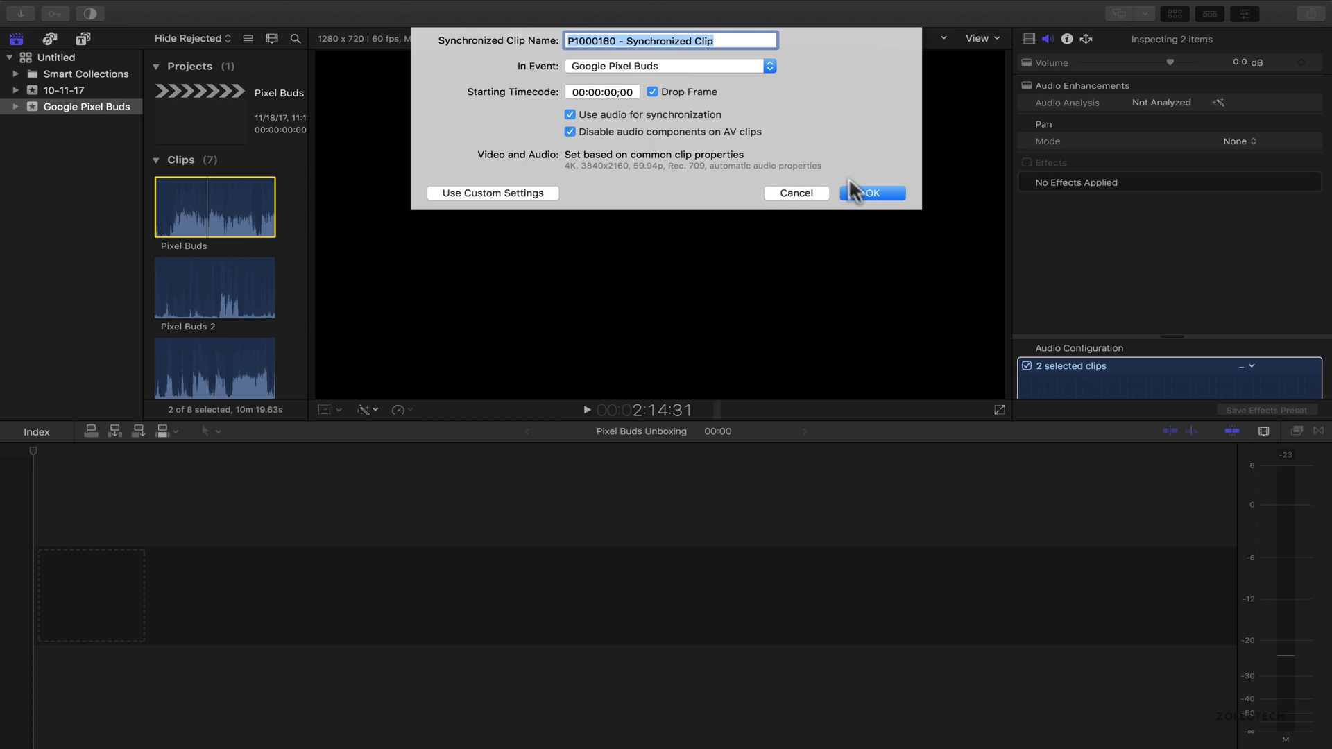
pyautogui.click(872, 194)
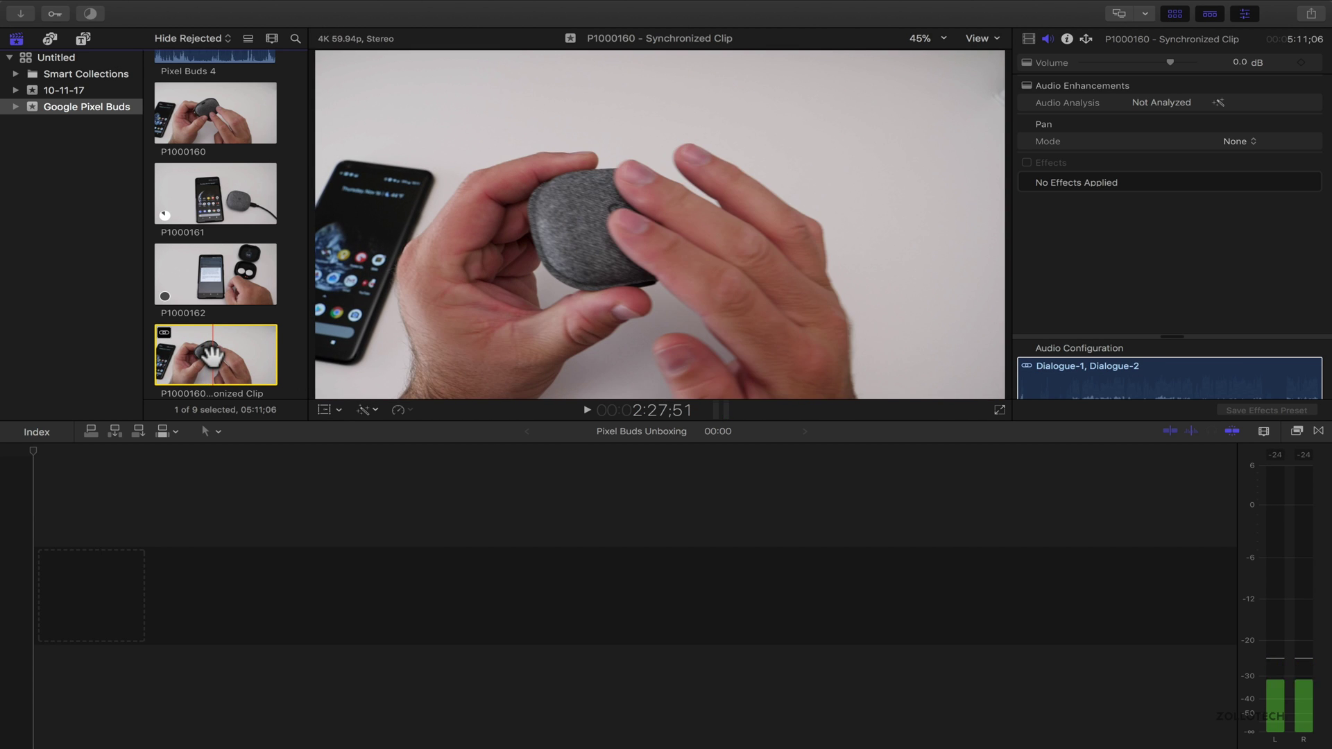
pyautogui.rightClick(214, 360)
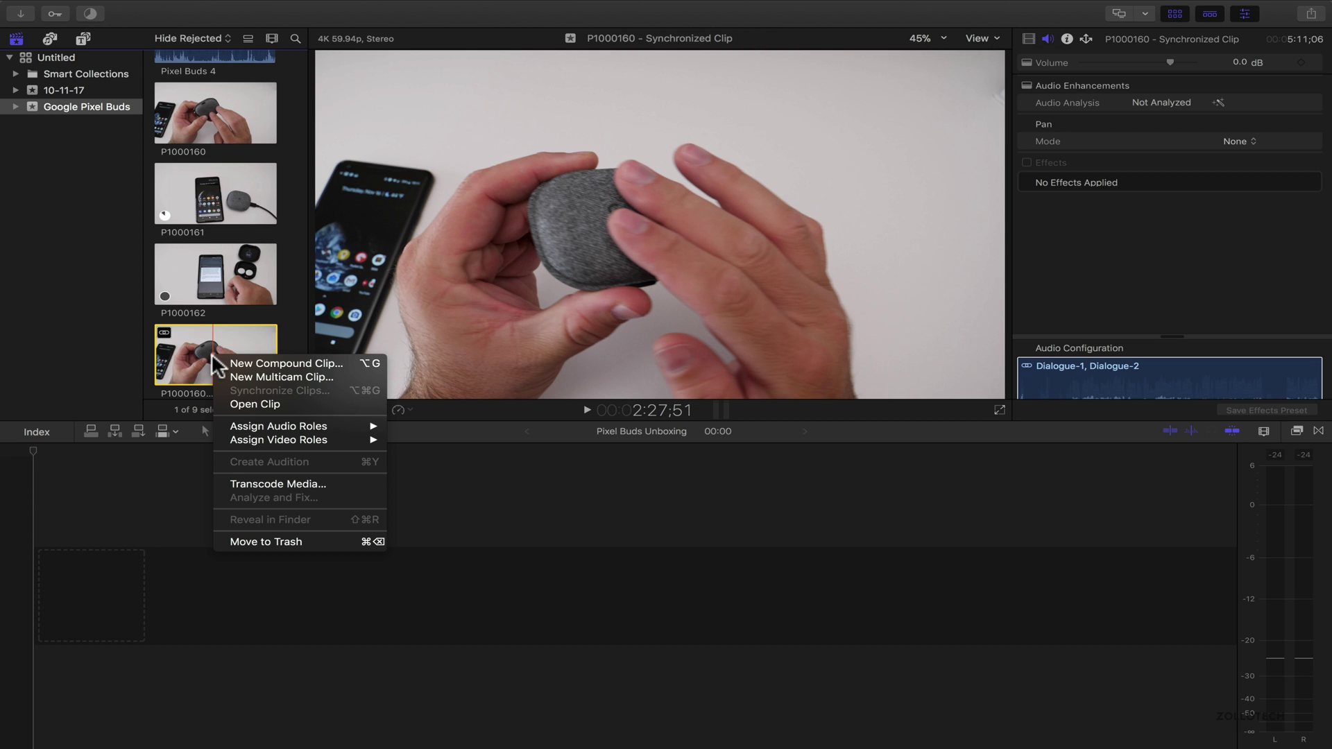
pyautogui.click(233, 404)
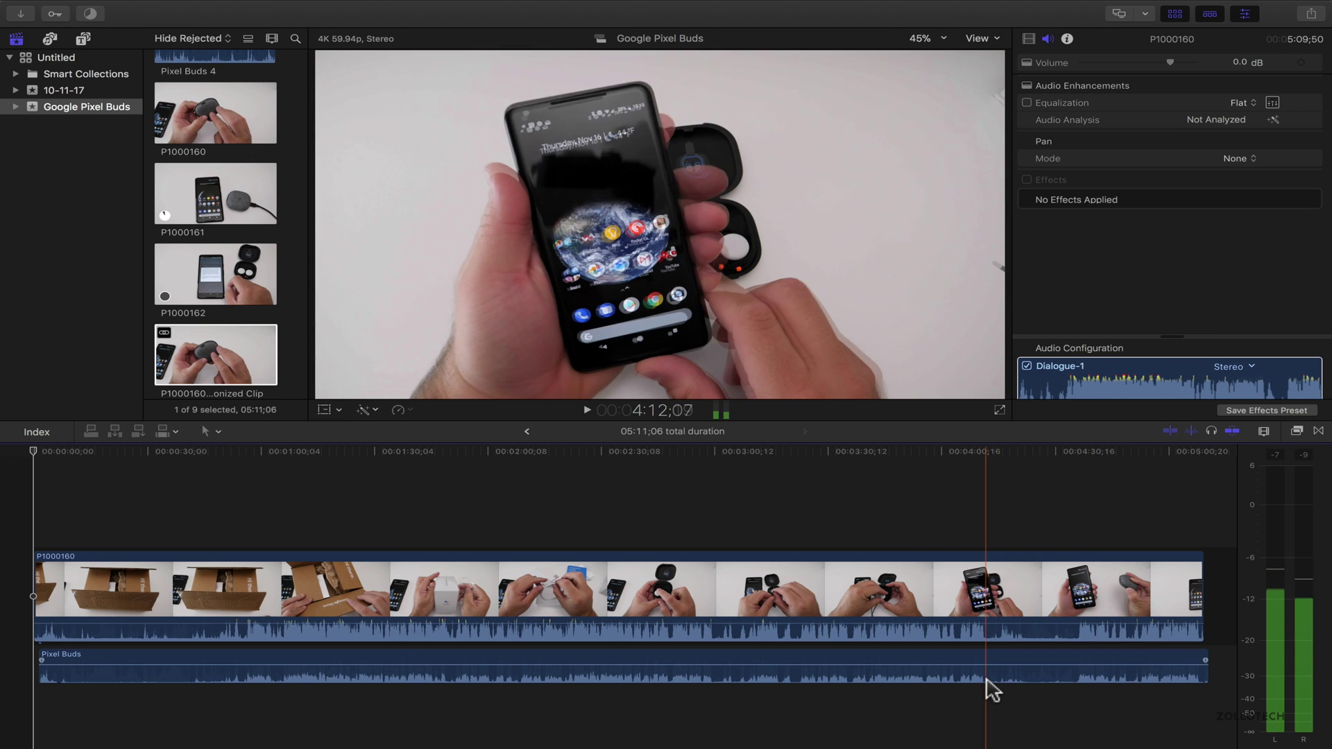
# - Place the synchronized clip in the Pixel Buds Unboxing timeline and raise its volume to 12 dB
pyautogui.click(526, 431)
pyautogui.moveTo(193, 354)
pyautogui.mouseDown()
pyautogui.moveTo(219, 432)
pyautogui.moveTo(167, 583)
pyautogui.mouseUp()
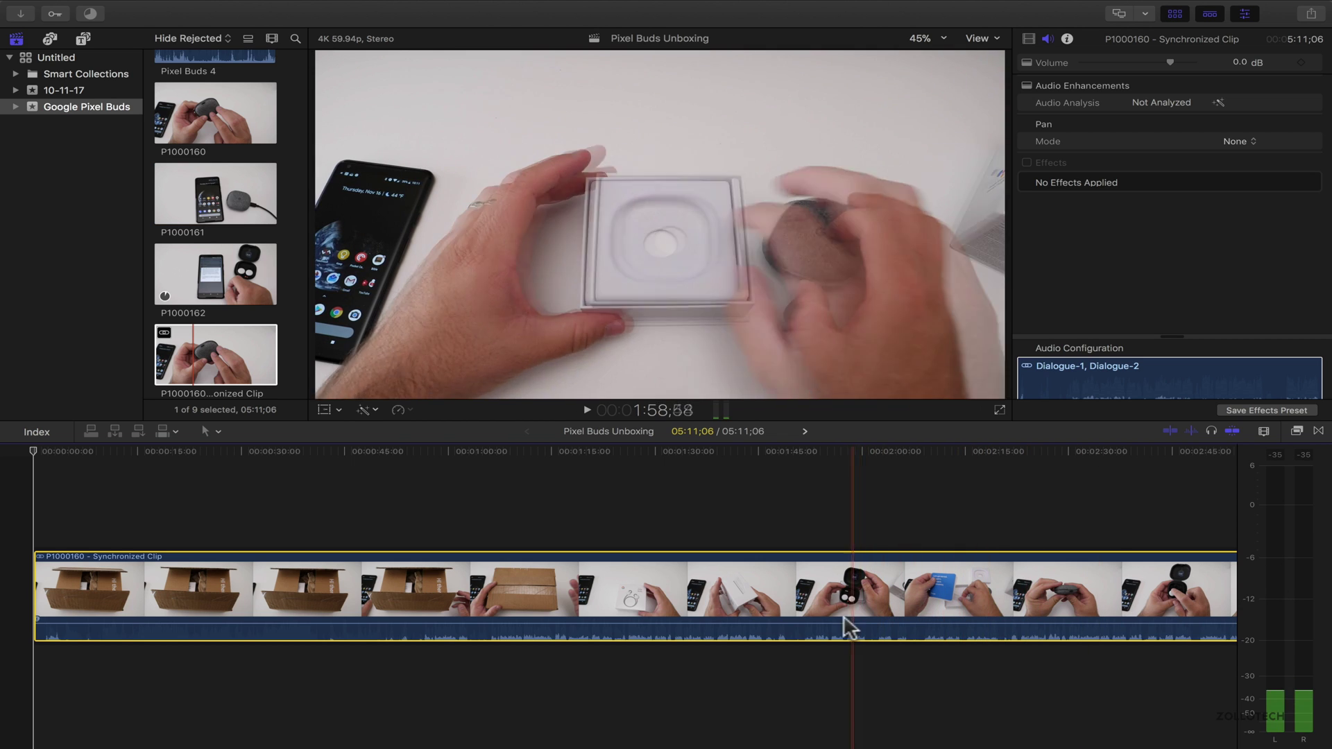
pyautogui.moveTo(835, 635); pyautogui.dragTo(835, 621)
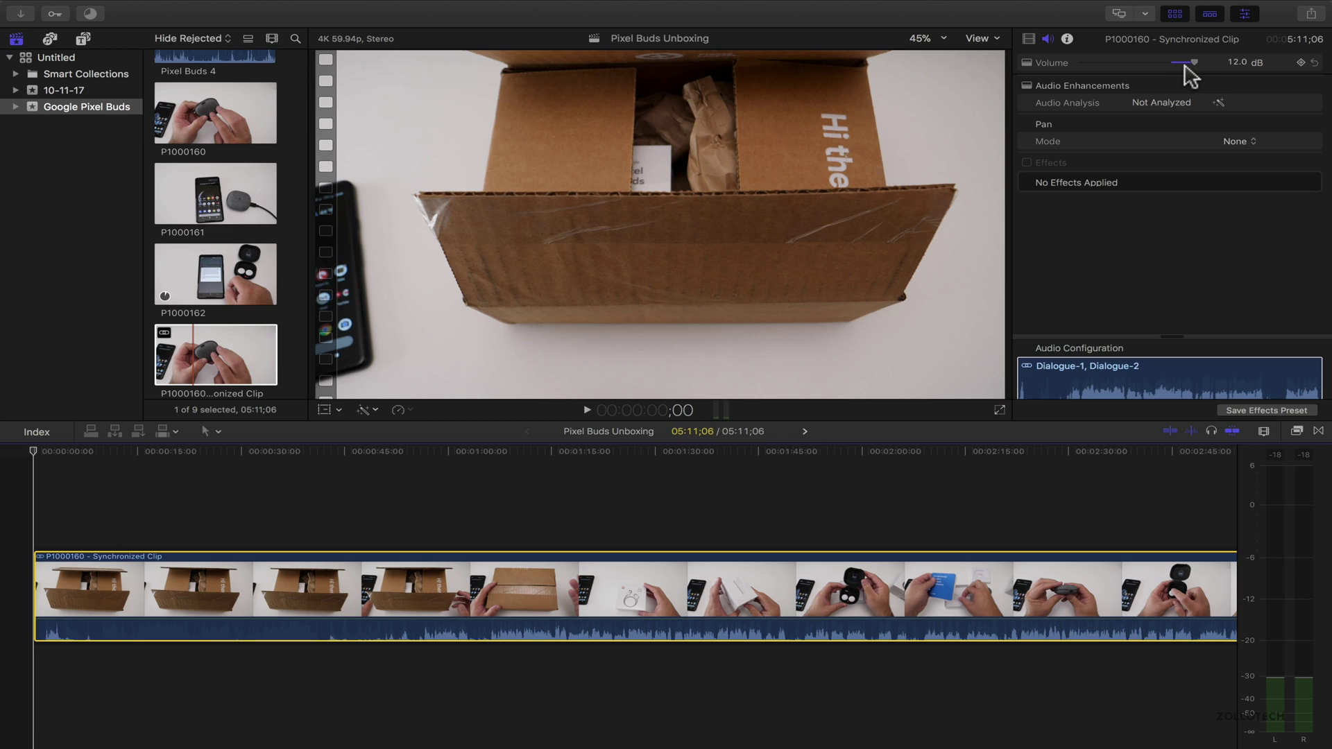
pyautogui.press('shift+super+a')
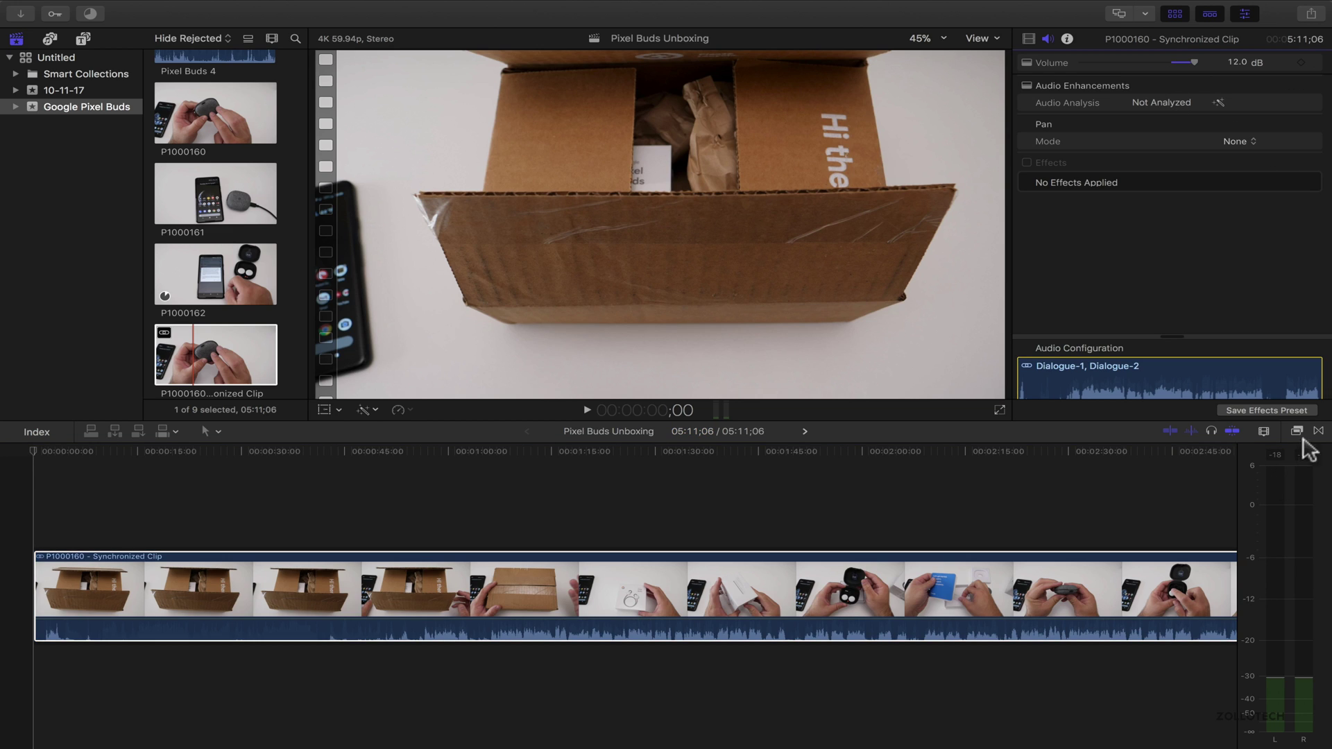
# - Apply the Limiter and Gain effects from Audio > Levels to the synchronized clip
pyautogui.click(1317, 433)
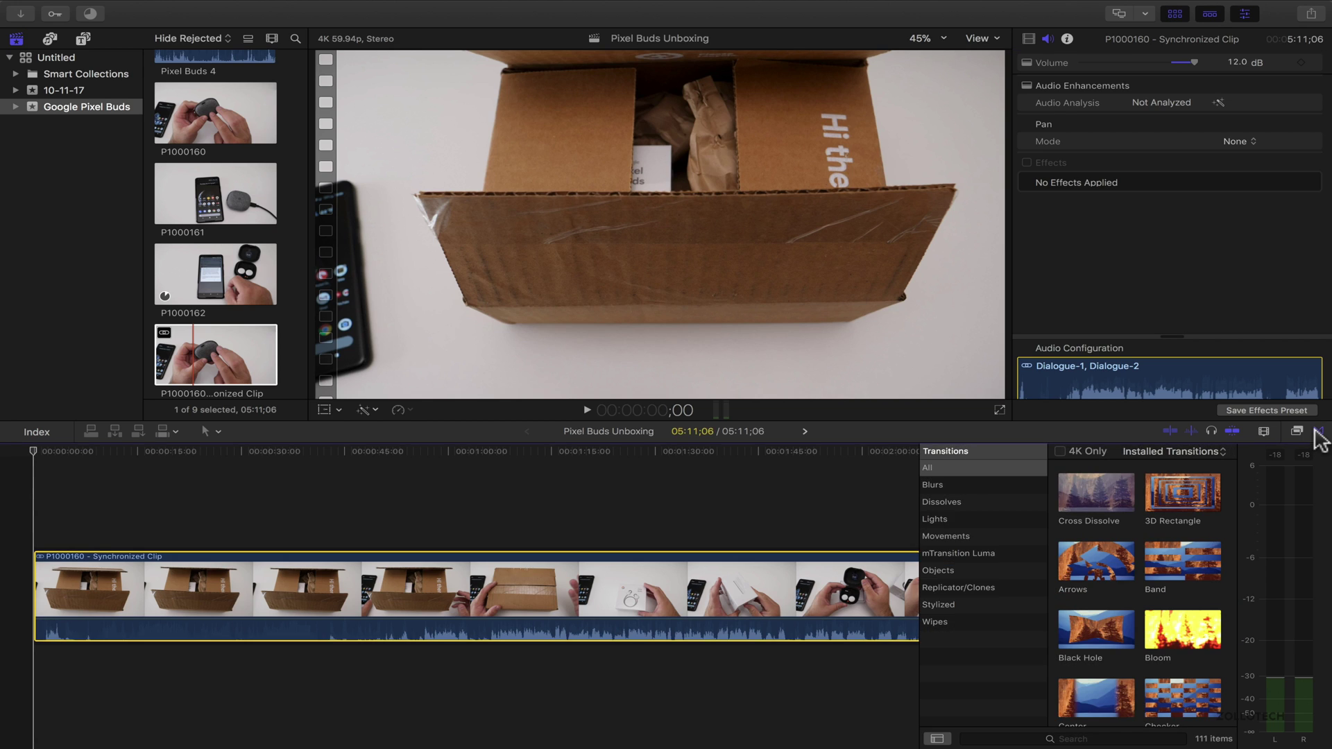
pyautogui.click(1298, 432)
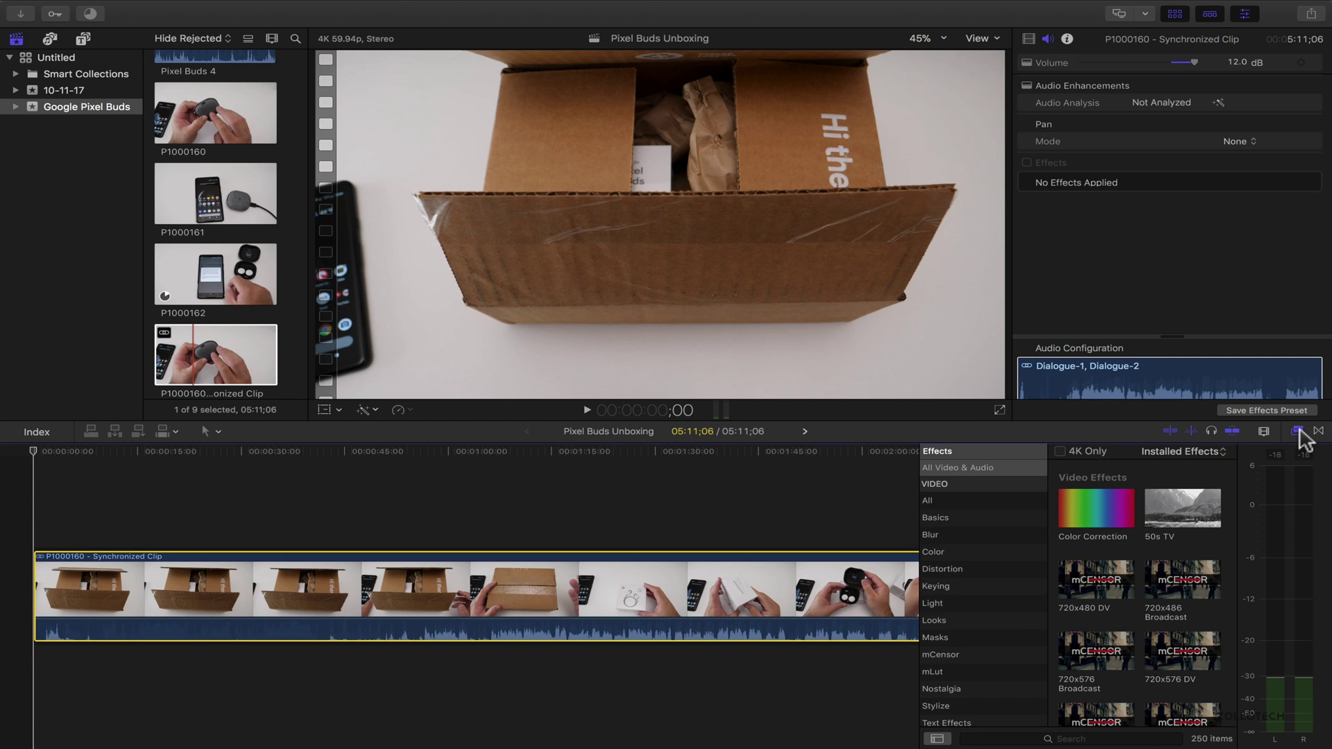
pyautogui.scroll(-3, 973, 687)
pyautogui.scroll(-2, 978, 682)
pyautogui.scroll(-3, 958, 683)
pyautogui.scroll(-2, 965, 646)
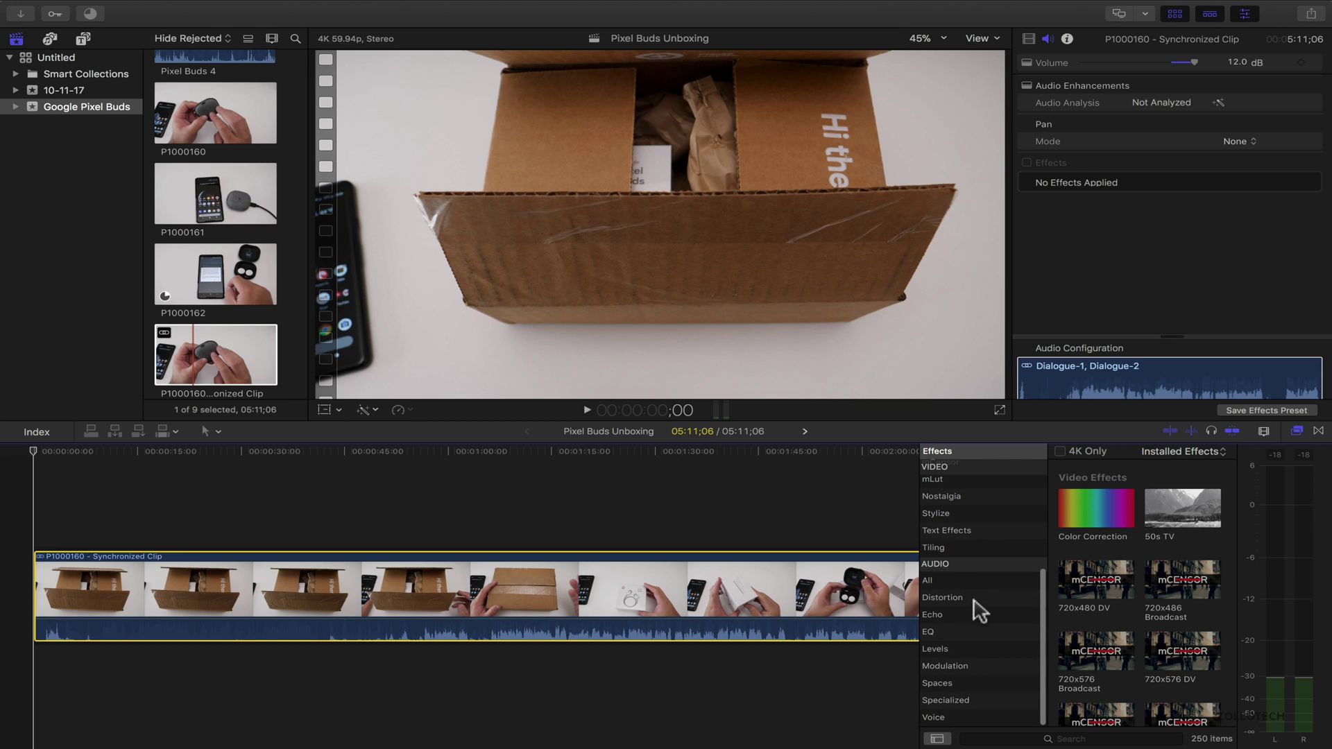
pyautogui.click(948, 652)
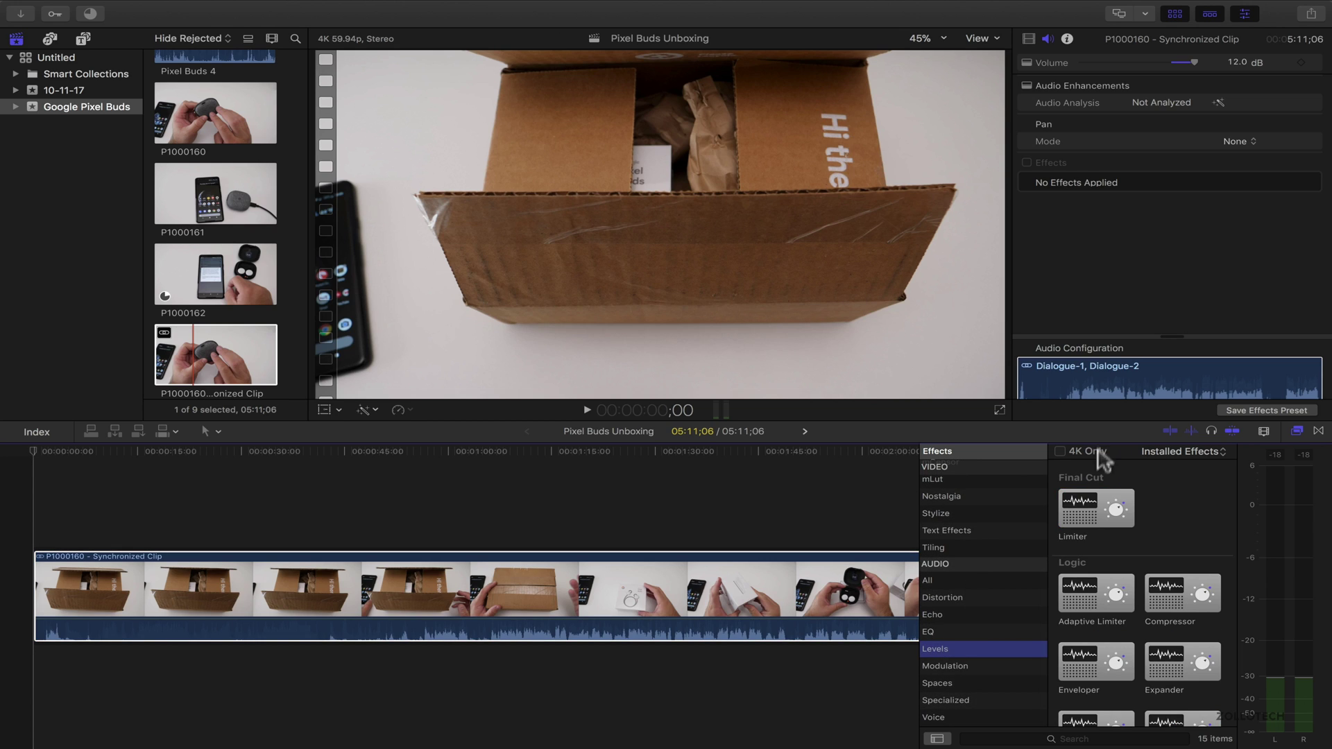
pyautogui.click(1102, 526)
pyautogui.moveTo(676, 598); pyautogui.dragTo(676, 598)
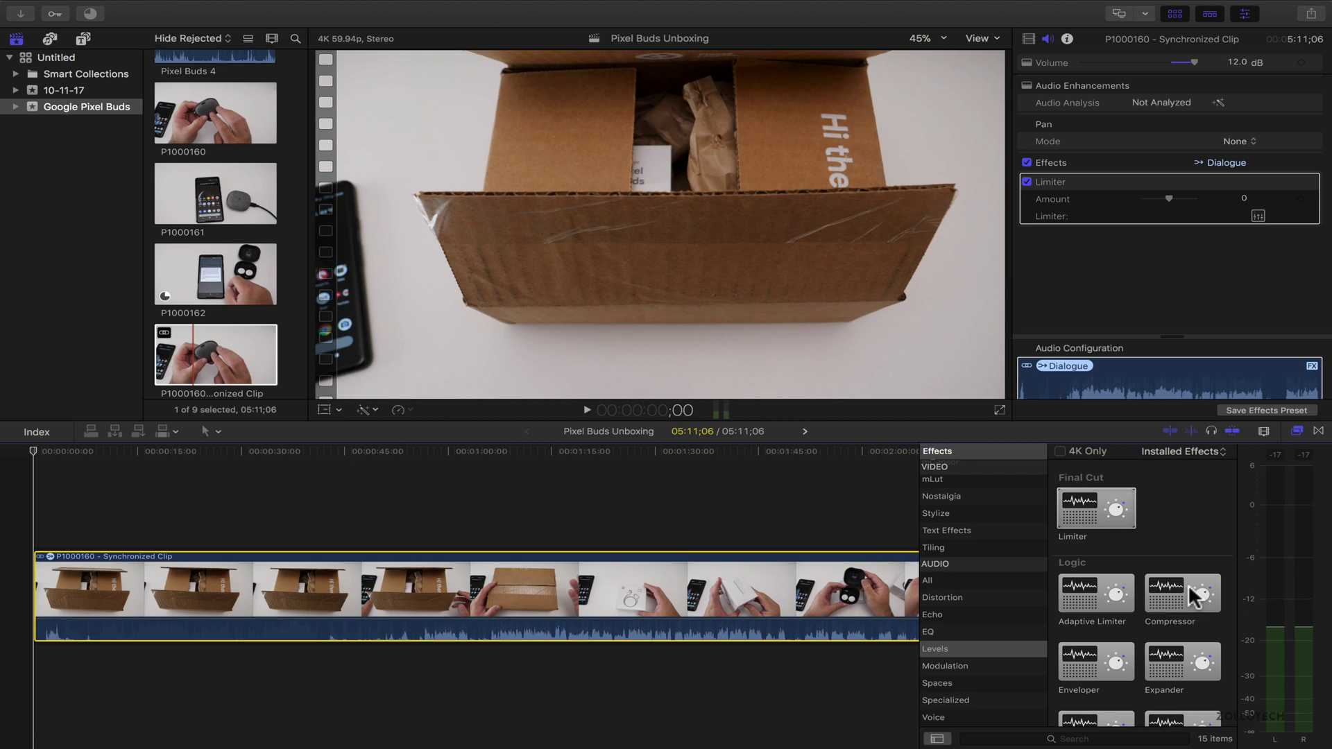
pyautogui.scroll(-2, 1166, 602)
pyautogui.scroll(-3, 1168, 613)
pyautogui.moveTo(1097, 510); pyautogui.dragTo(802, 593)
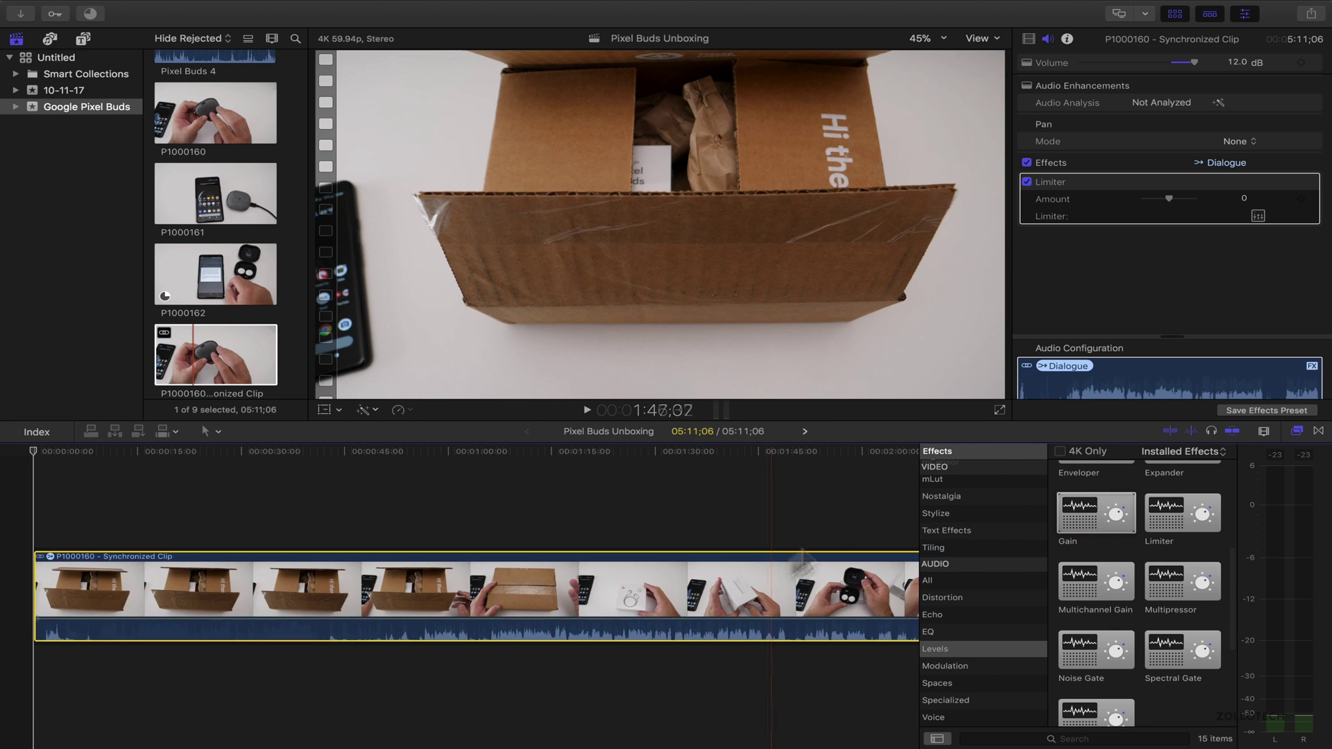
# - Close the effects browser and play the project to hear the processed audio
pyautogui.click(1296, 431)
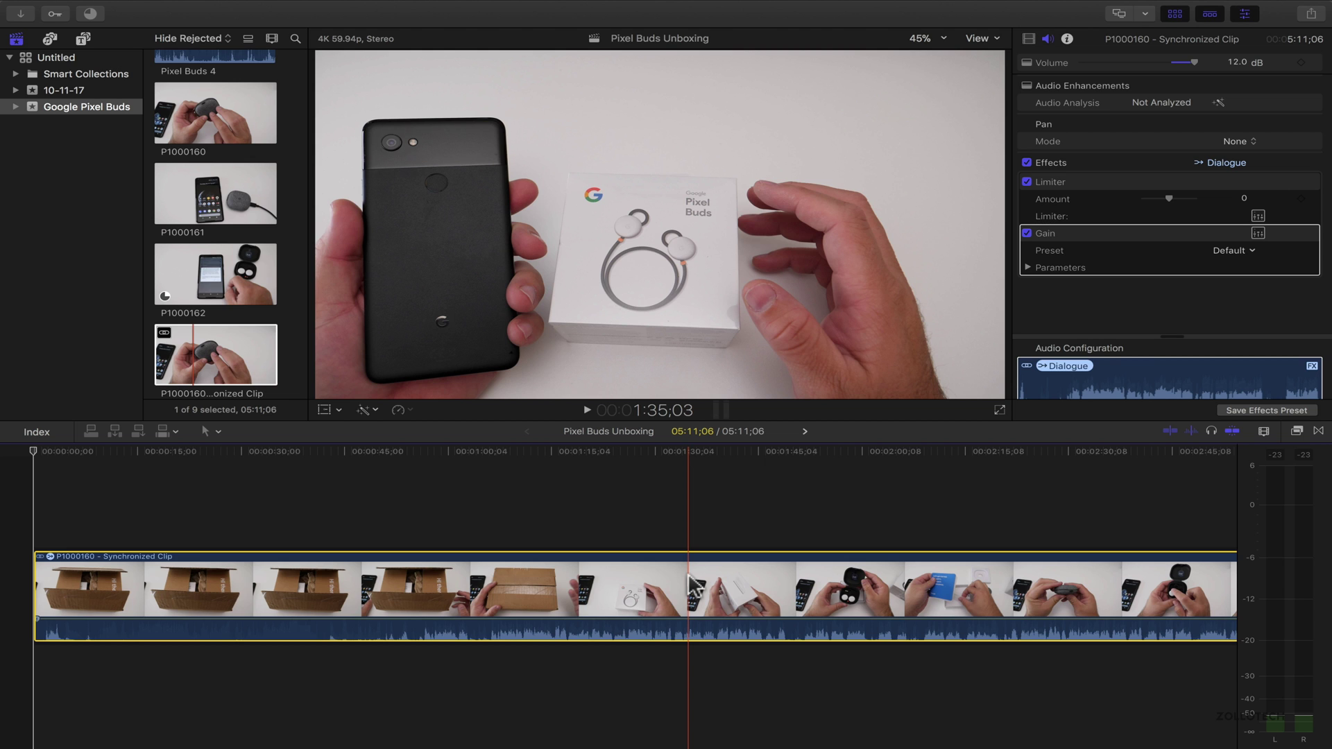
pyautogui.press('space')
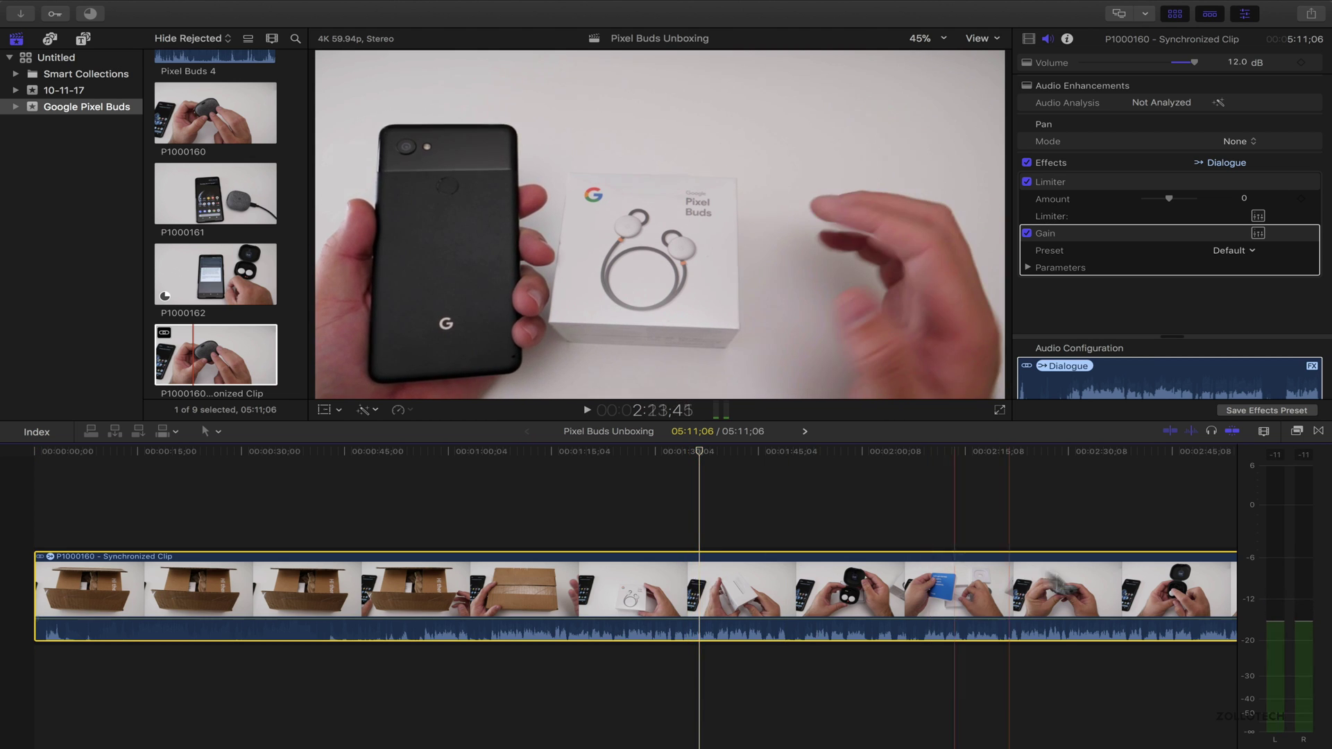
pyautogui.press('space')
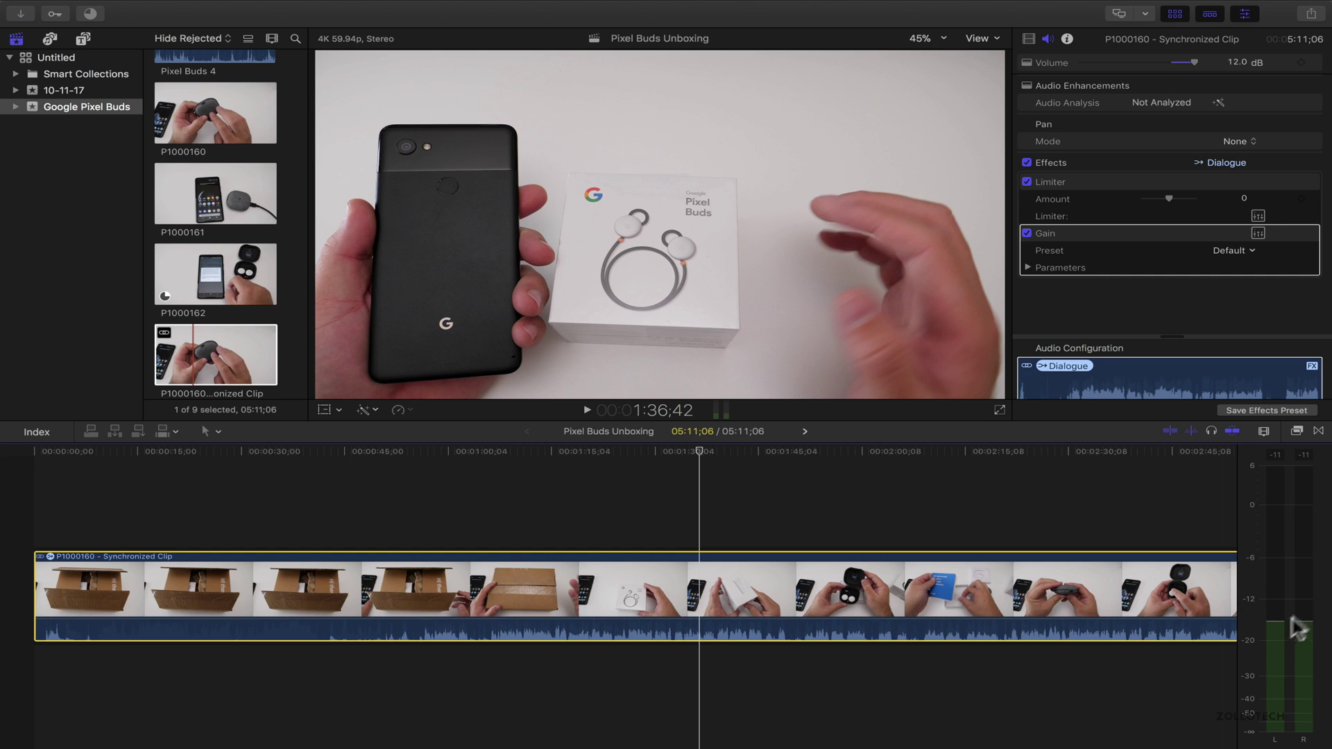
pyautogui.click(1035, 273)
pyautogui.click(1028, 268)
pyautogui.scroll(-1, 1103, 276)
pyautogui.write('4')
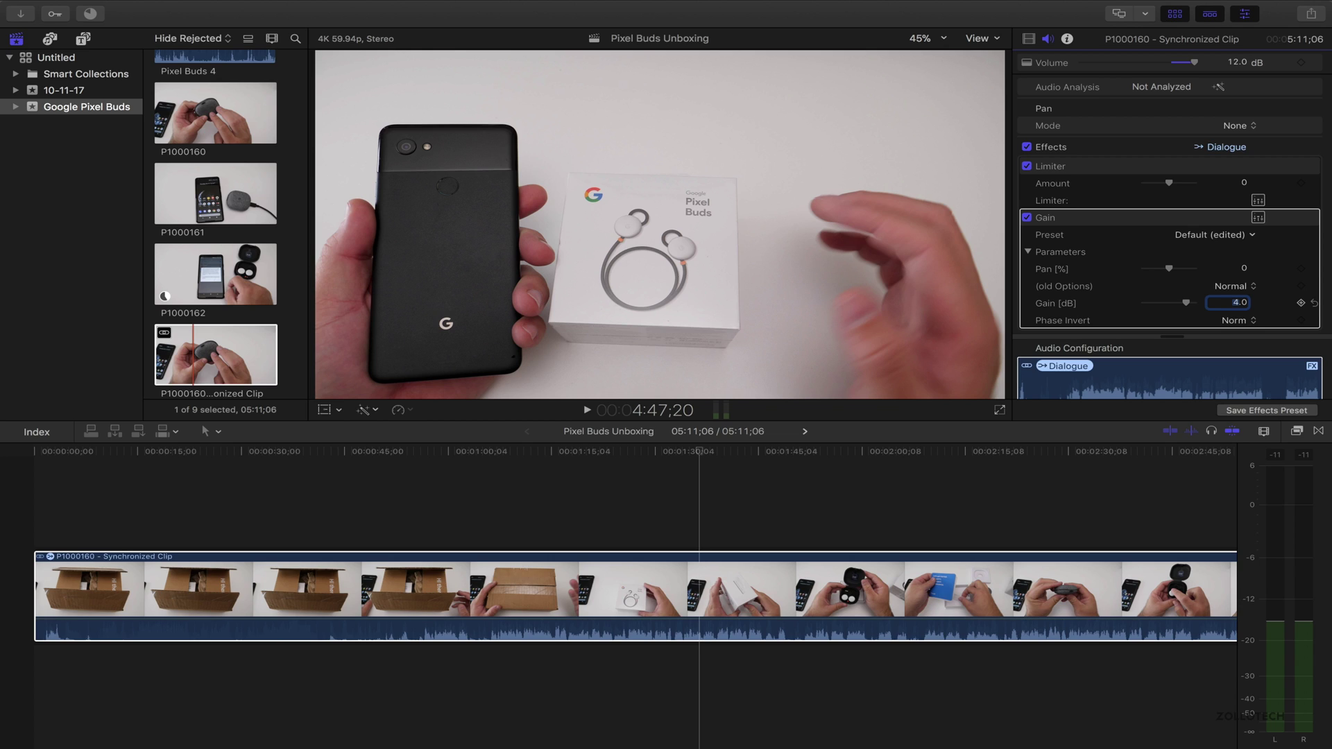
pyautogui.press('Return')
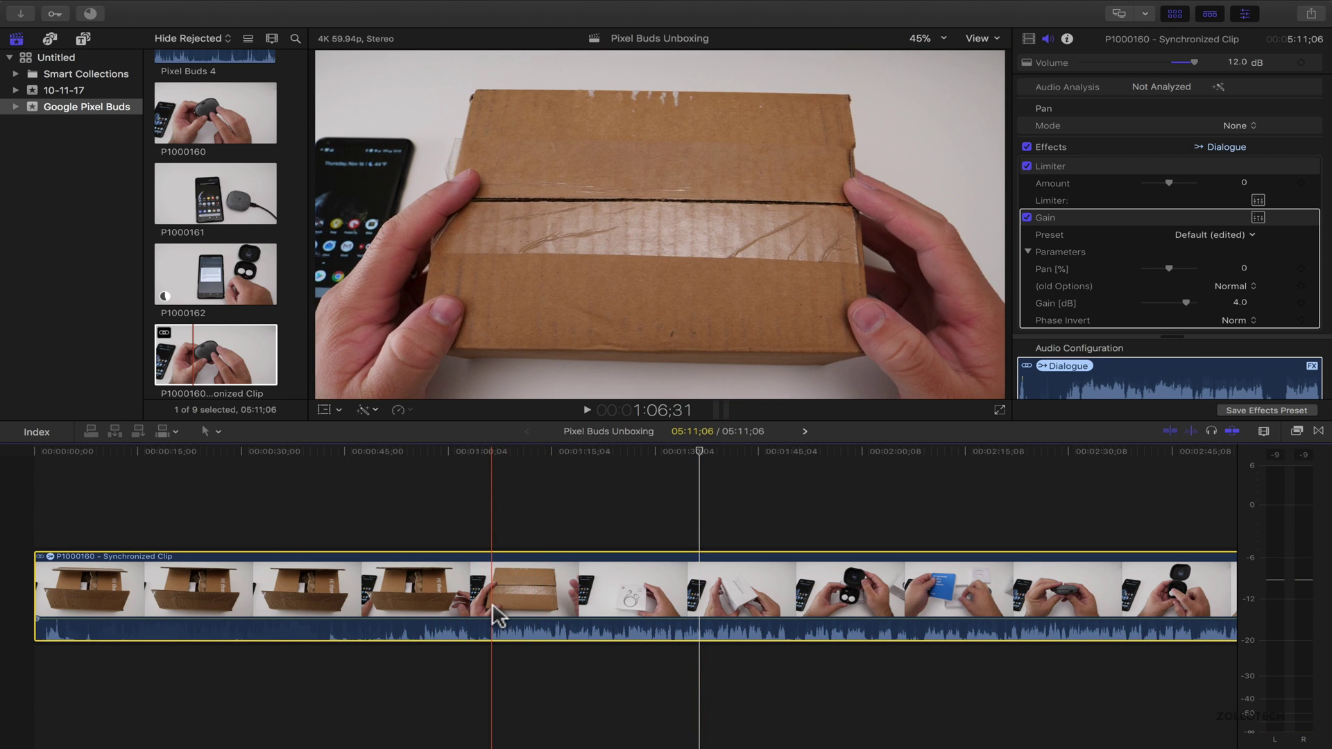
pyautogui.press('space')
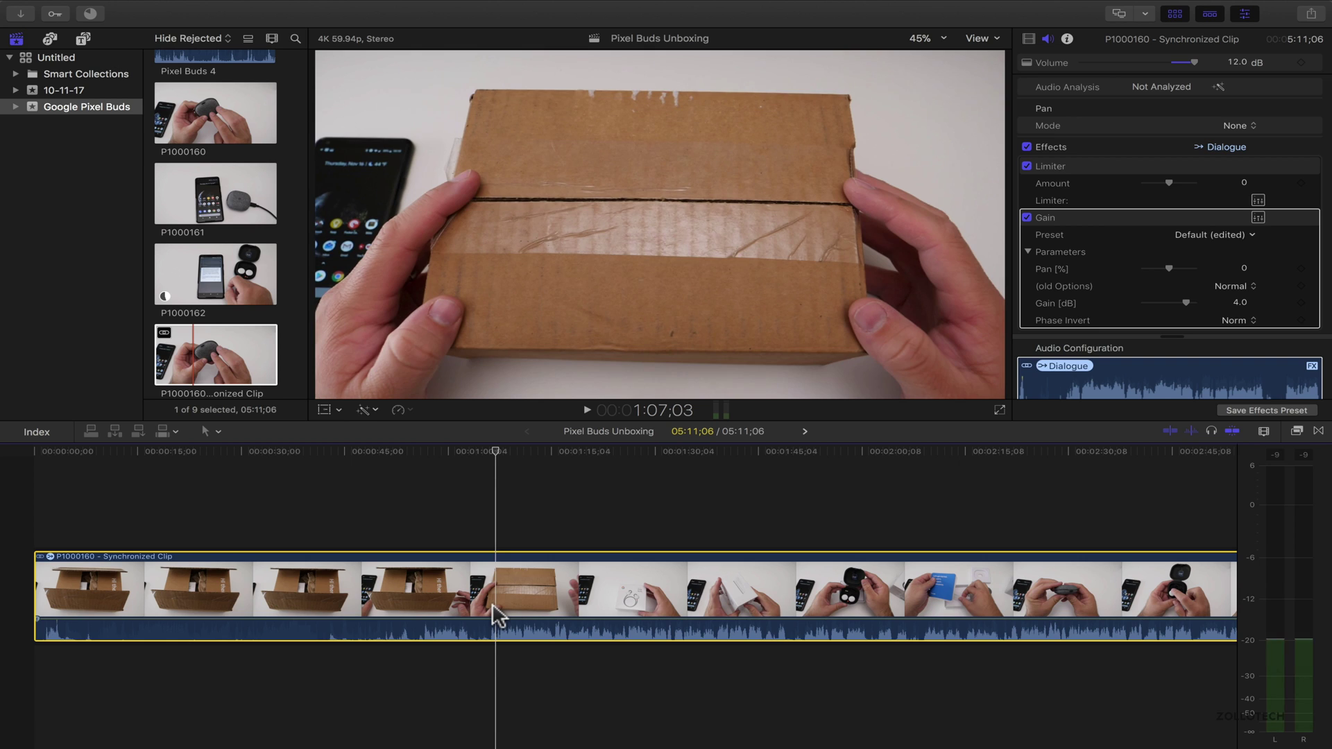
pyautogui.press('space')
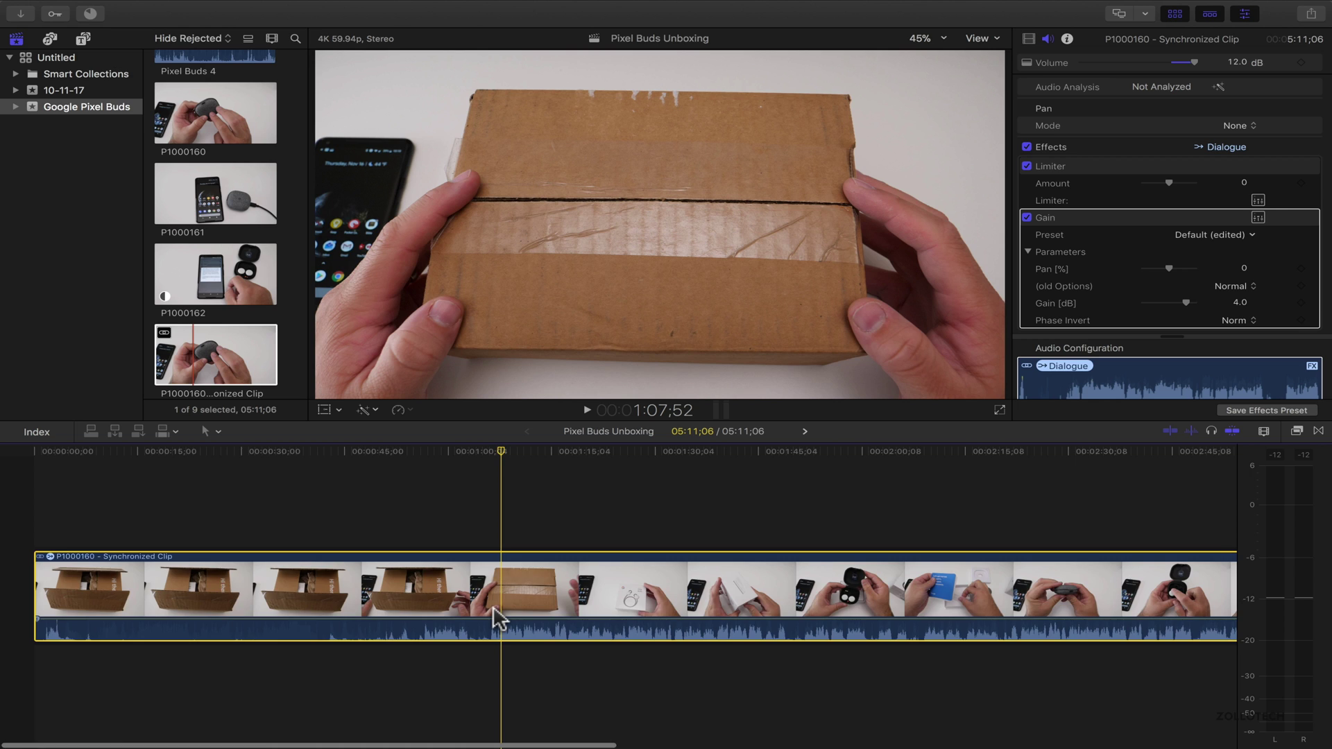
pyautogui.press('super+equal')
pyautogui.press('super+equal')
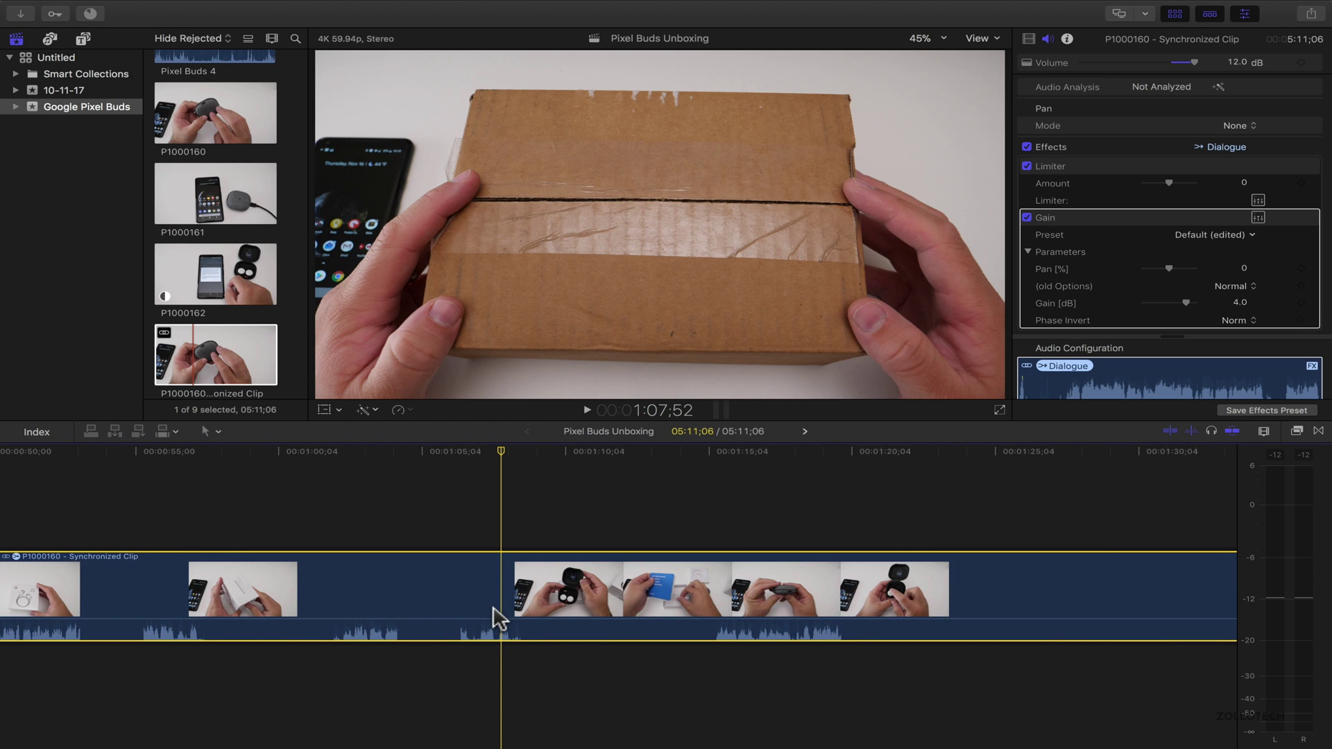
pyautogui.press('super+minus')
pyautogui.press('super+minus')
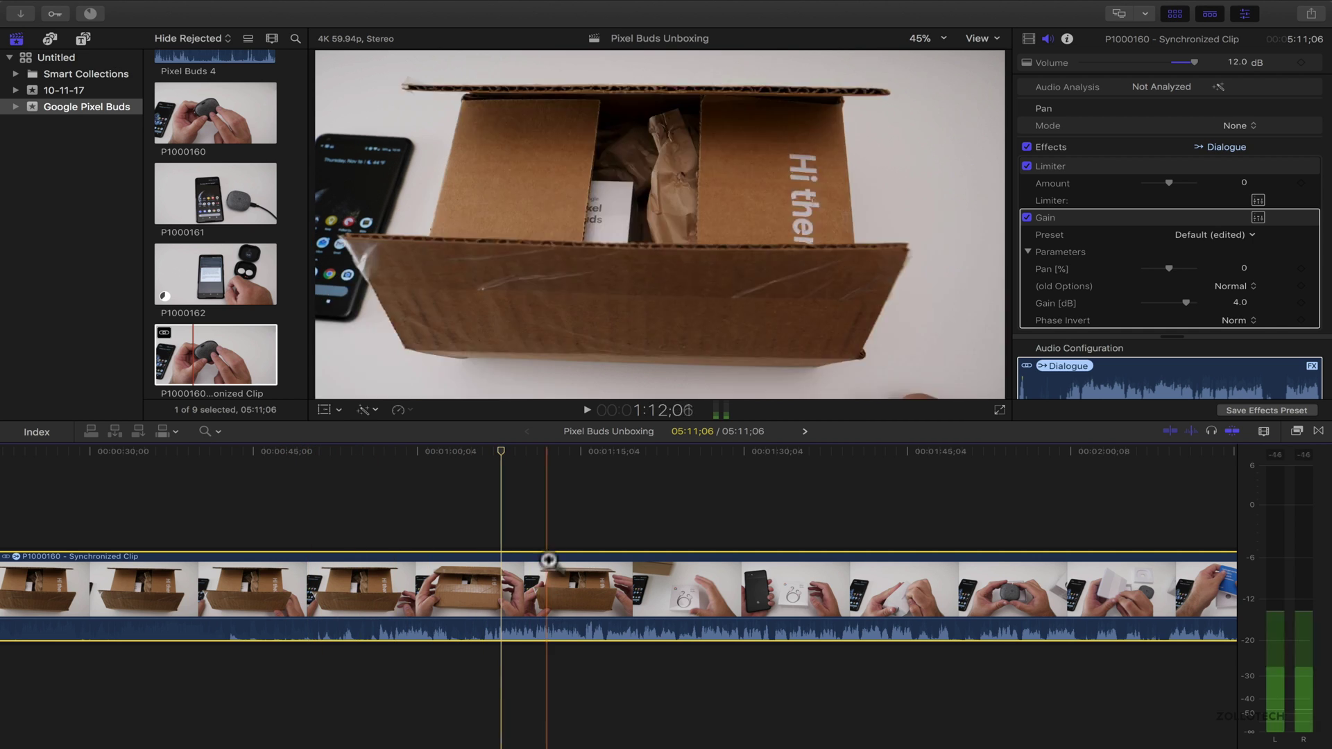
pyautogui.click(500, 589)
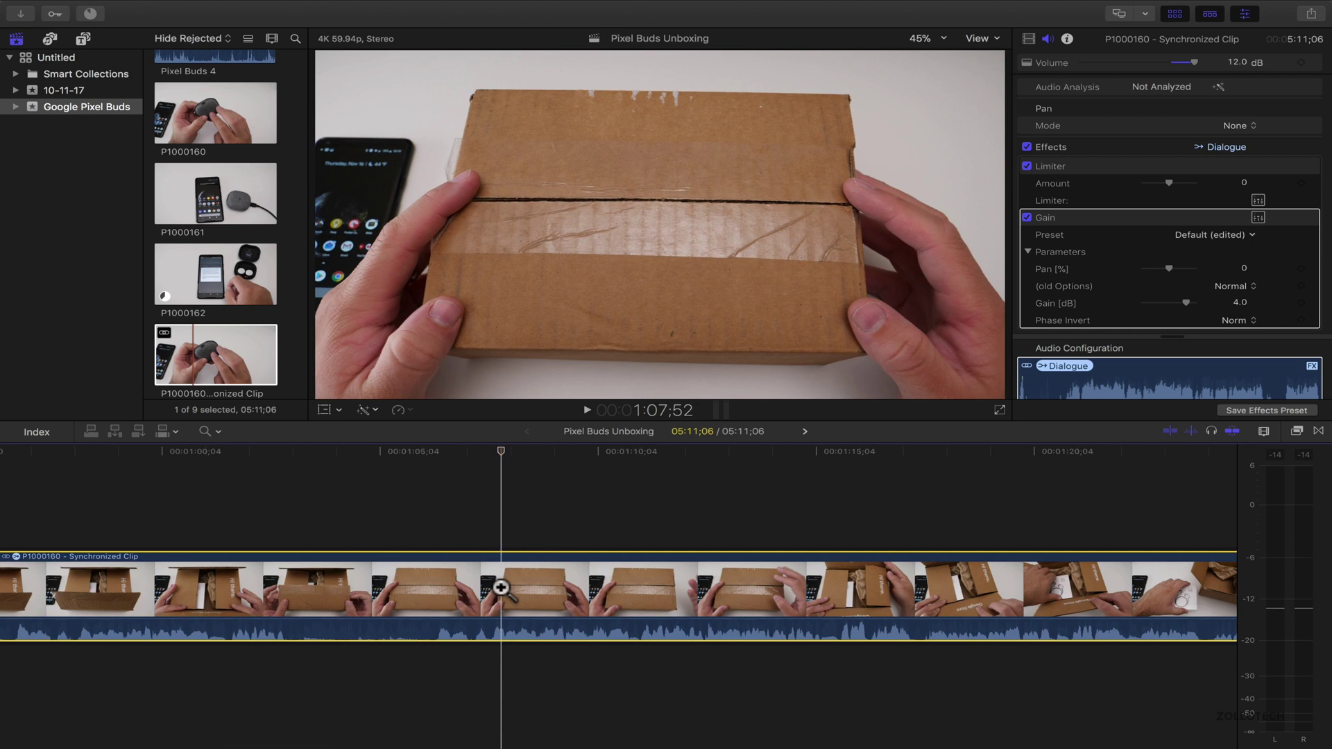
pyautogui.keyDown('alt'); pyautogui.click(500, 588); pyautogui.keyUp('alt')
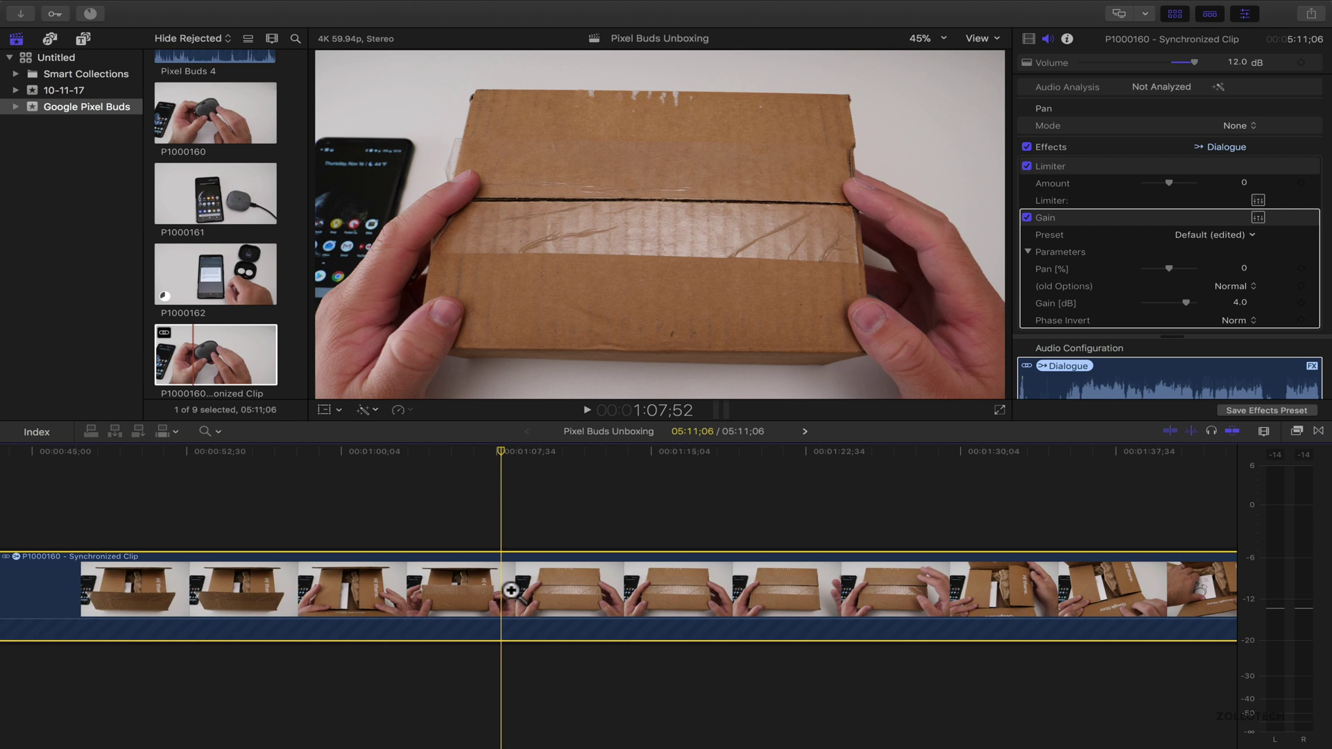
pyautogui.press('a')
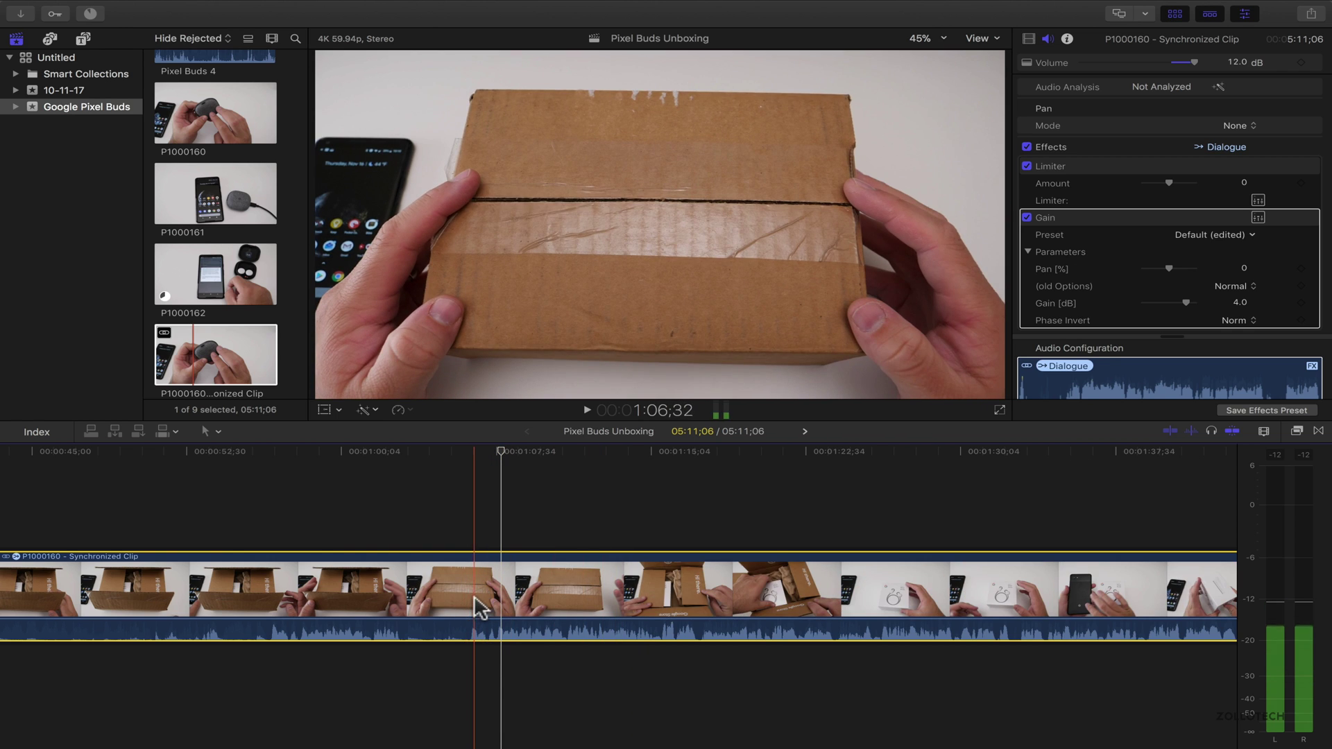
pyautogui.press('space')
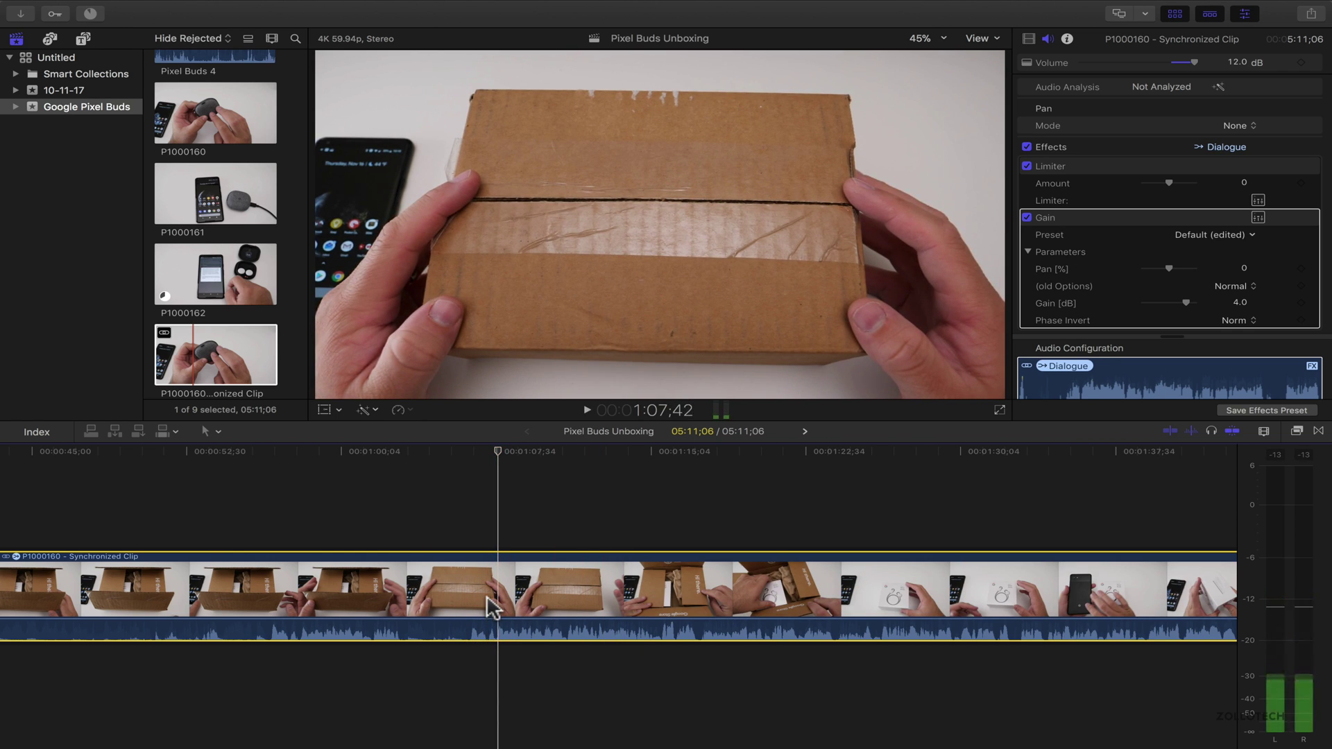
pyautogui.press('space')
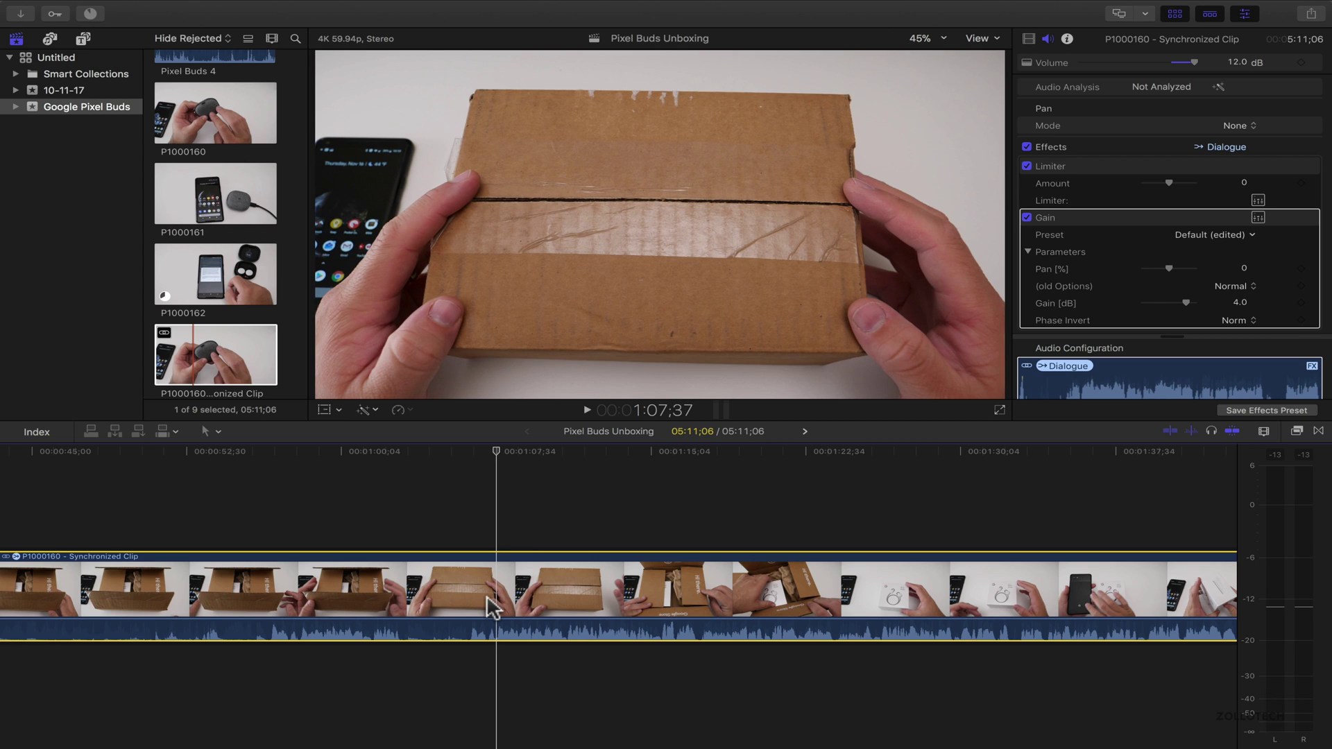
# - Blade the clip at the playhead and delete the footage before the box opening
pyautogui.press('b')
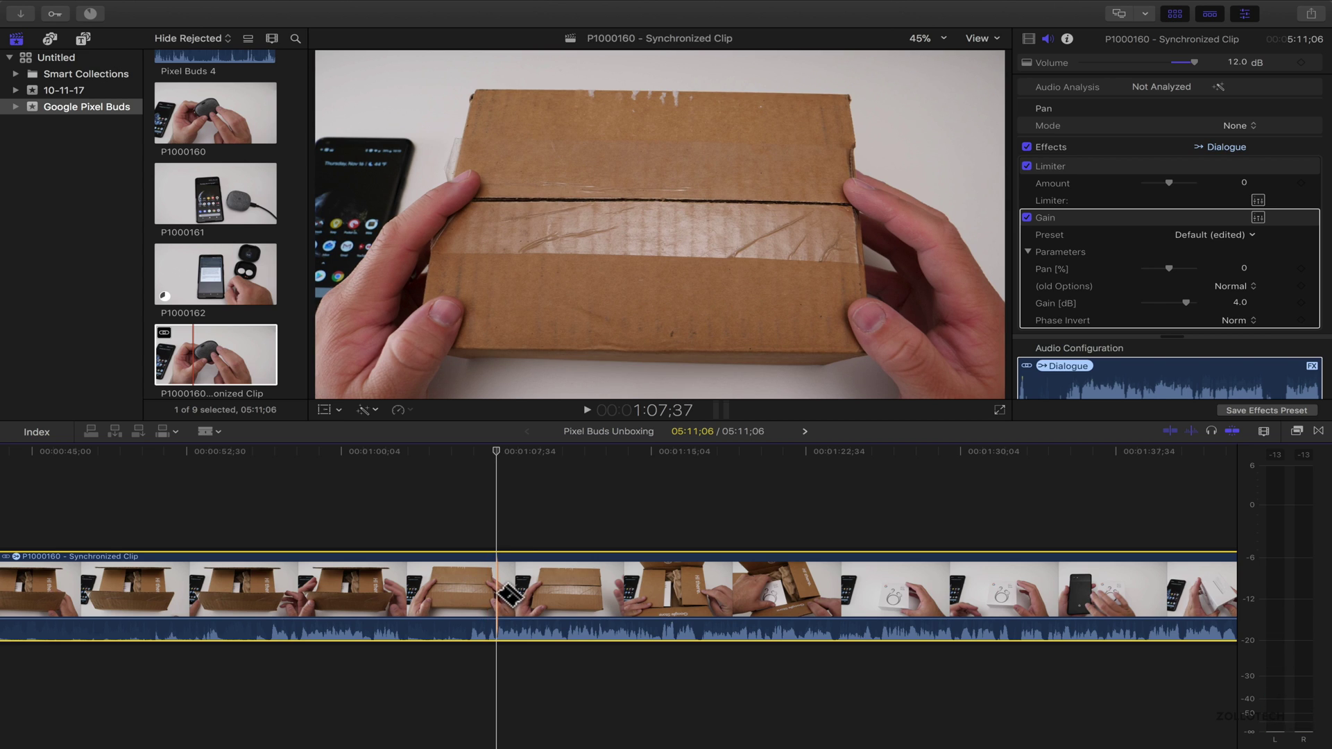
pyautogui.click(499, 598)
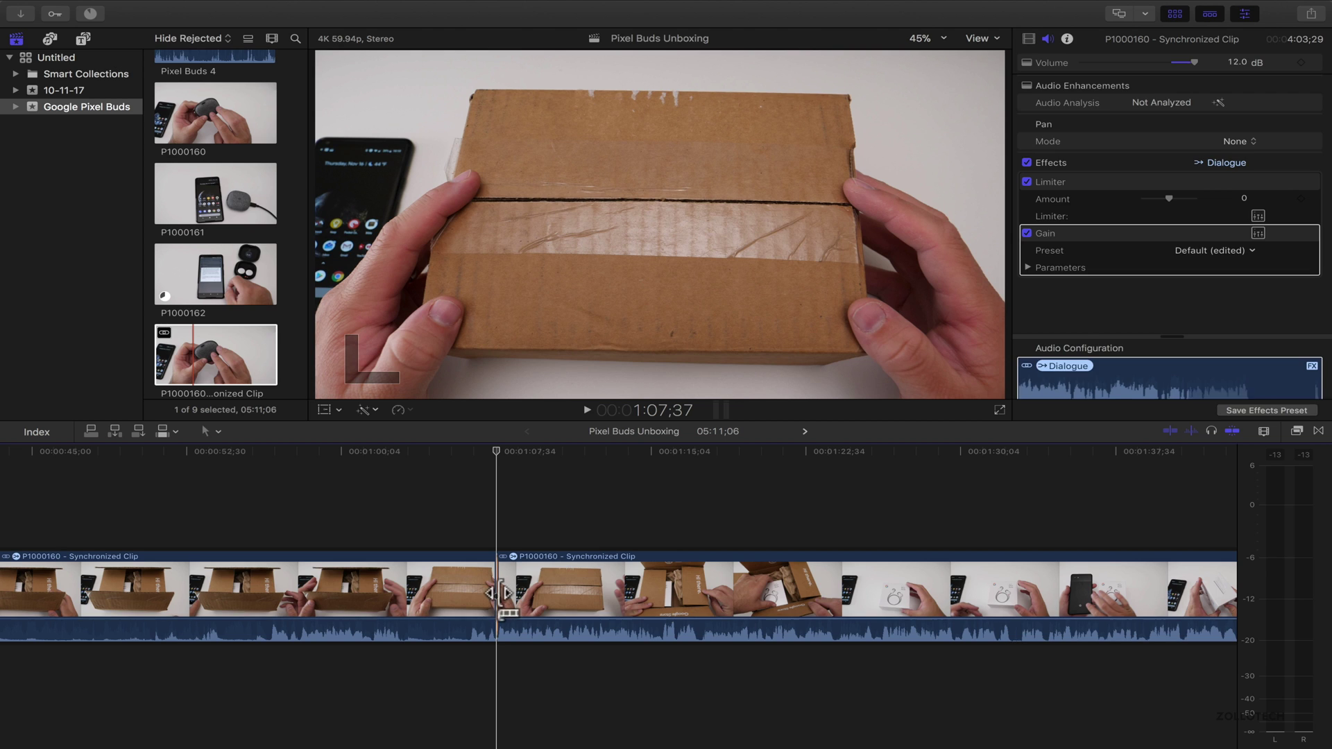
pyautogui.press('a')
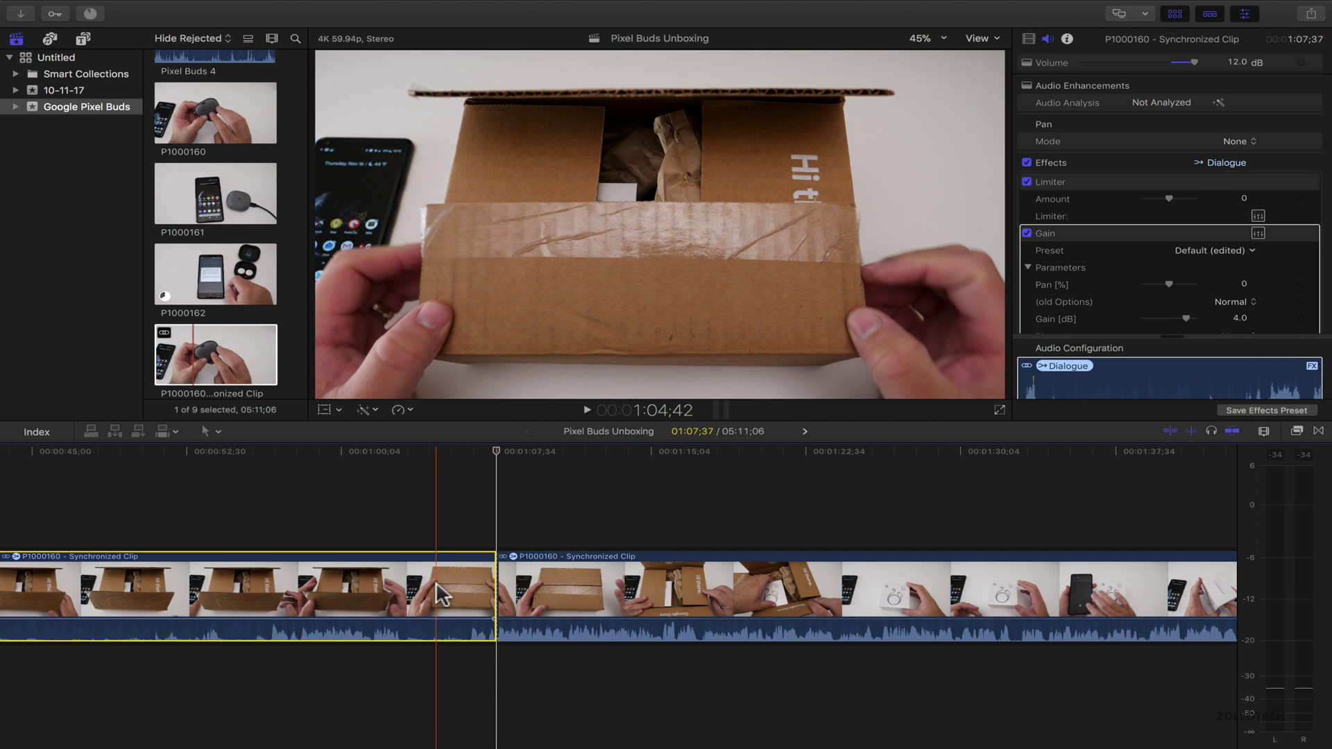
pyautogui.press('Delete')
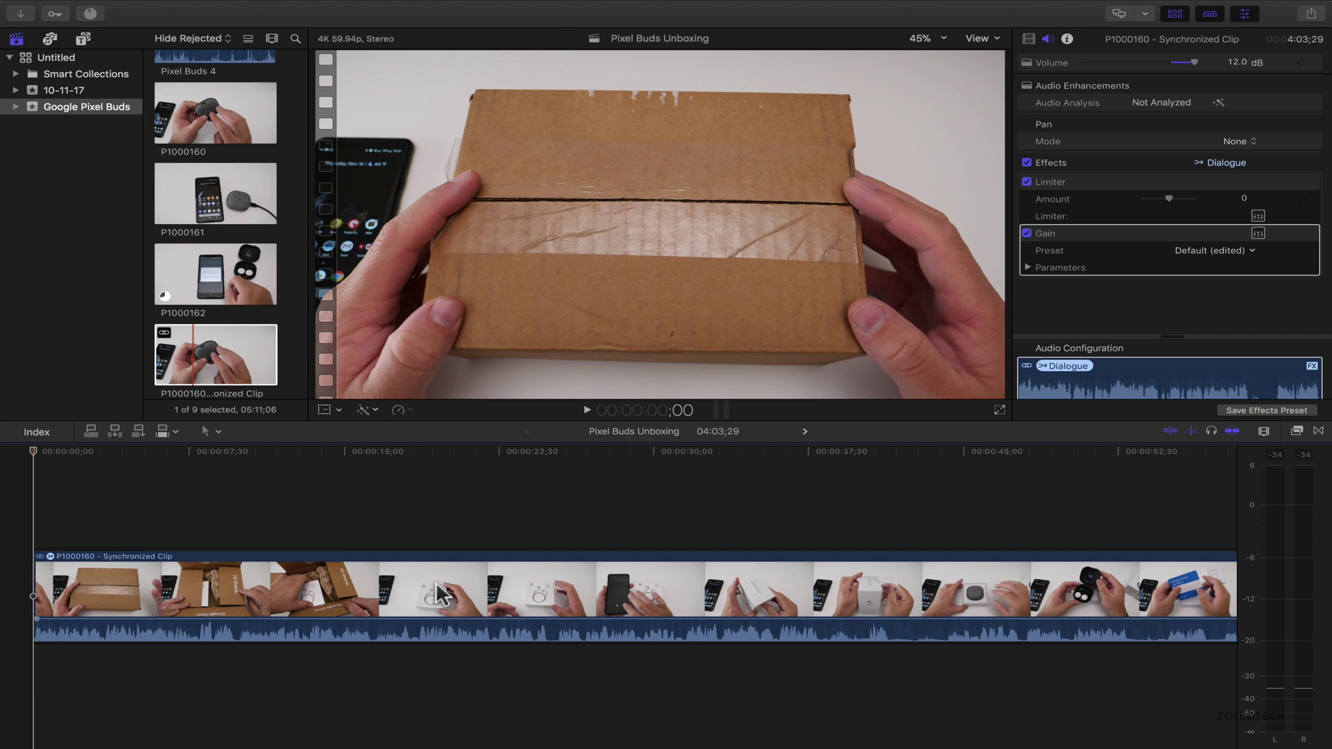
# - Play the trimmed clip from the start, then stop and step back one frame
pyautogui.press('space')
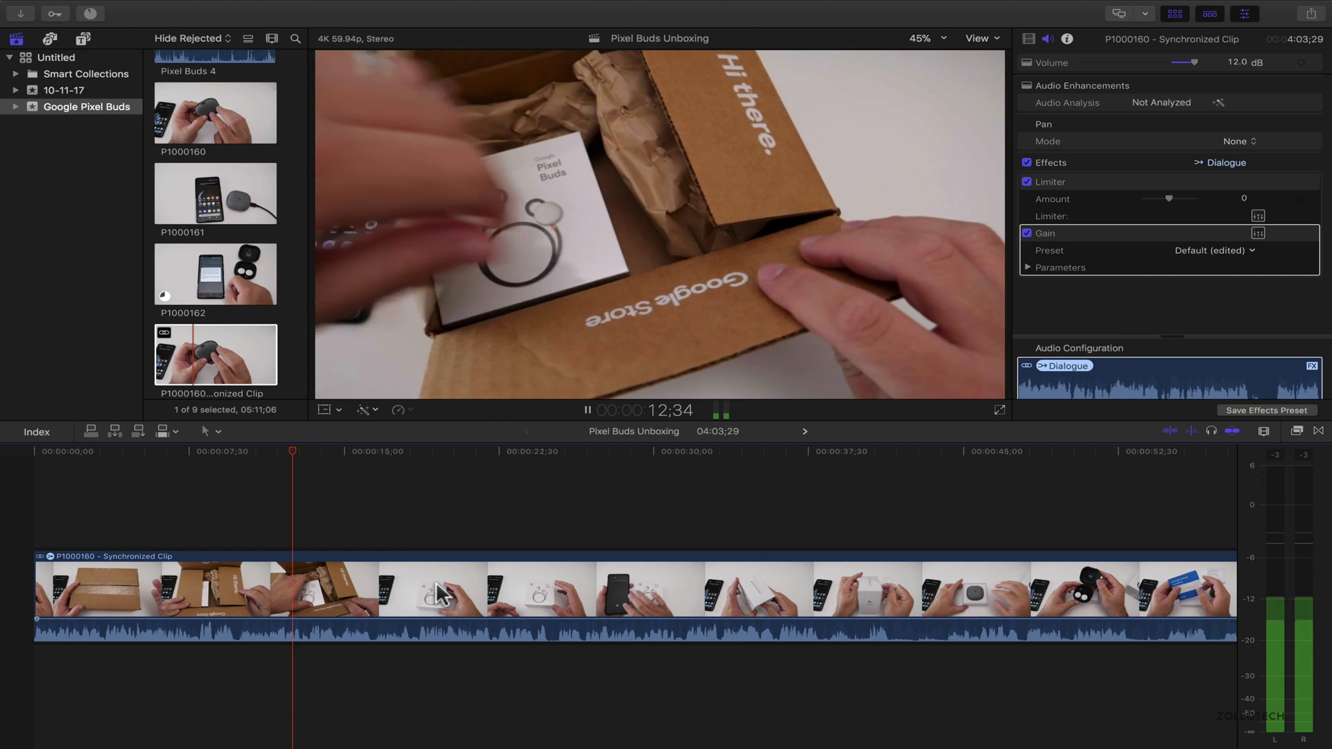
pyautogui.press('space')
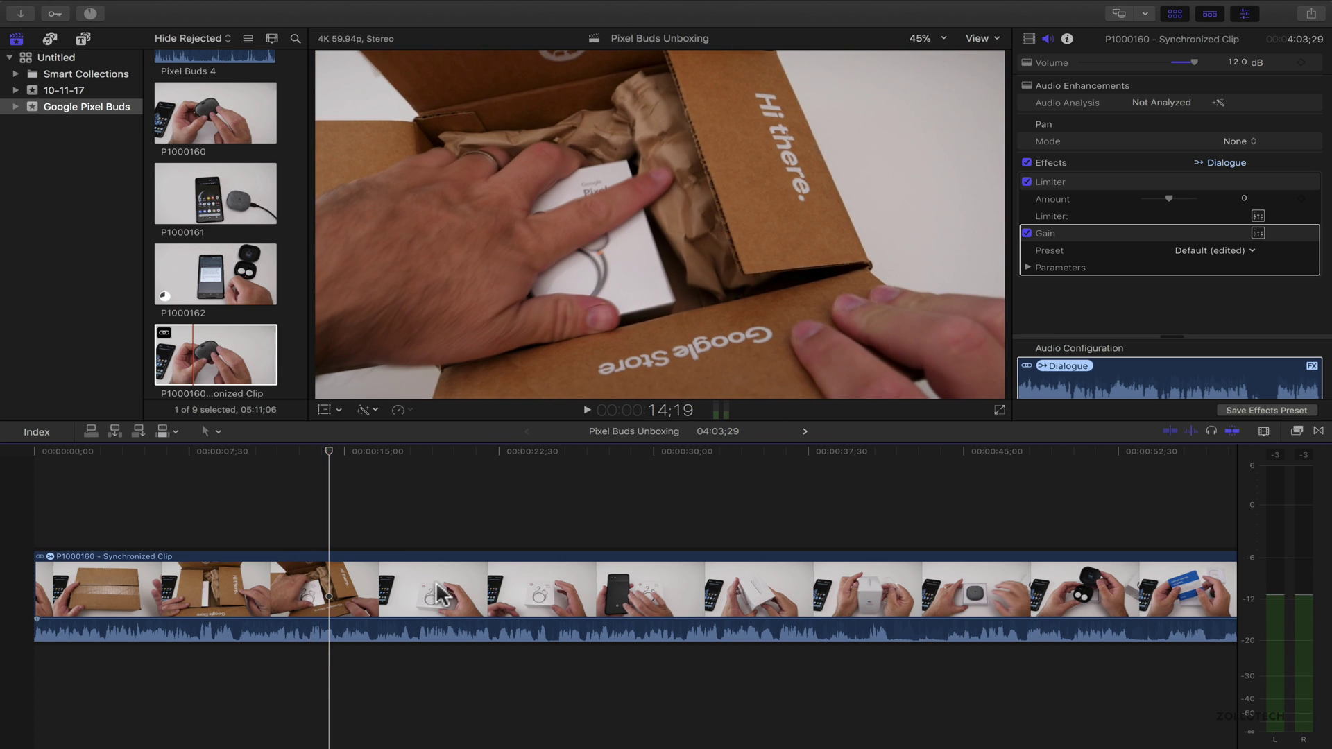
pyautogui.press('Left')
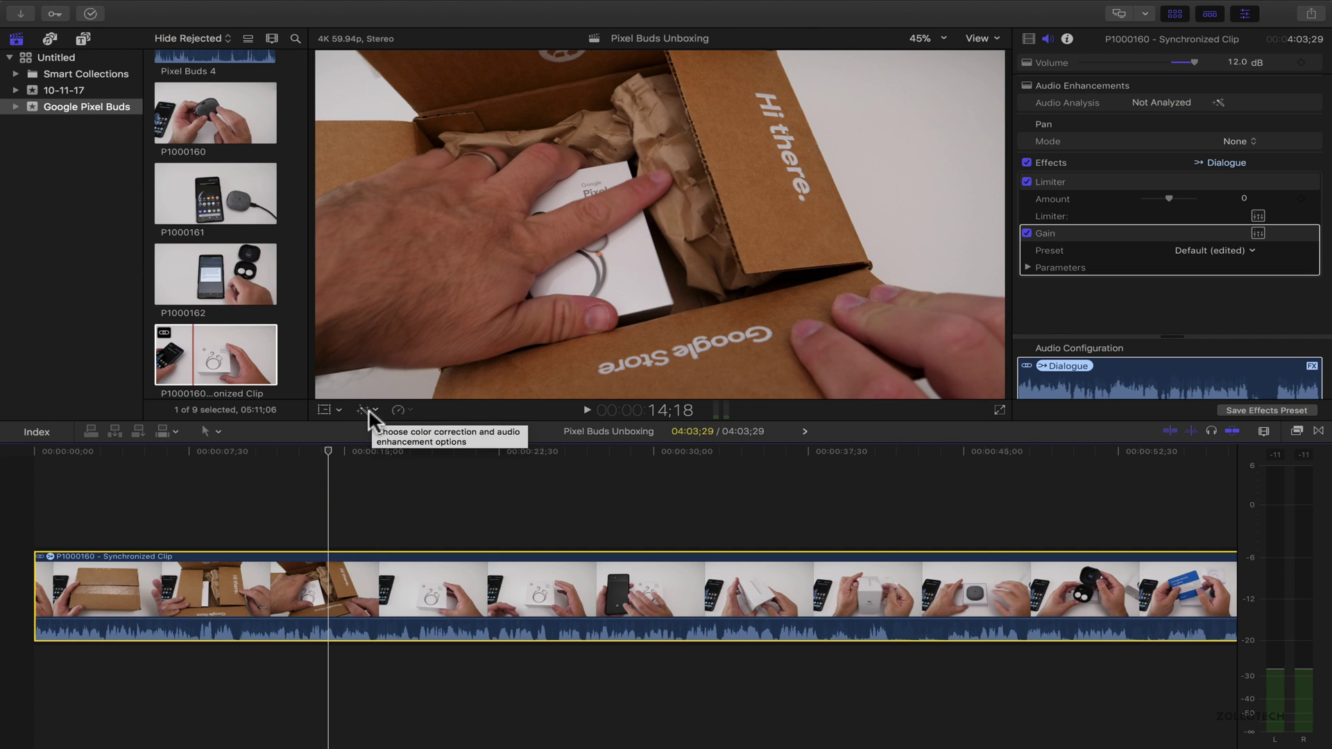
# - Apply Balance Color to the unboxing clip and show the luma Waveform scope (Command-7)
pyautogui.click(370, 408)
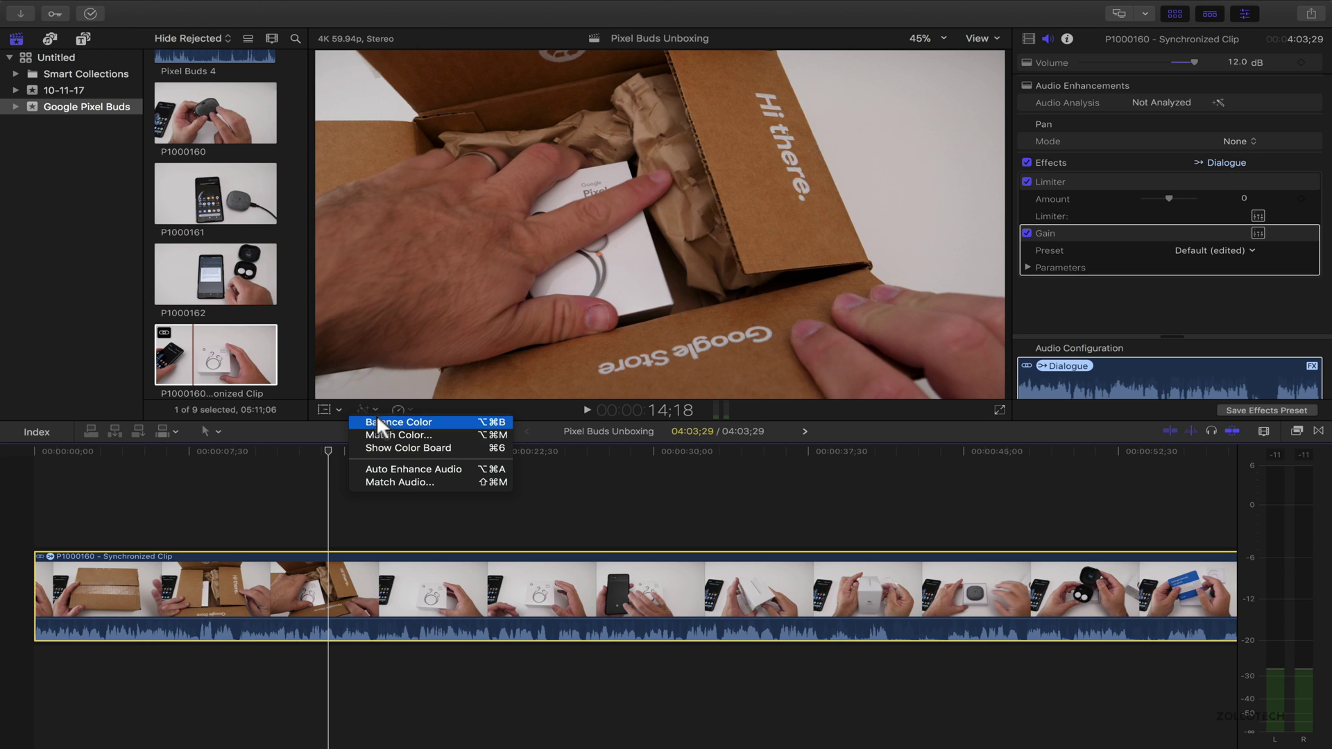
pyautogui.click(379, 424)
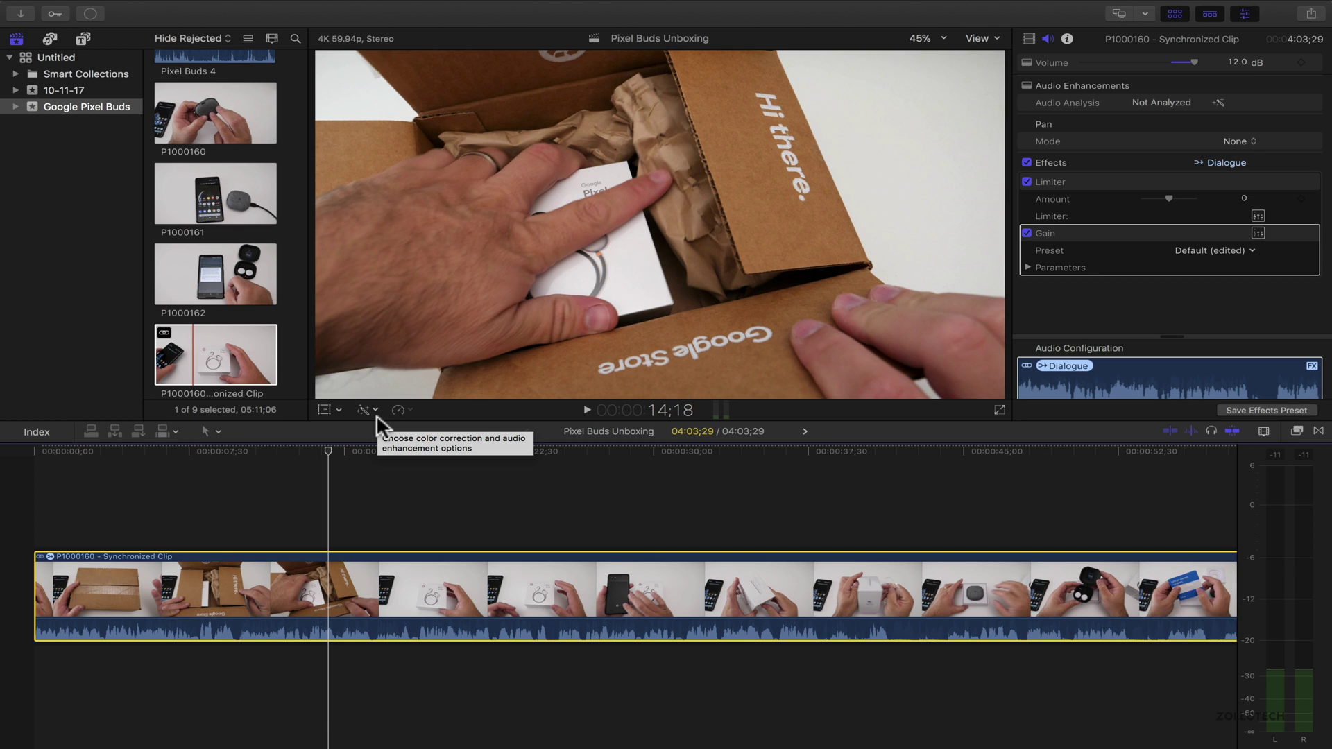
pyautogui.press('super+7')
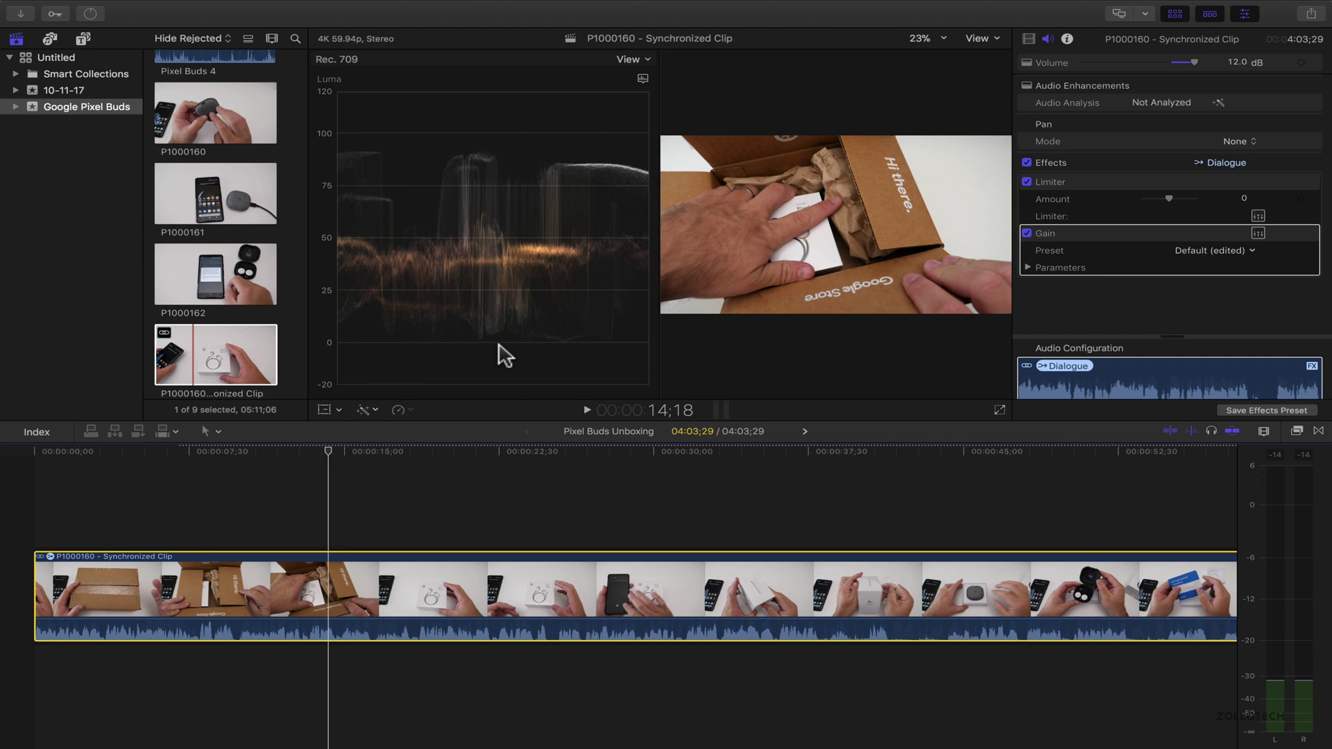
# - Hide the Waveform scope and play through the colour-balanced clip to the Pixel Buds case footage
pyautogui.press('super+7')
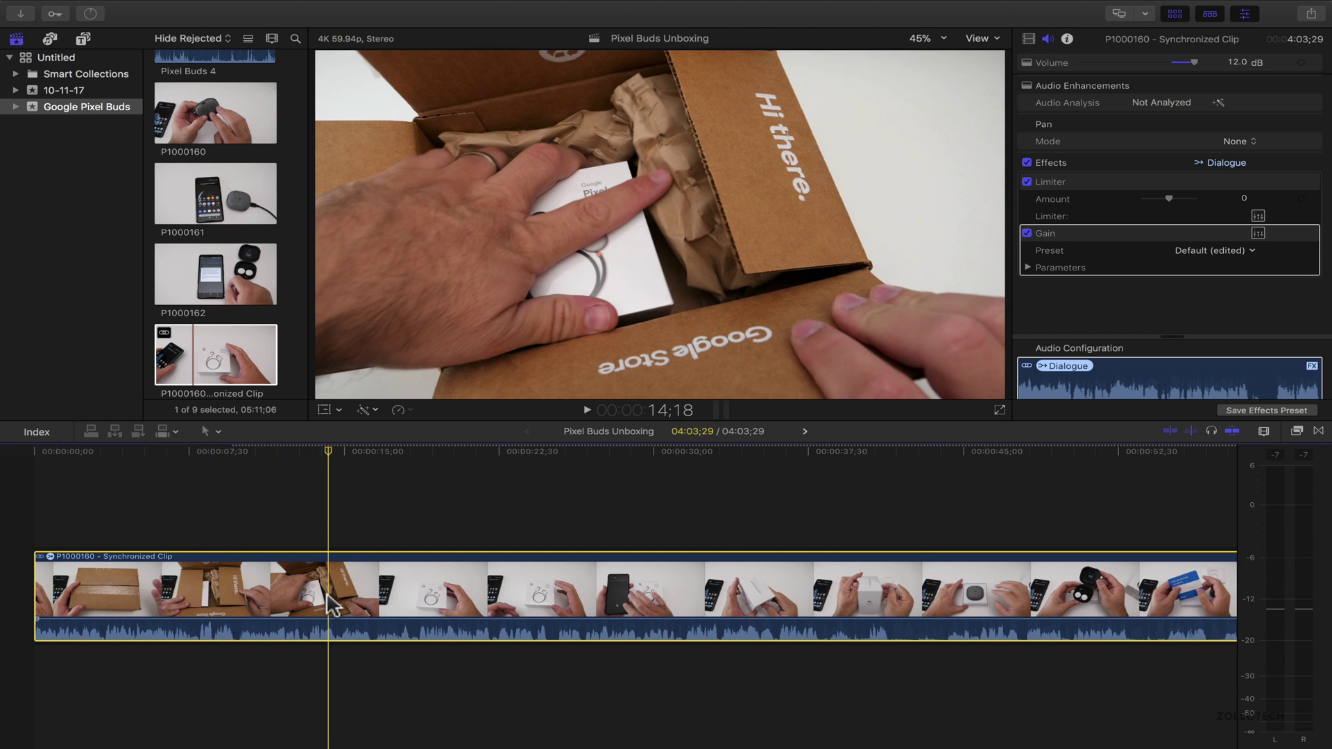
pyautogui.press('space')
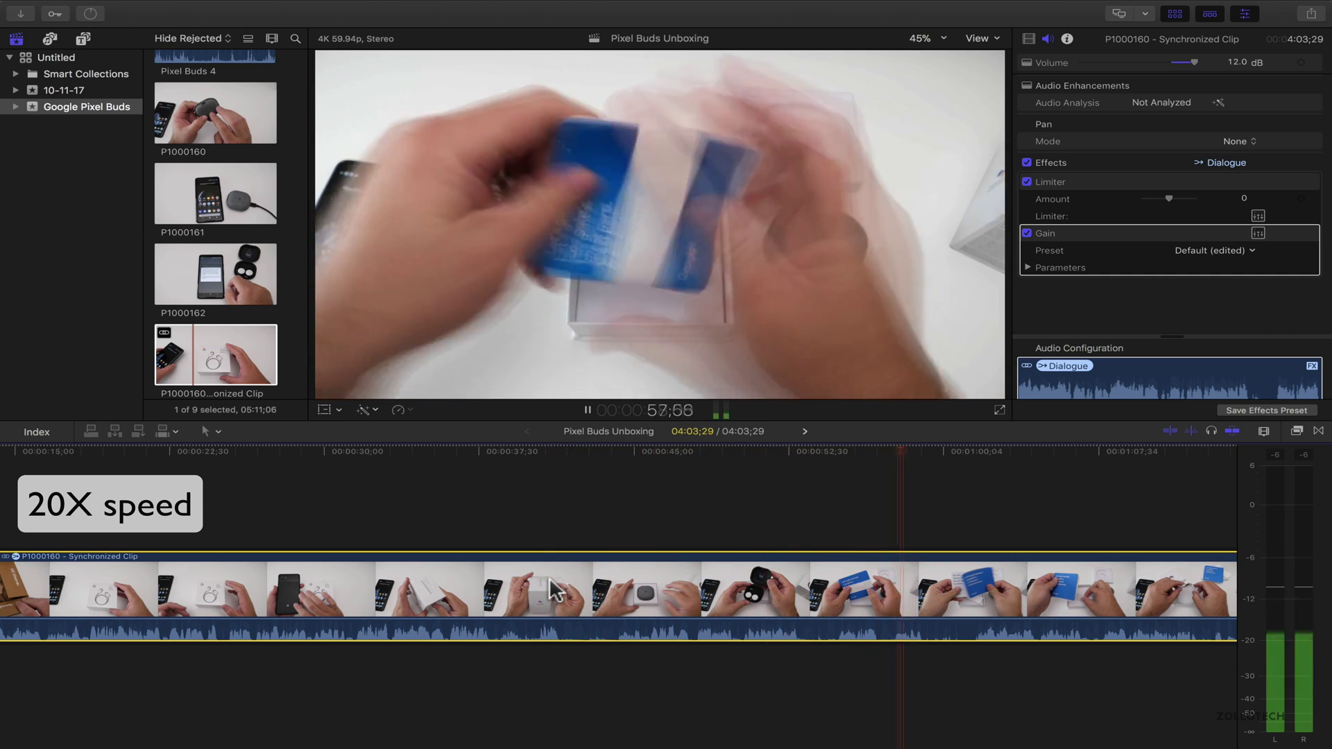
pyautogui.press('space')
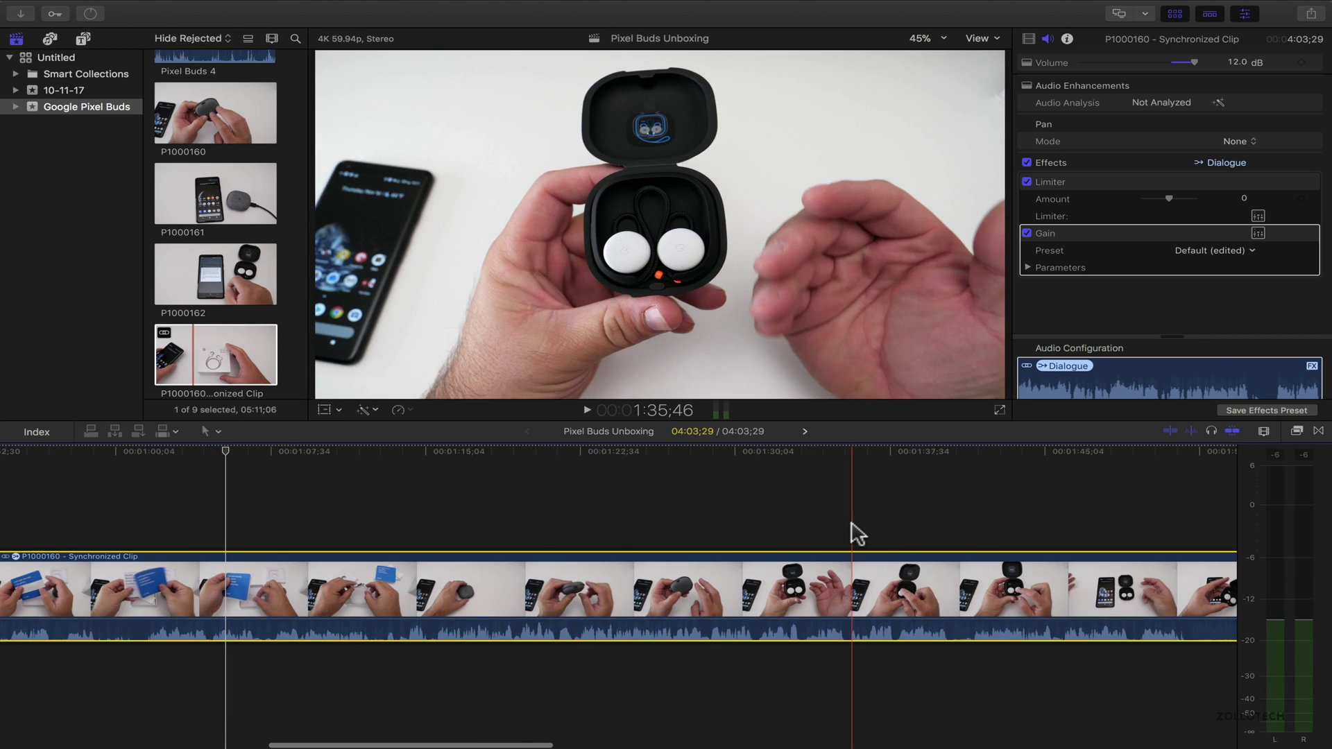
pyautogui.hscroll(3, 678, 533)
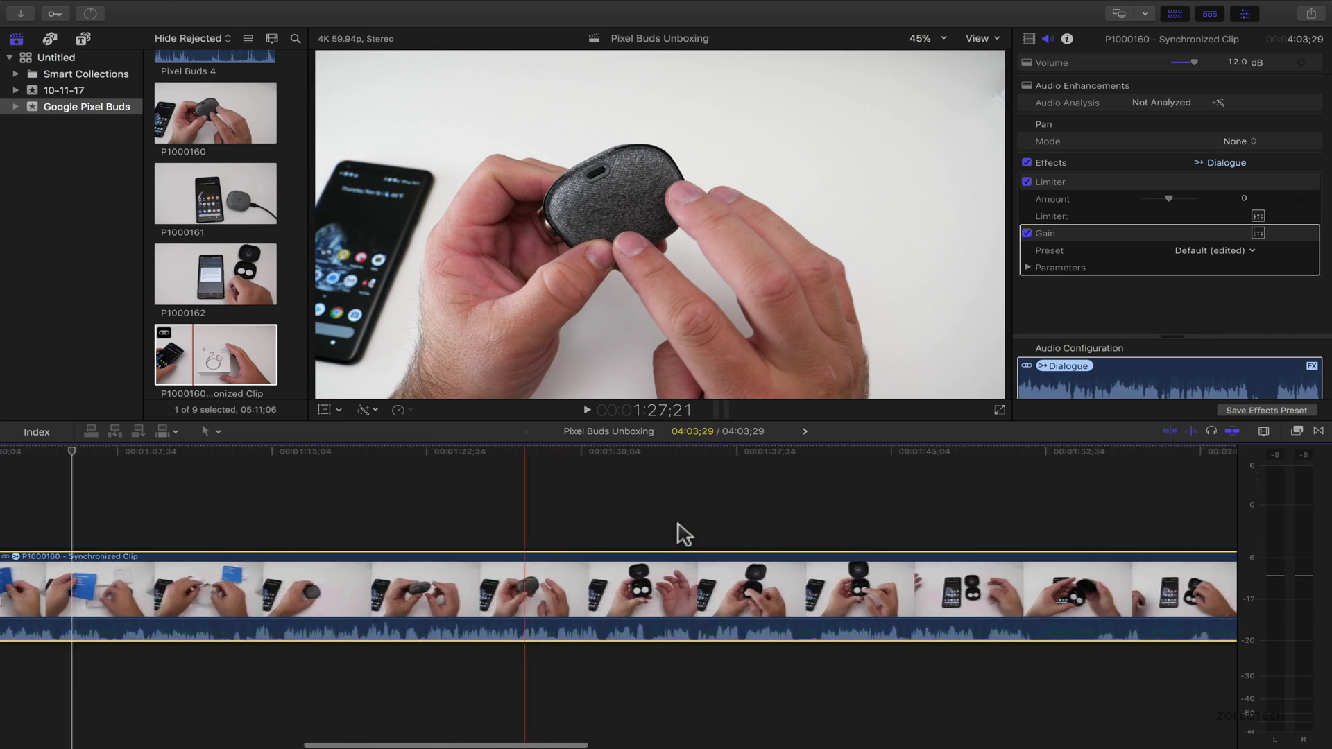
pyautogui.hscroll(-3, 677, 534)
pyautogui.hscroll(-3, 677, 534)
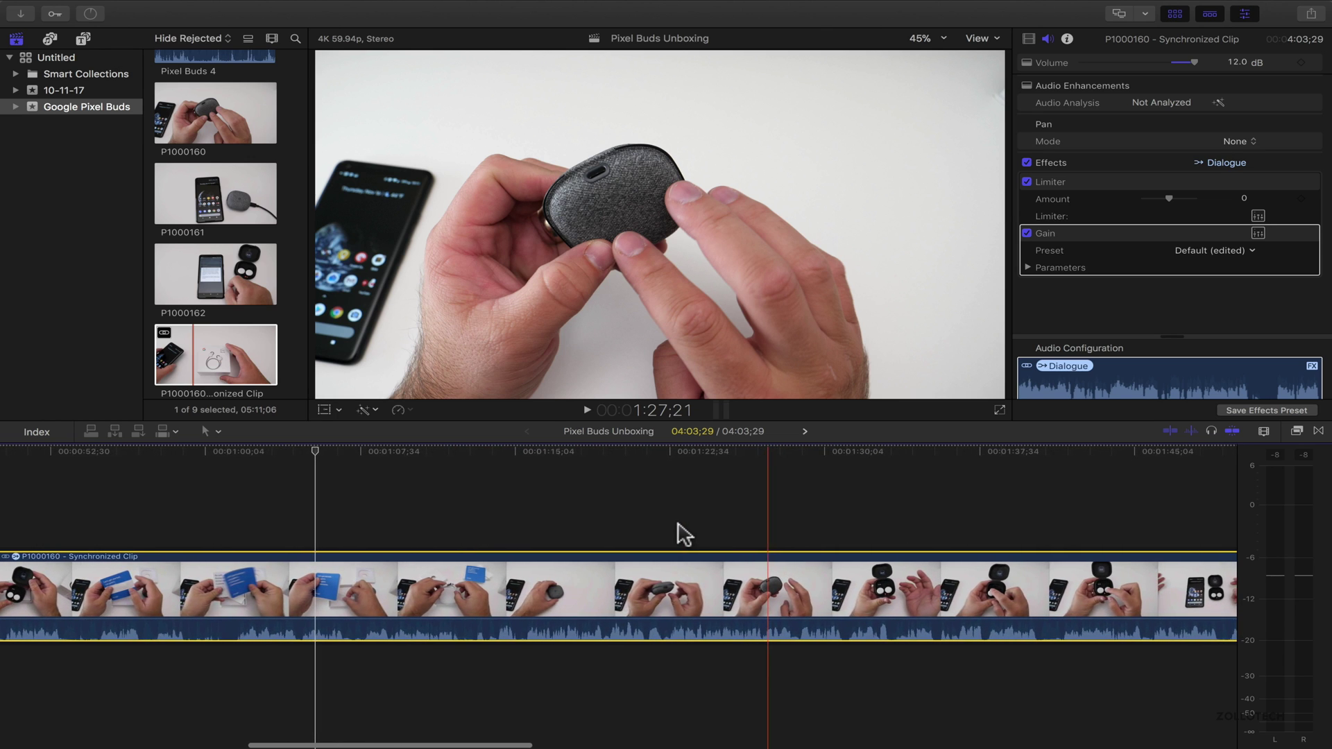
pyautogui.hscroll(5, 729, 547)
pyautogui.hscroll(-3, 729, 546)
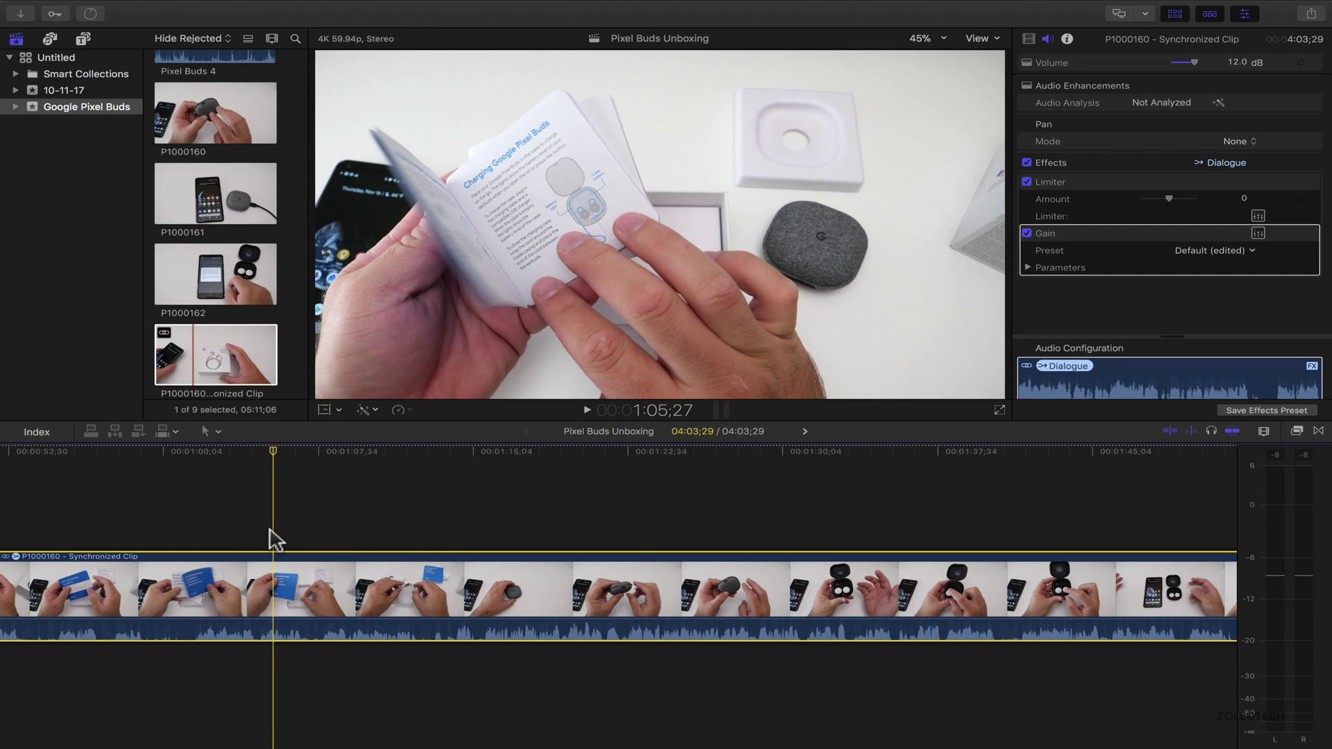
pyautogui.press('space')
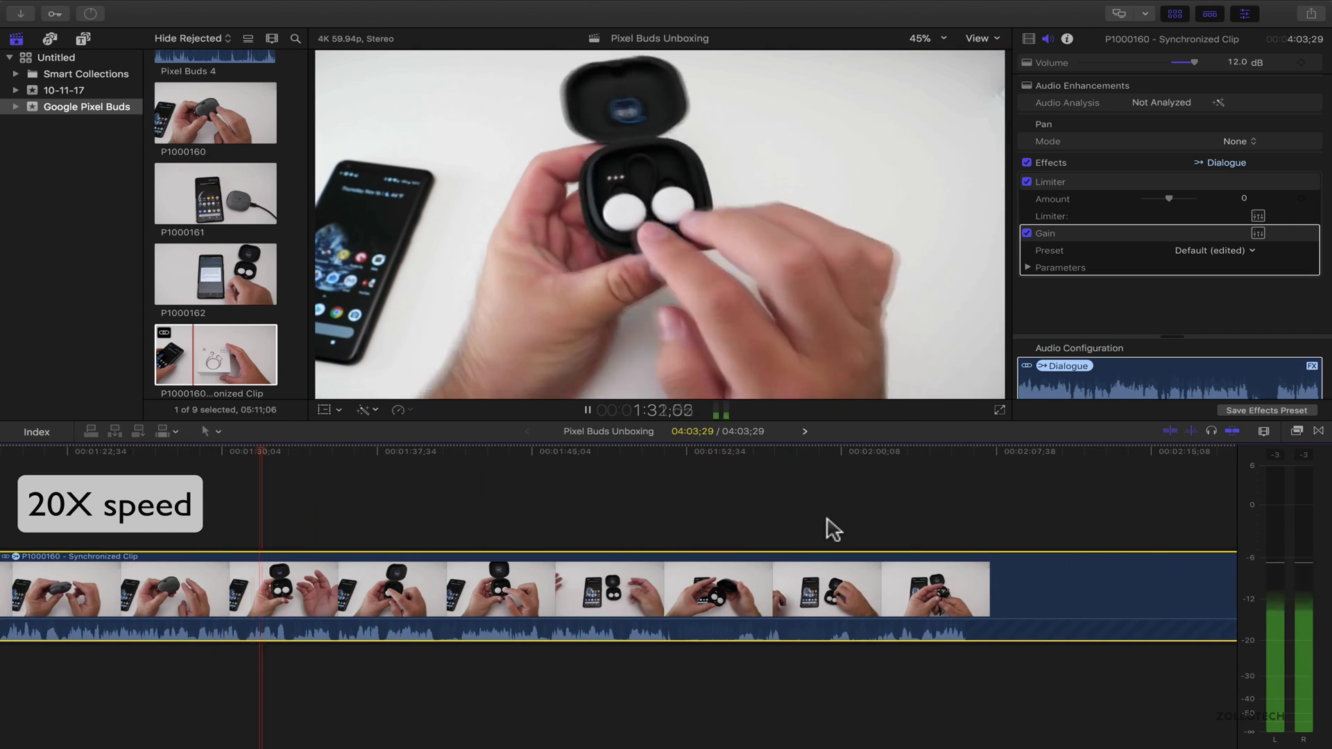
pyautogui.press('space')
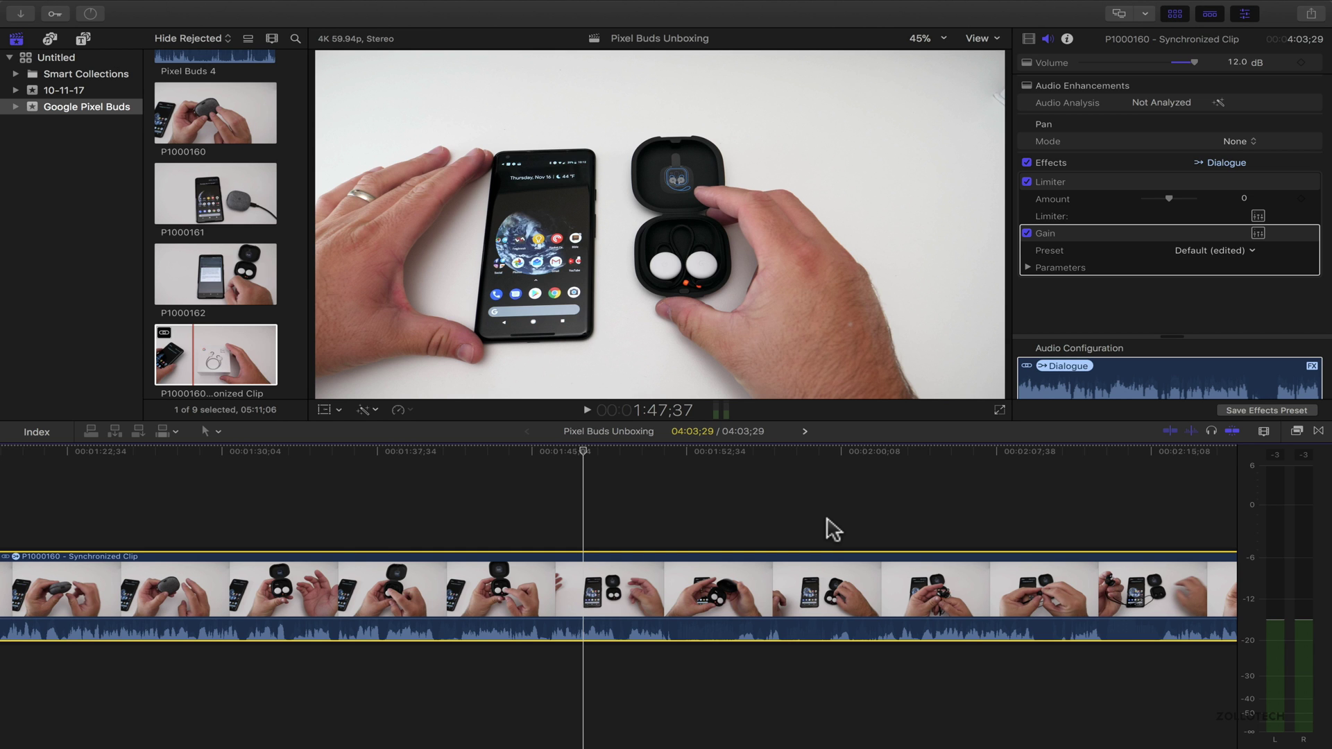
pyautogui.press('space')
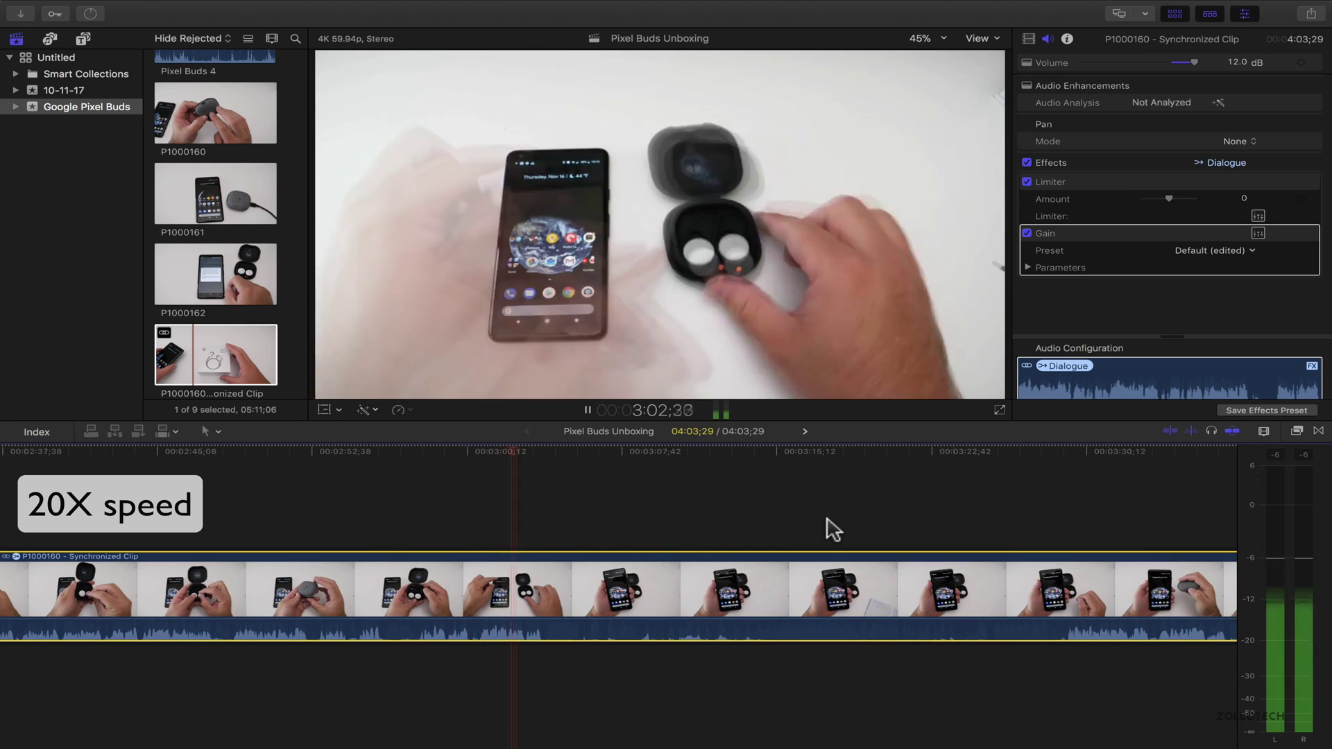
# - Blade the clip at two points and delete the middle section, shortening the project to 03:38;09
pyautogui.press('space')
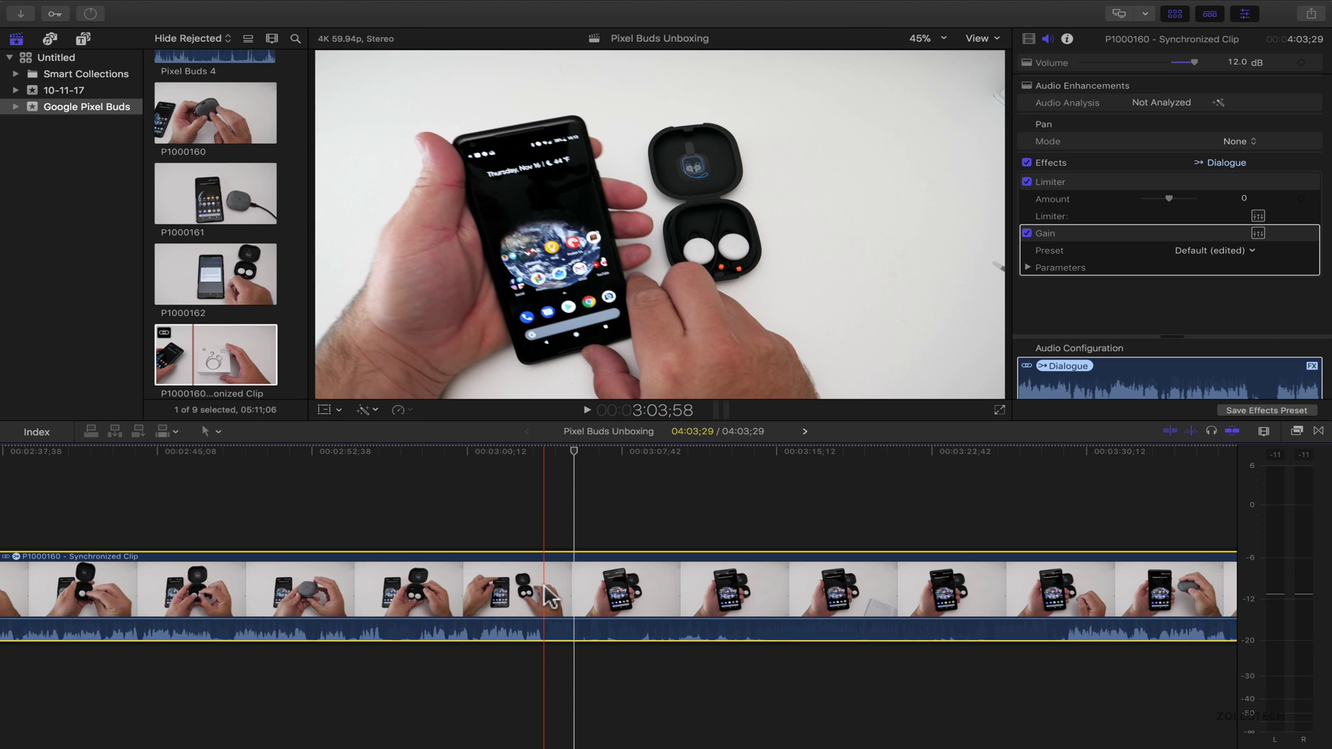
pyautogui.press('b')
pyautogui.click(543, 588)
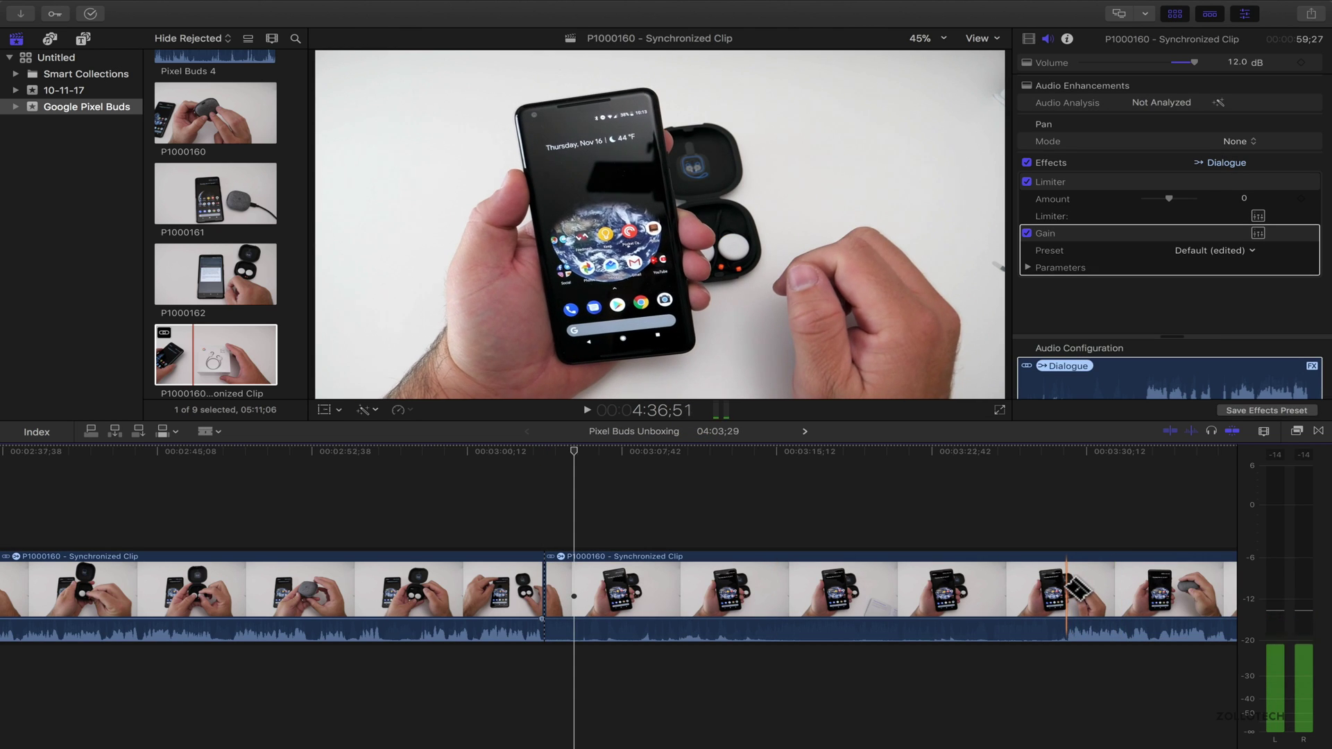
pyautogui.click(1064, 589)
pyautogui.press('a')
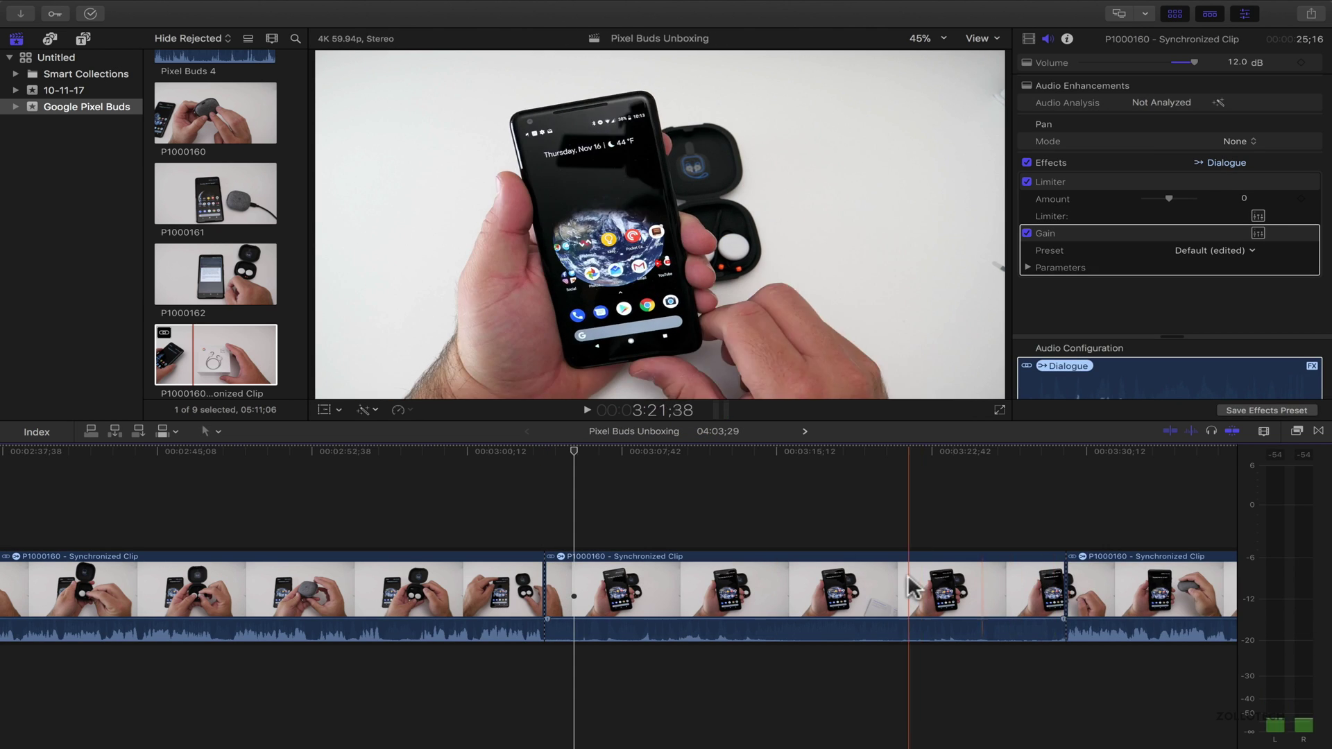
pyautogui.click(908, 588)
pyautogui.press('Delete')
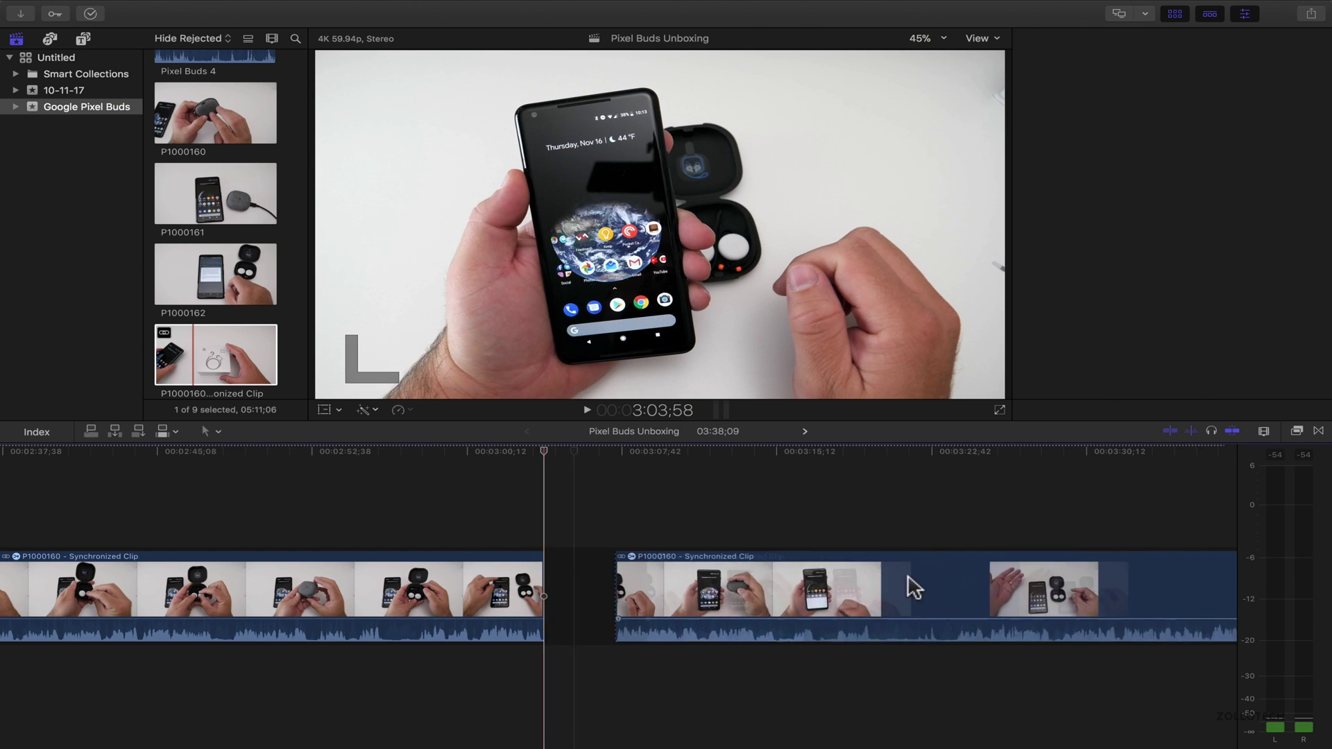
# - Zoom in on the new cut and play back from the edit point to review it
pyautogui.press('super+equal')
pyautogui.press('super+equal')
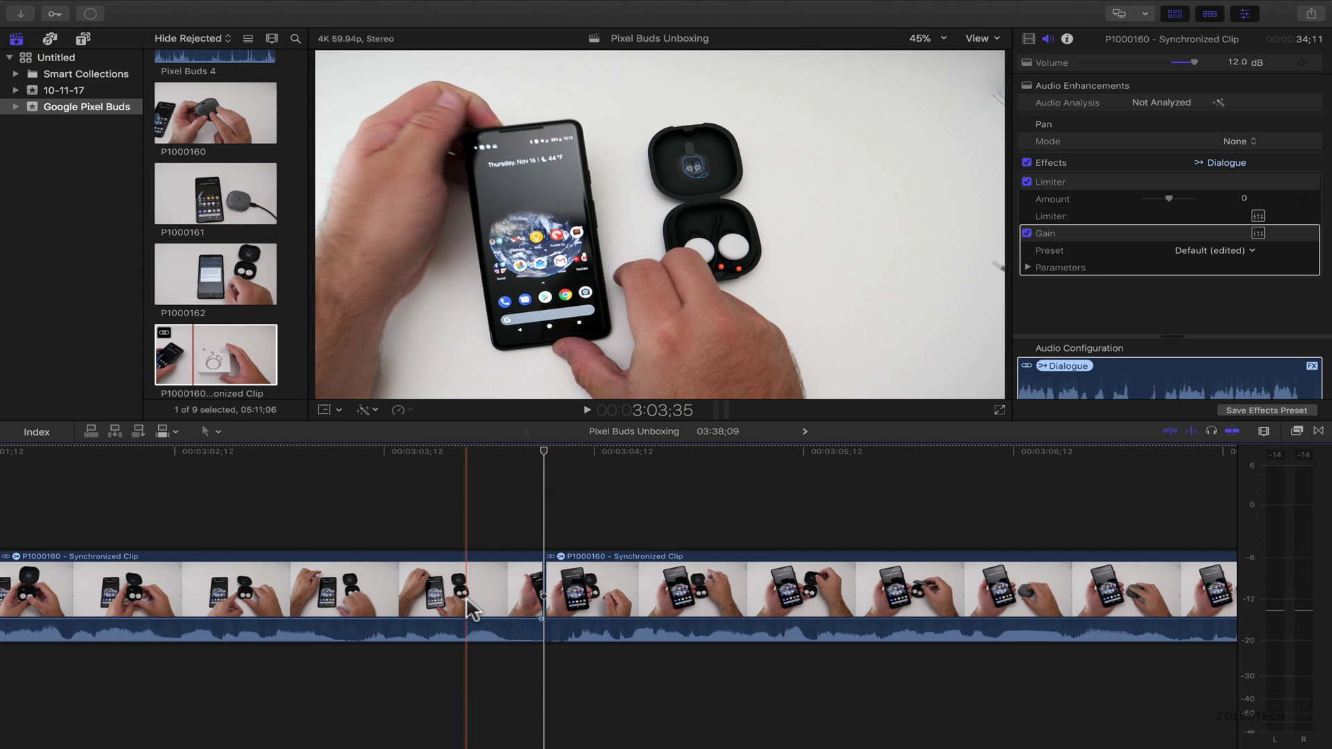
pyautogui.press('space')
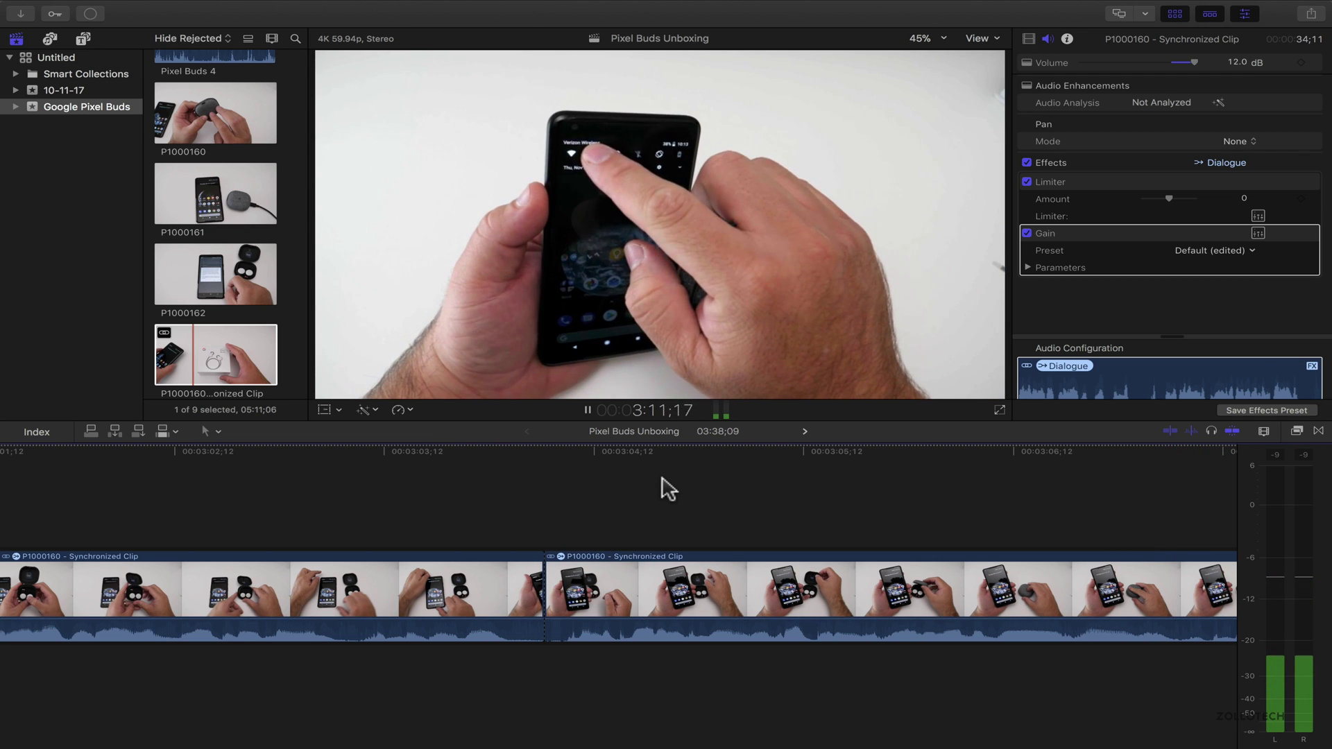
pyautogui.press('space')
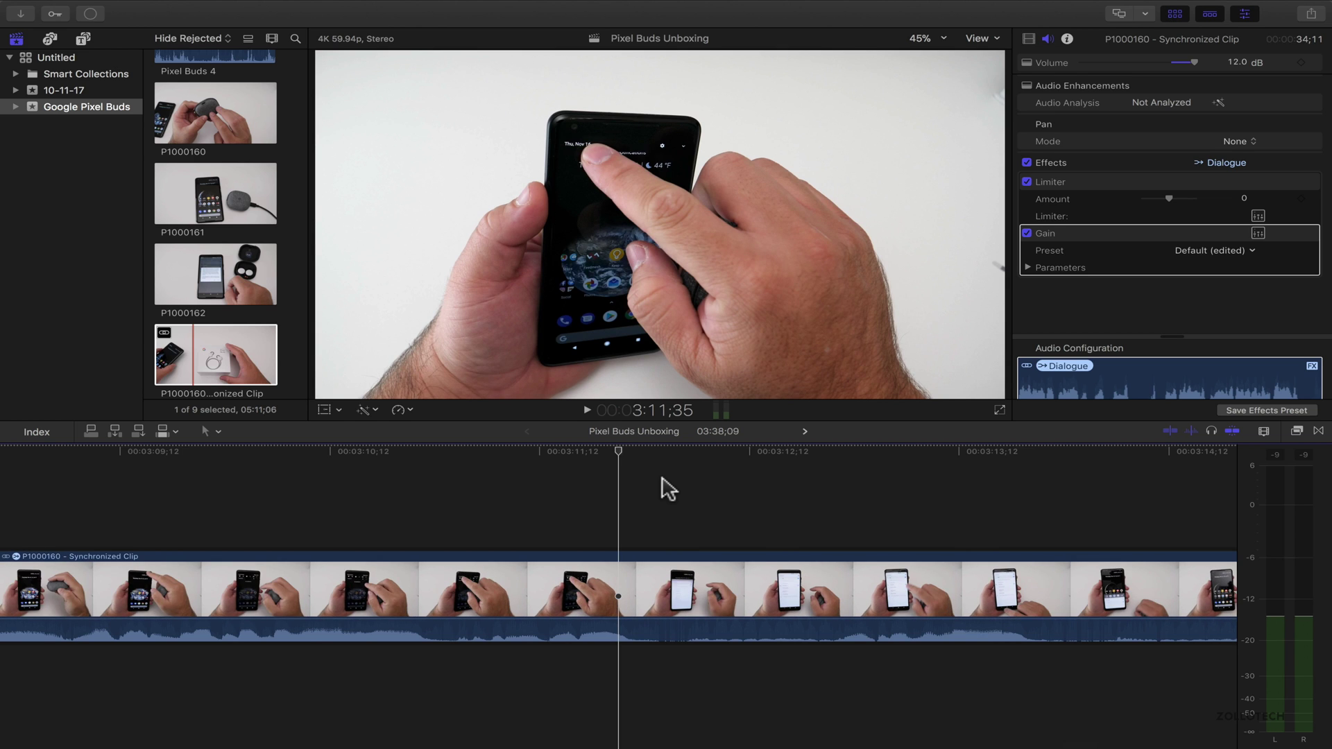
pyautogui.press('Up')
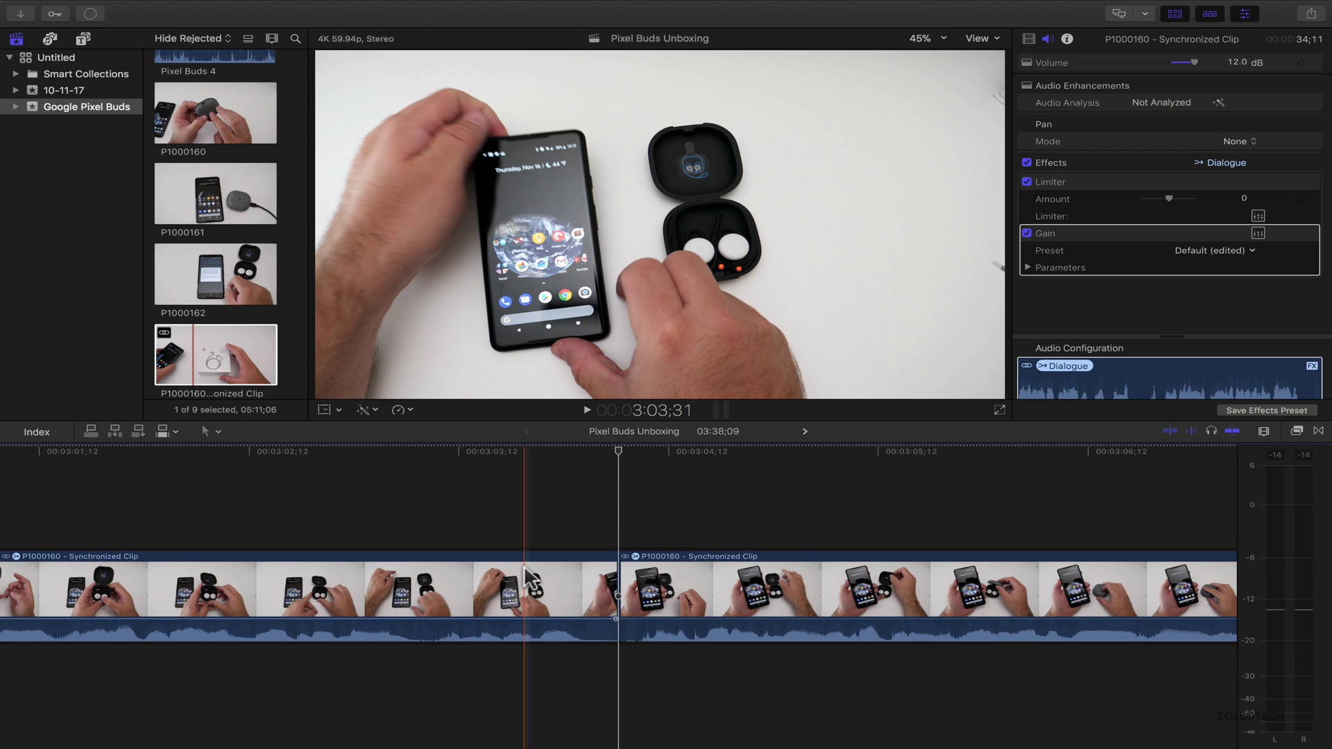
pyautogui.press('space')
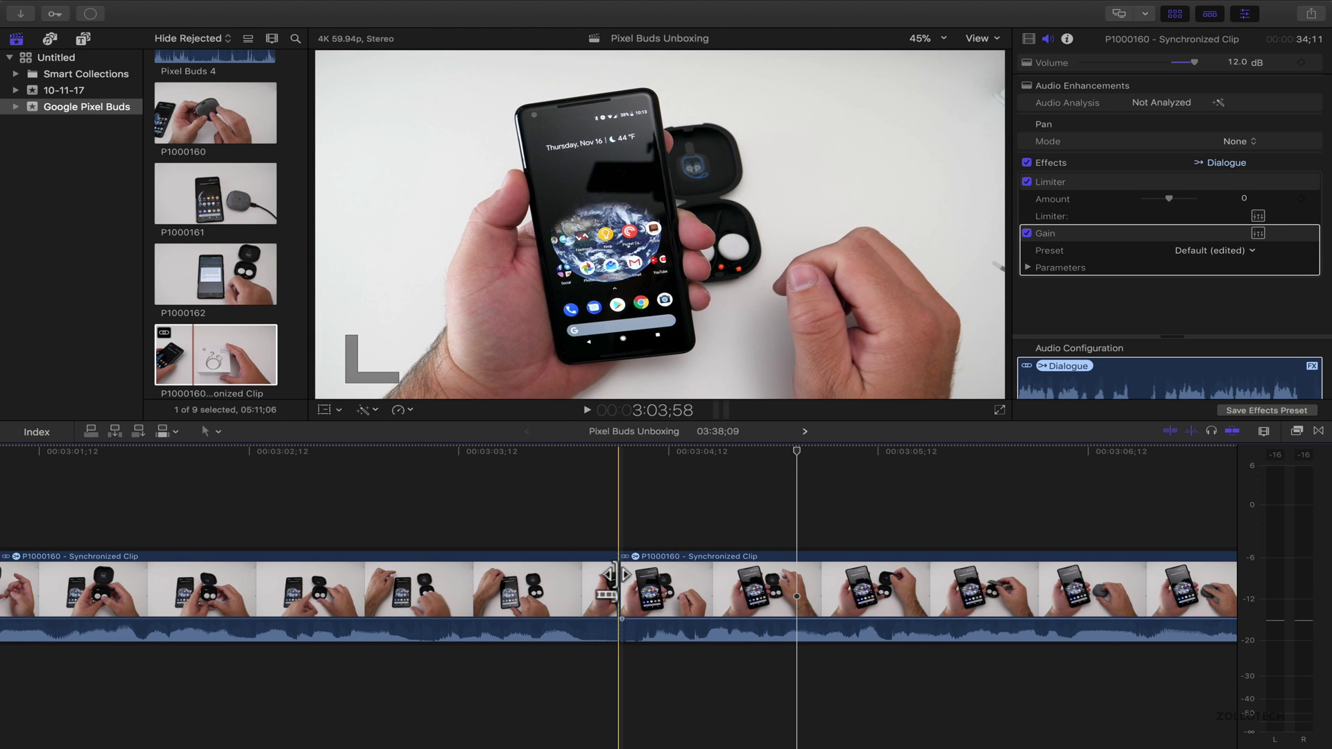
# - Trim the edit point between the two clip pieces, bringing the project to 03:37;51
pyautogui.moveTo(617, 576)
pyautogui.mouseDown()
pyautogui.moveTo(588, 575)
pyautogui.moveTo(619, 588)
pyautogui.mouseUp()
pyautogui.click(591, 575)
pyautogui.click(621, 585)
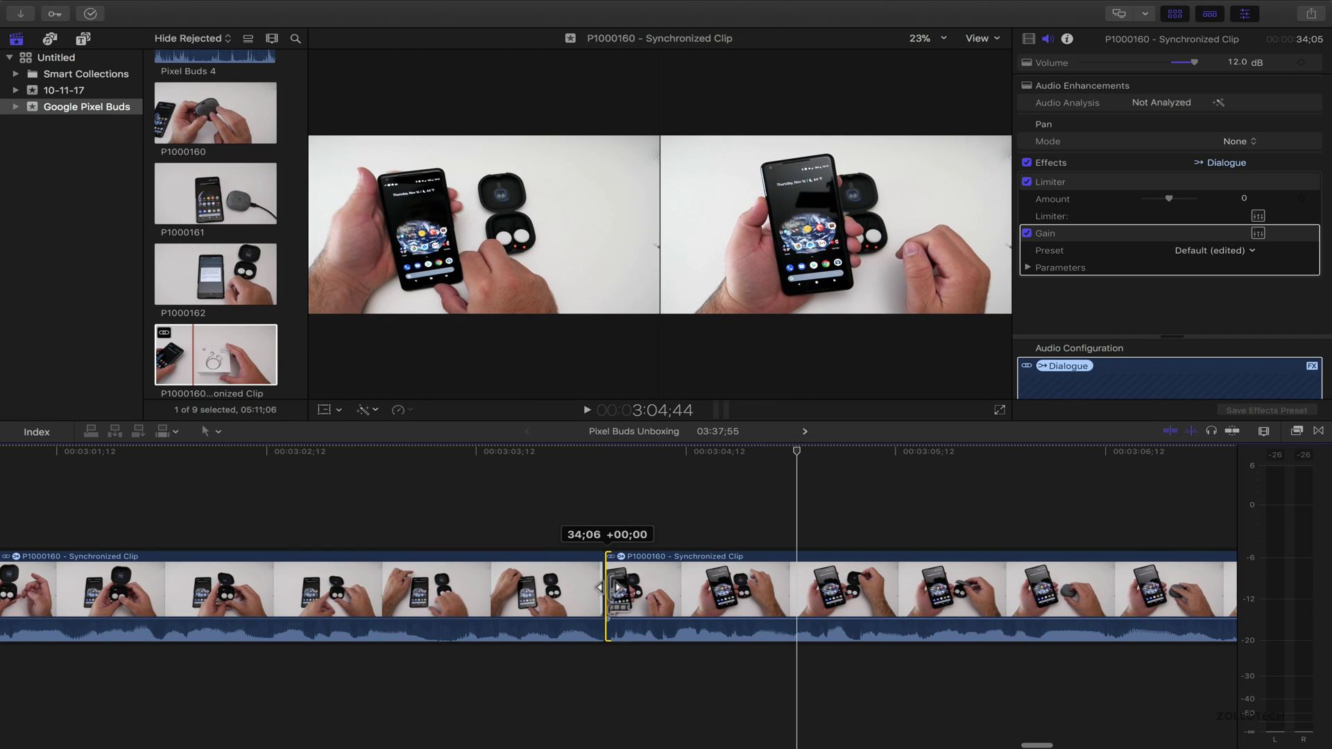
pyautogui.moveTo(614, 590)
pyautogui.mouseDown()
pyautogui.moveTo(811, 592)
pyautogui.moveTo(511, 595)
pyautogui.moveTo(621, 598)
pyautogui.mouseUp()
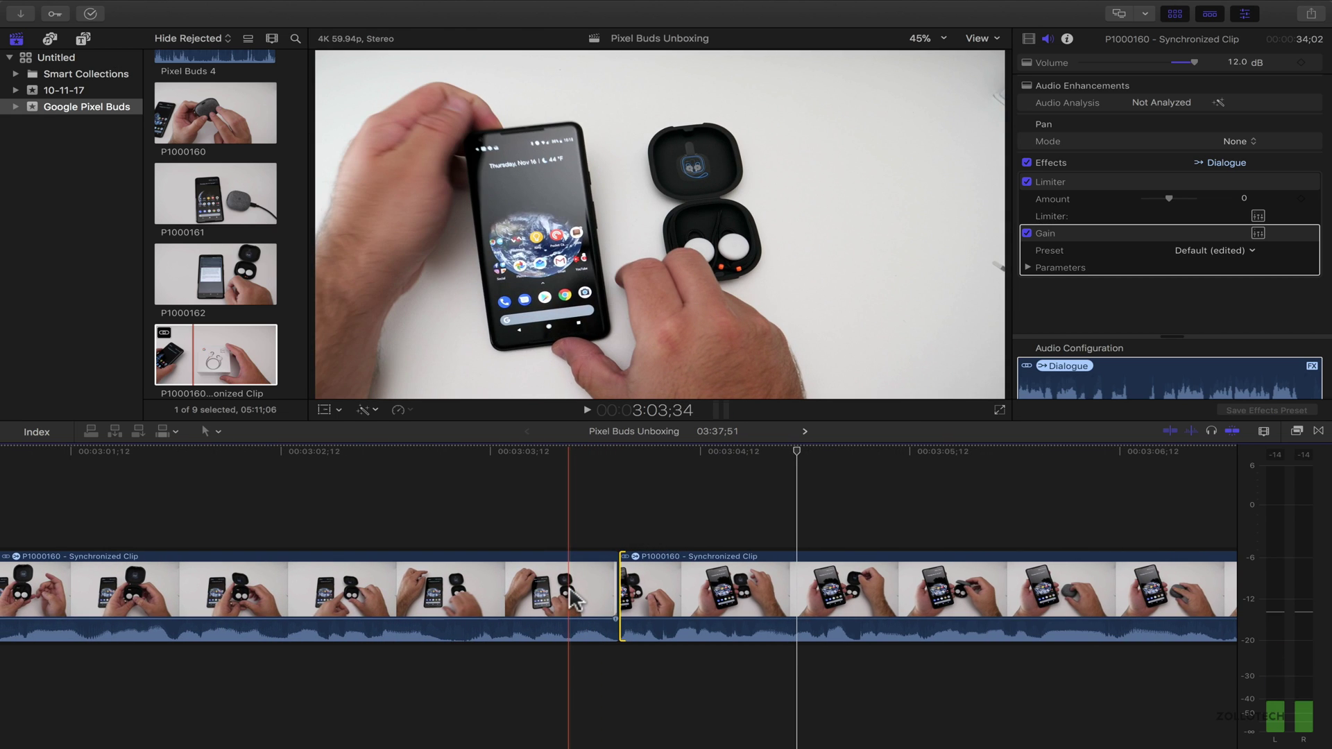
# - Play back the trimmed cut, zoom out and play it again to check
pyautogui.press('space')
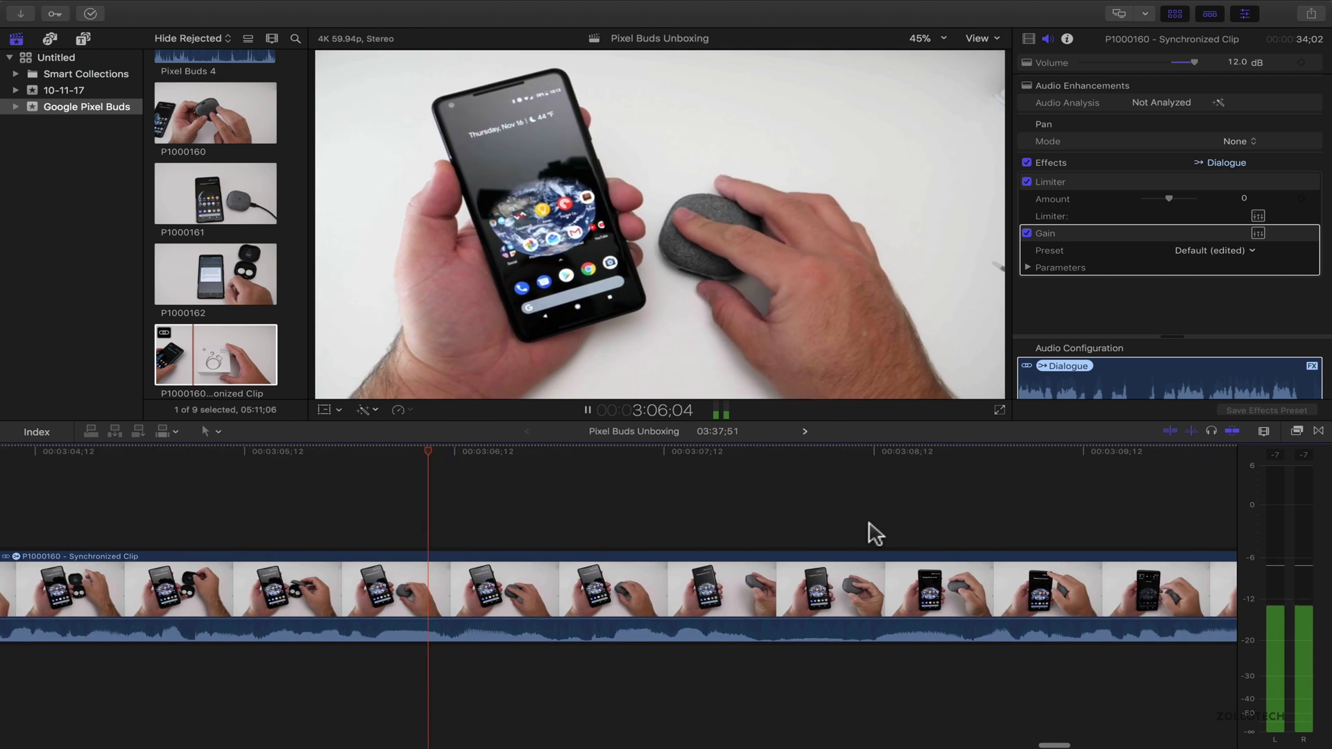
pyautogui.press('space')
pyautogui.press('super+minus')
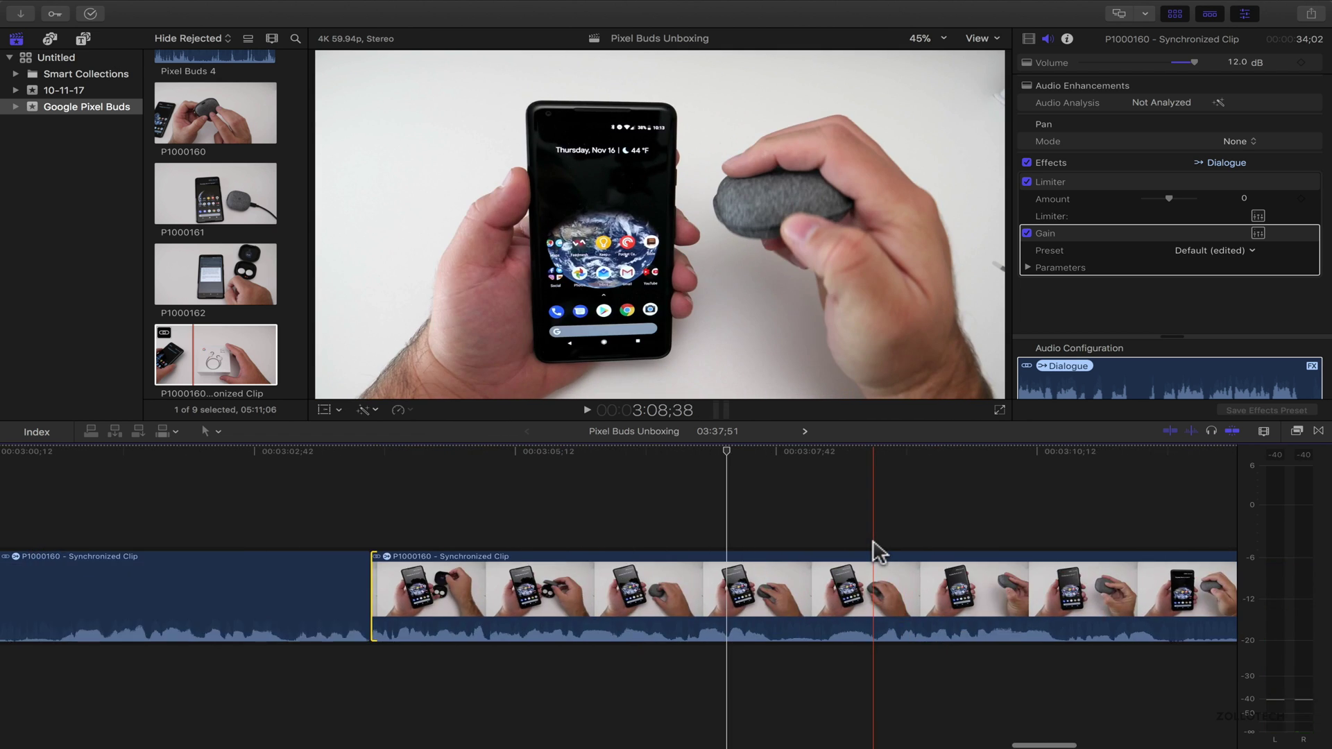
pyautogui.press('space')
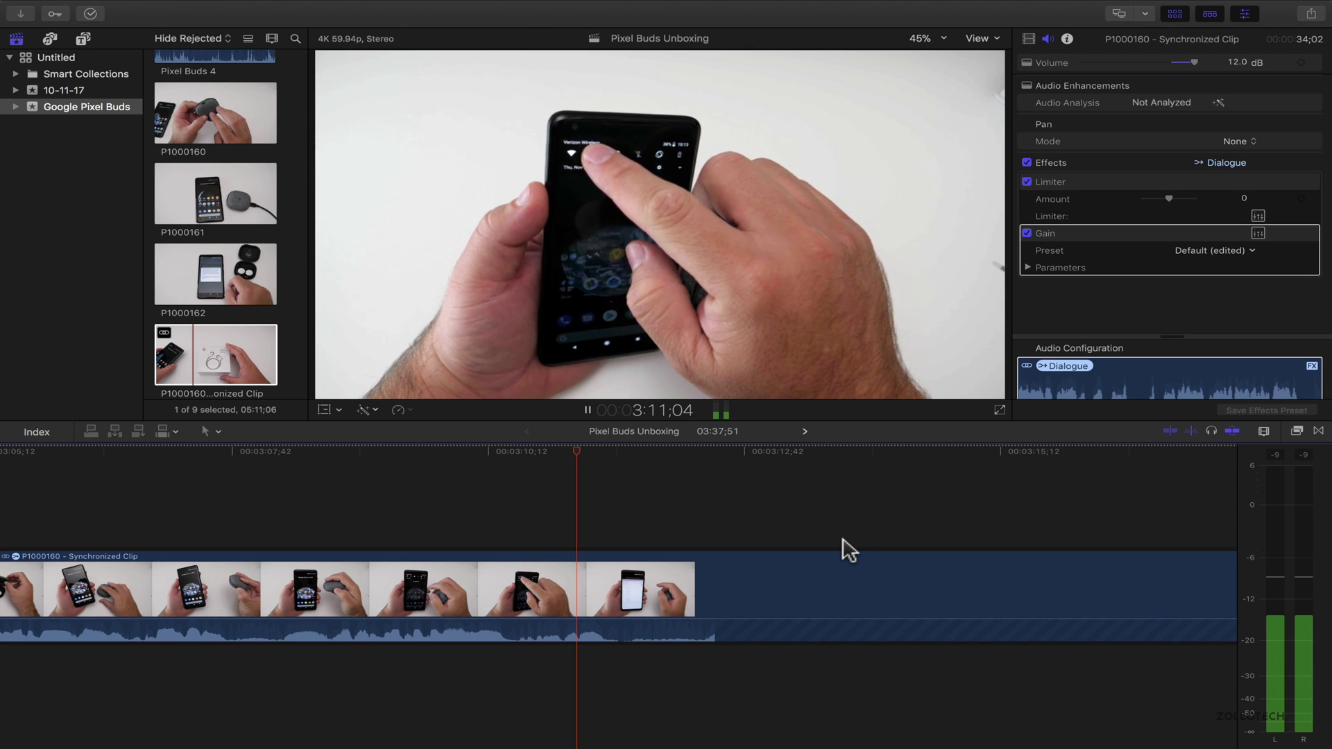
pyautogui.press('space')
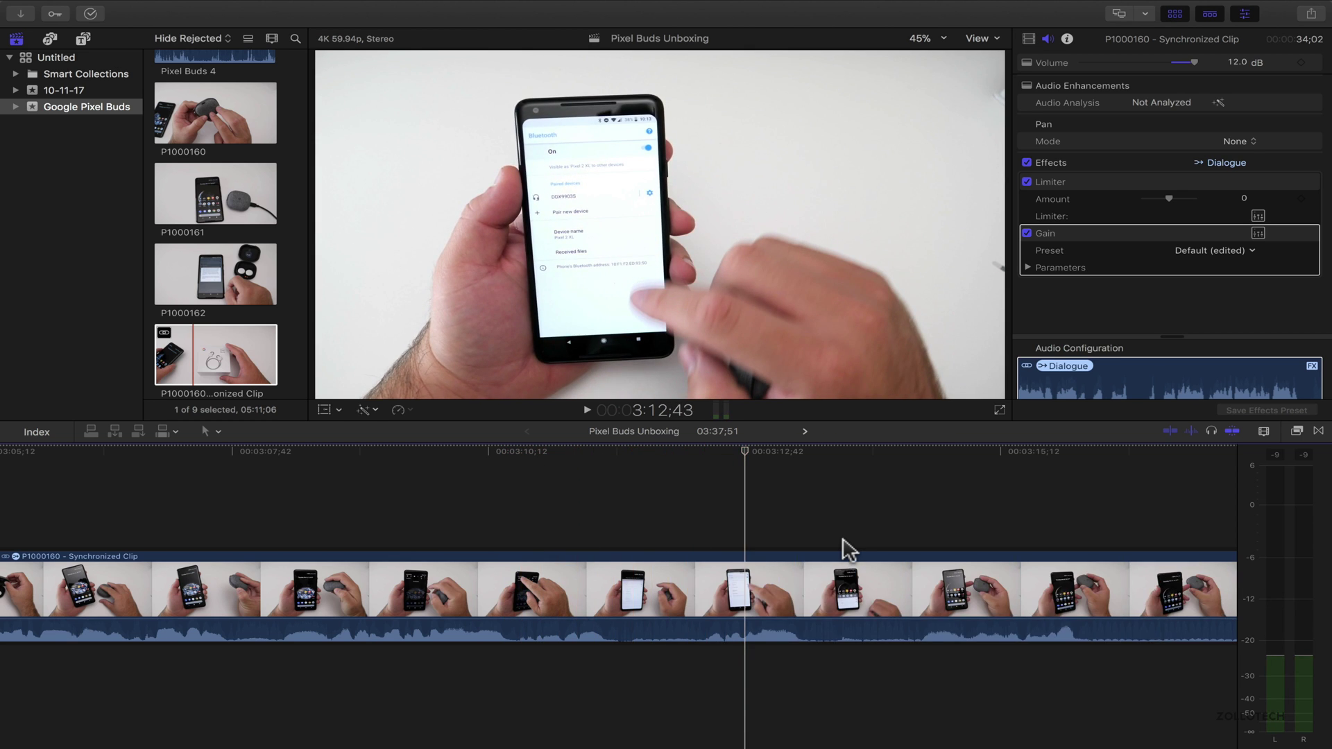
pyautogui.hscroll(-5, 848, 549)
pyautogui.hscroll(-5, 849, 550)
pyautogui.hscroll(-5, 849, 550)
pyautogui.hscroll(-5, 848, 549)
pyautogui.hscroll(-5, 848, 549)
pyautogui.hscroll(-3, 840, 550)
# - Blade the clip near 3:00, delete the unwanted section and play across the new cut
pyautogui.press('space')
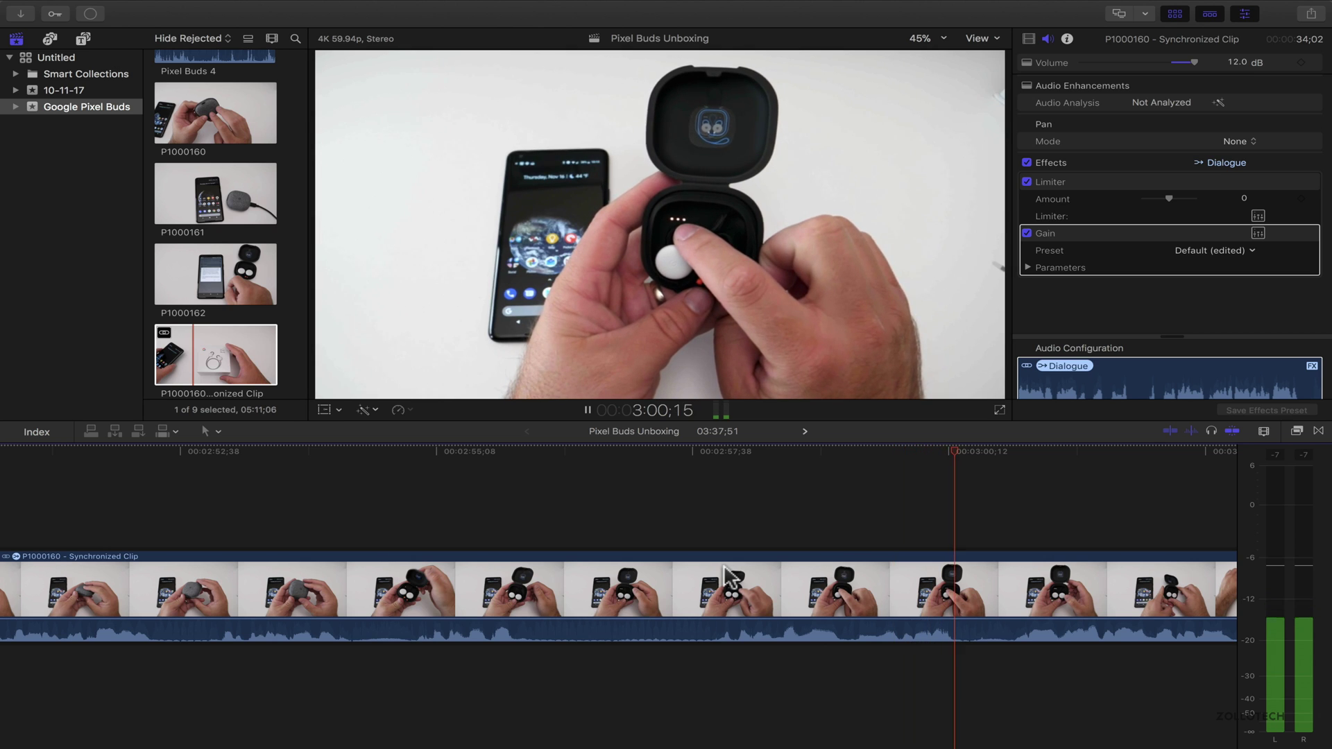
pyautogui.press('space')
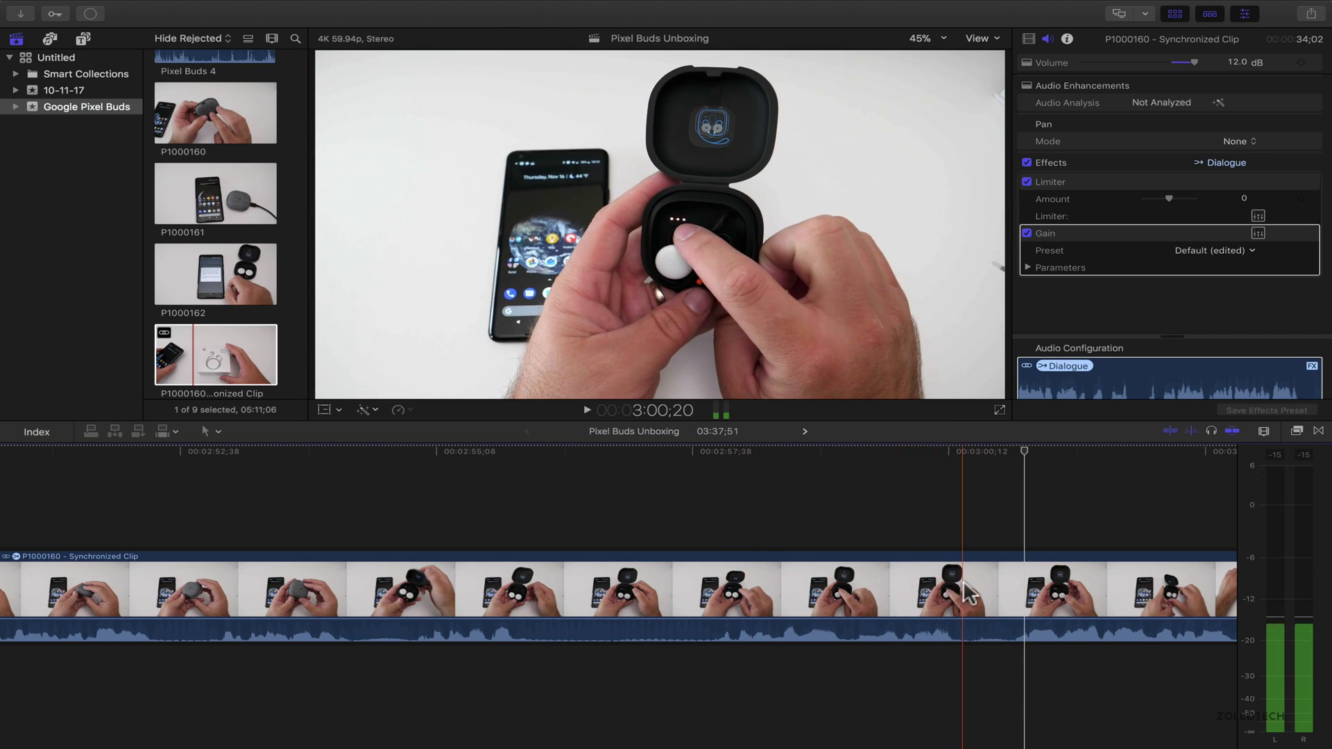
pyautogui.press('b')
pyautogui.click(962, 595)
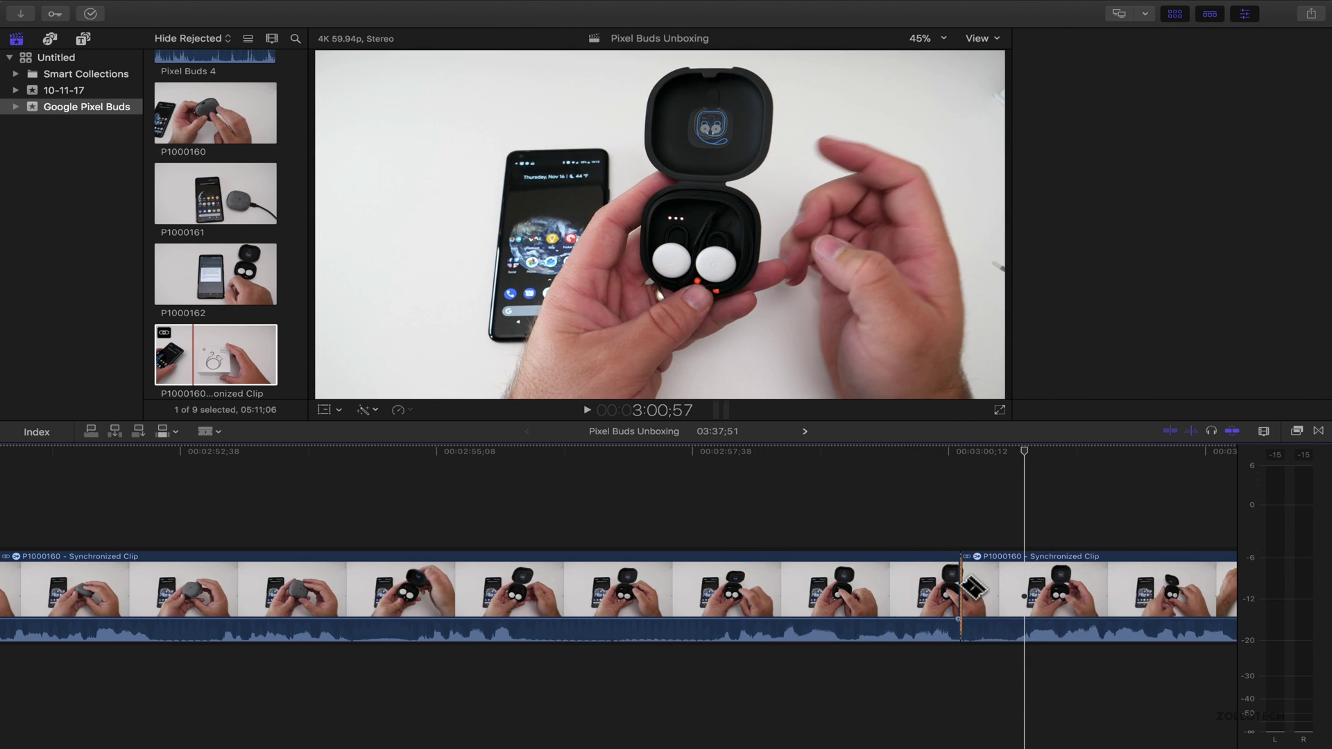
pyautogui.hscroll(5, 885, 594)
pyautogui.press('a')
pyautogui.click(699, 590)
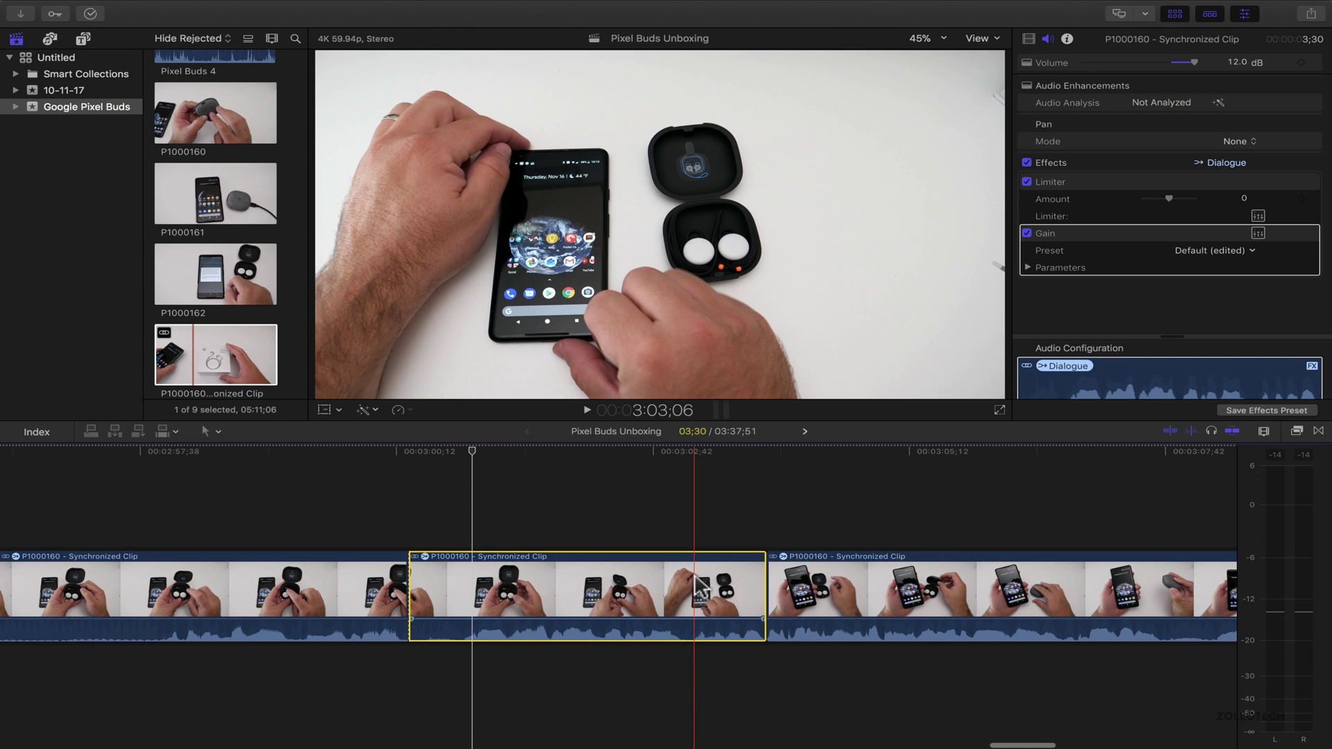
pyautogui.press('Delete')
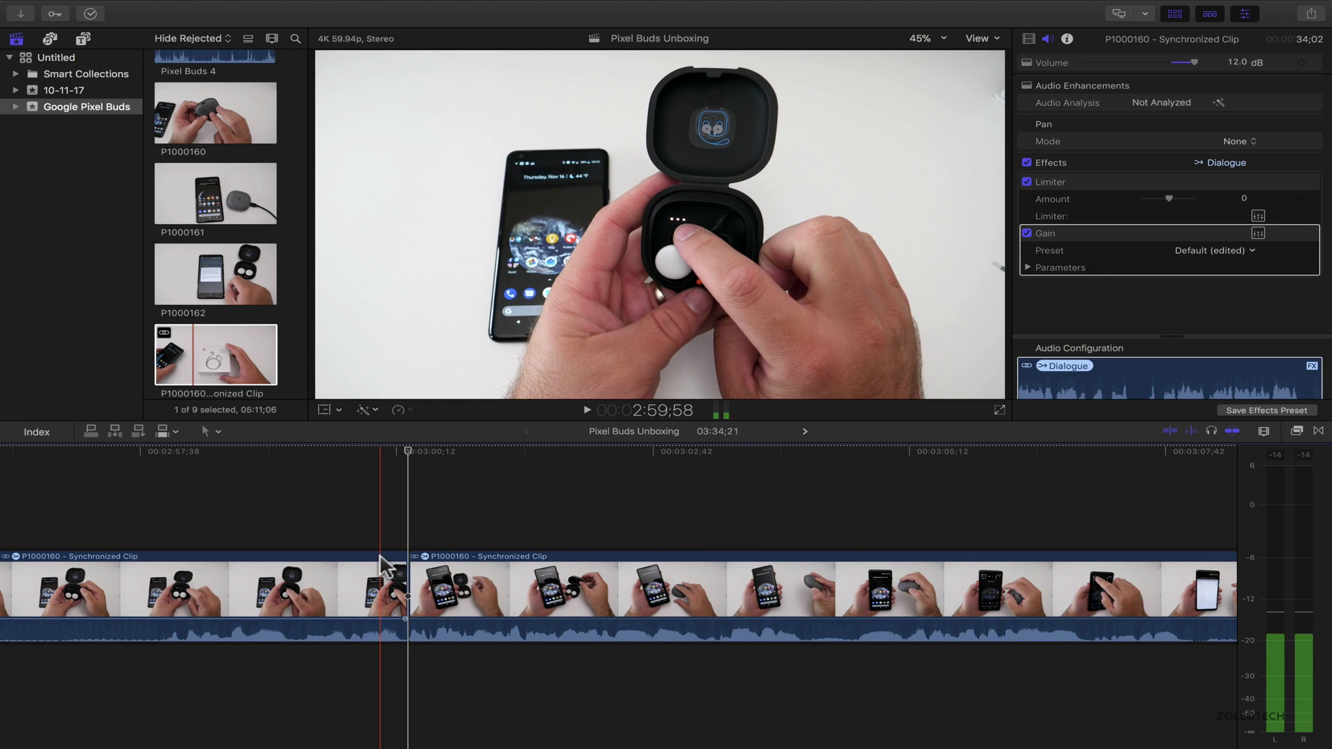
pyautogui.press('space')
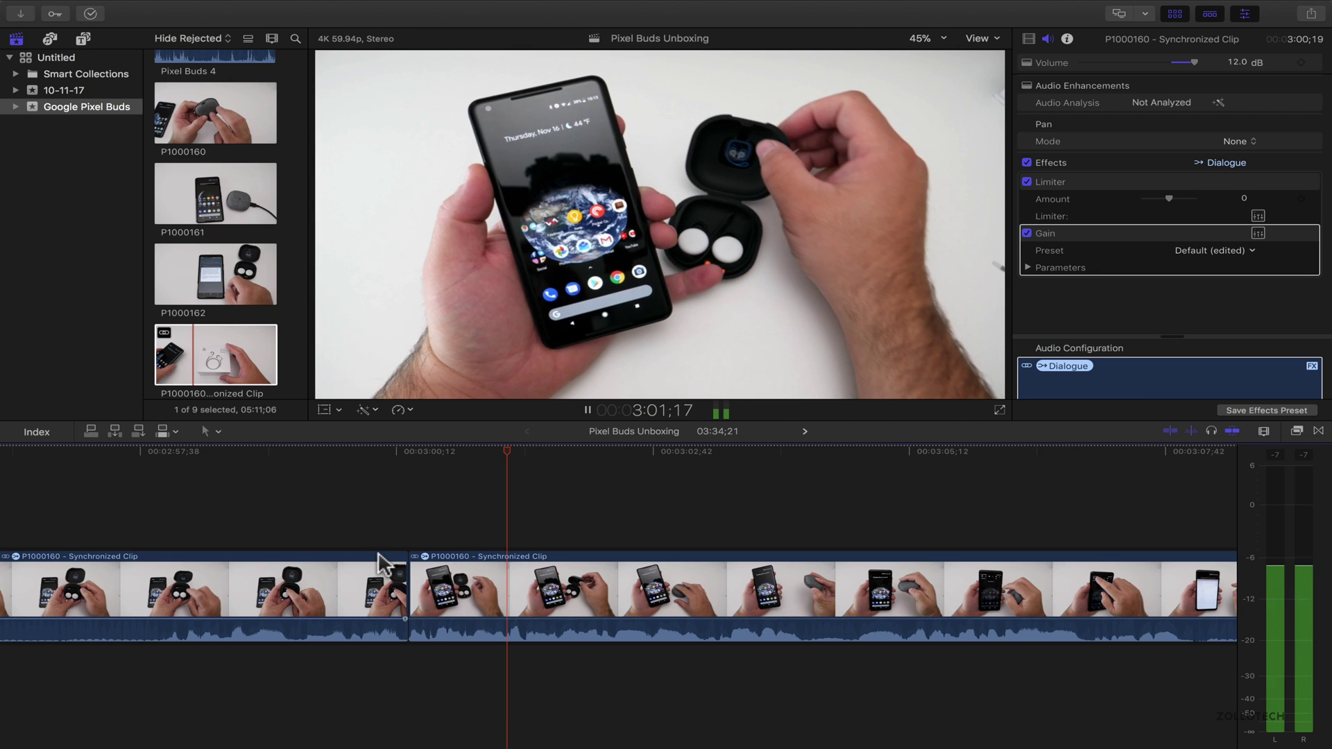
# - Tighten the new edit point by dragging and nudging it, leaving the project at 03:34;16
pyautogui.click(401, 583)
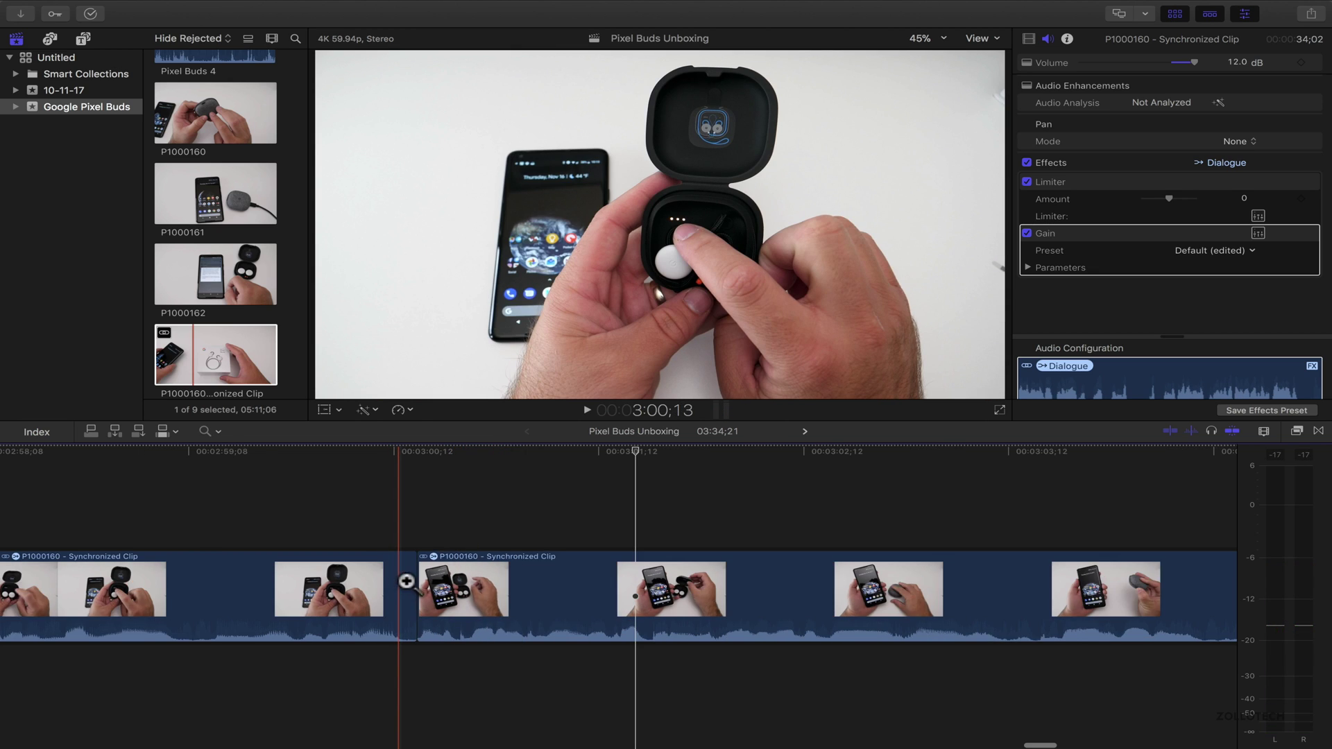
pyautogui.press('l')
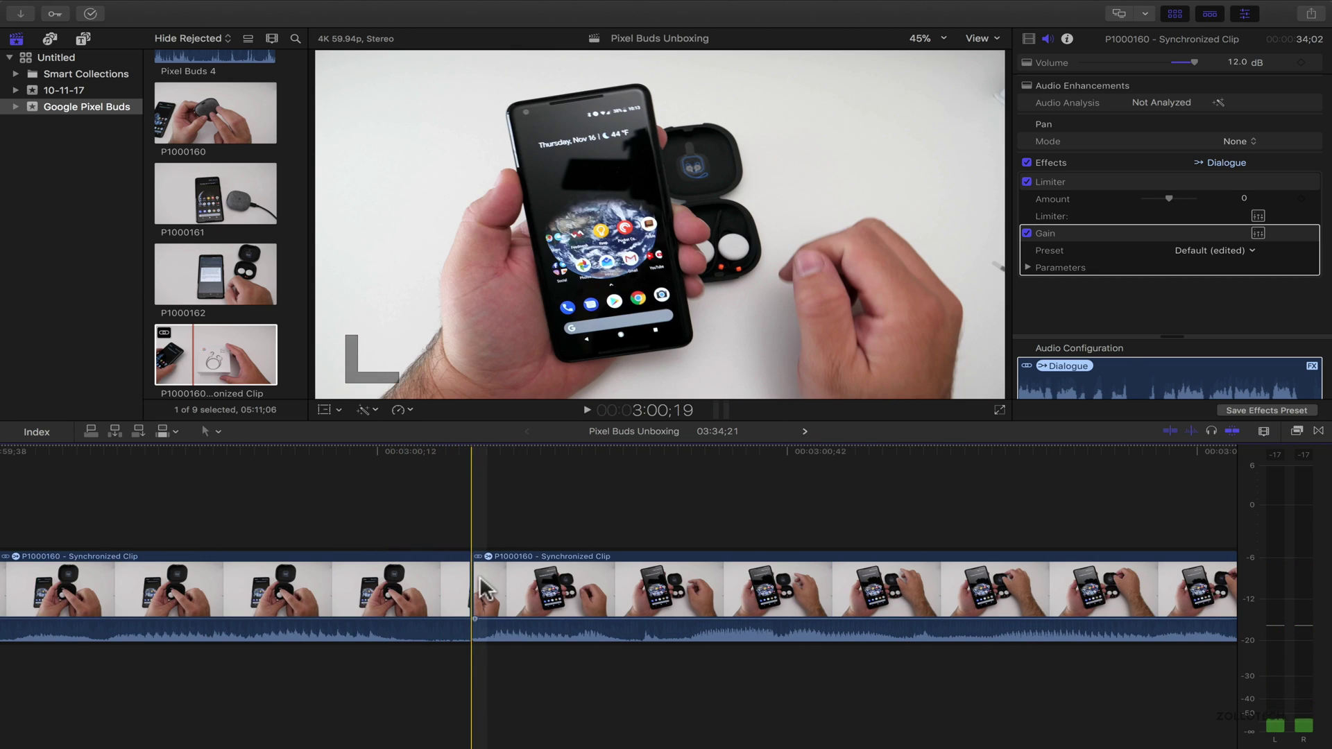
pyautogui.moveTo(480, 583)
pyautogui.mouseDown()
pyautogui.moveTo(493, 599)
pyautogui.moveTo(399, 598)
pyautogui.mouseUp()
pyautogui.press('l')
pyautogui.press('space')
pyautogui.press('space')
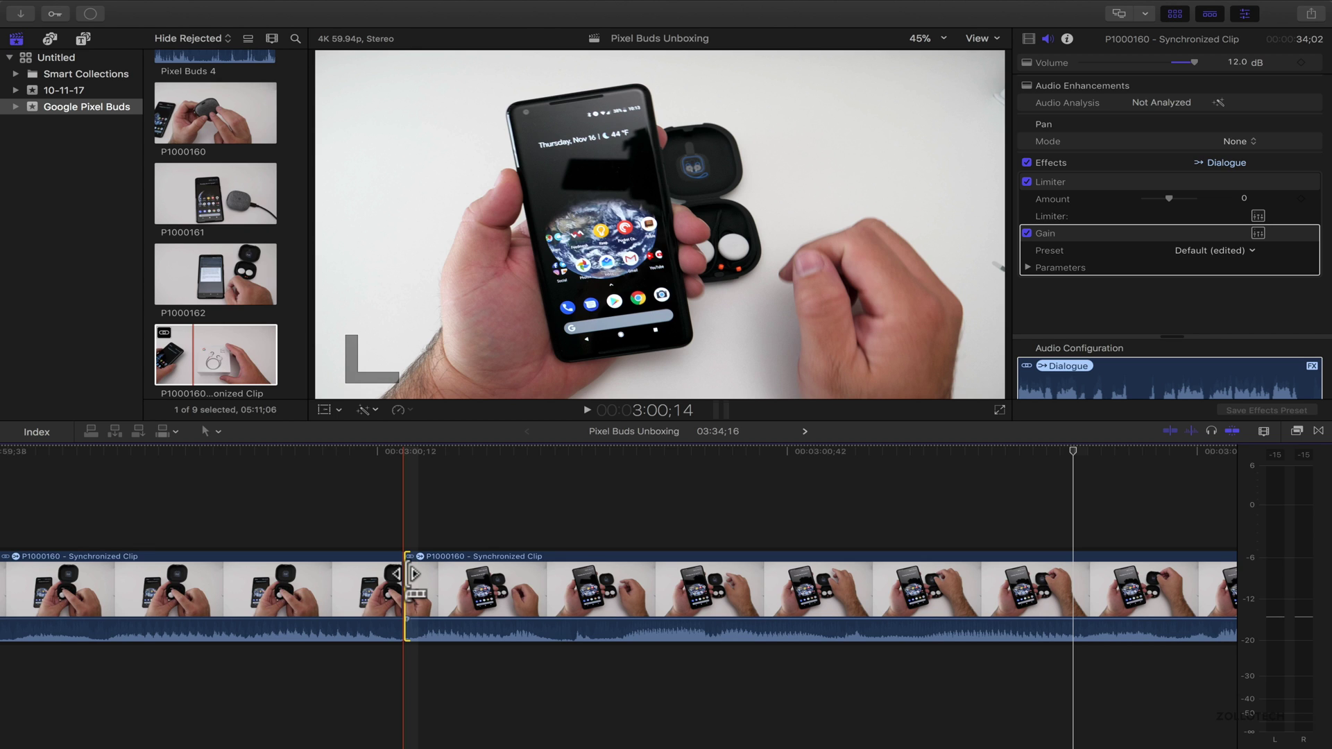
# - Trim the edit point slightly later and play on through the rest of the P1000160 clip
pyautogui.moveTo(413, 573)
pyautogui.mouseDown()
pyautogui.moveTo(815, 585)
pyautogui.moveTo(414, 586)
pyautogui.mouseUp()
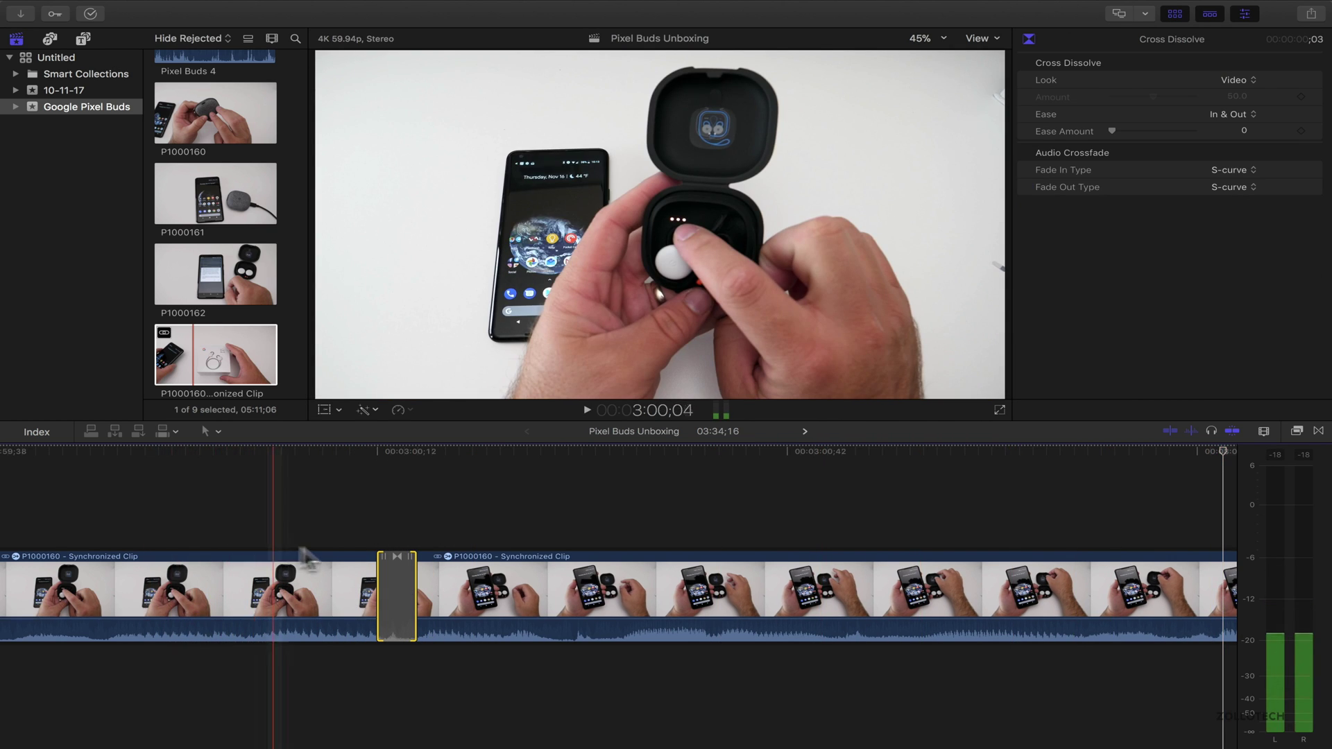
pyautogui.press('space')
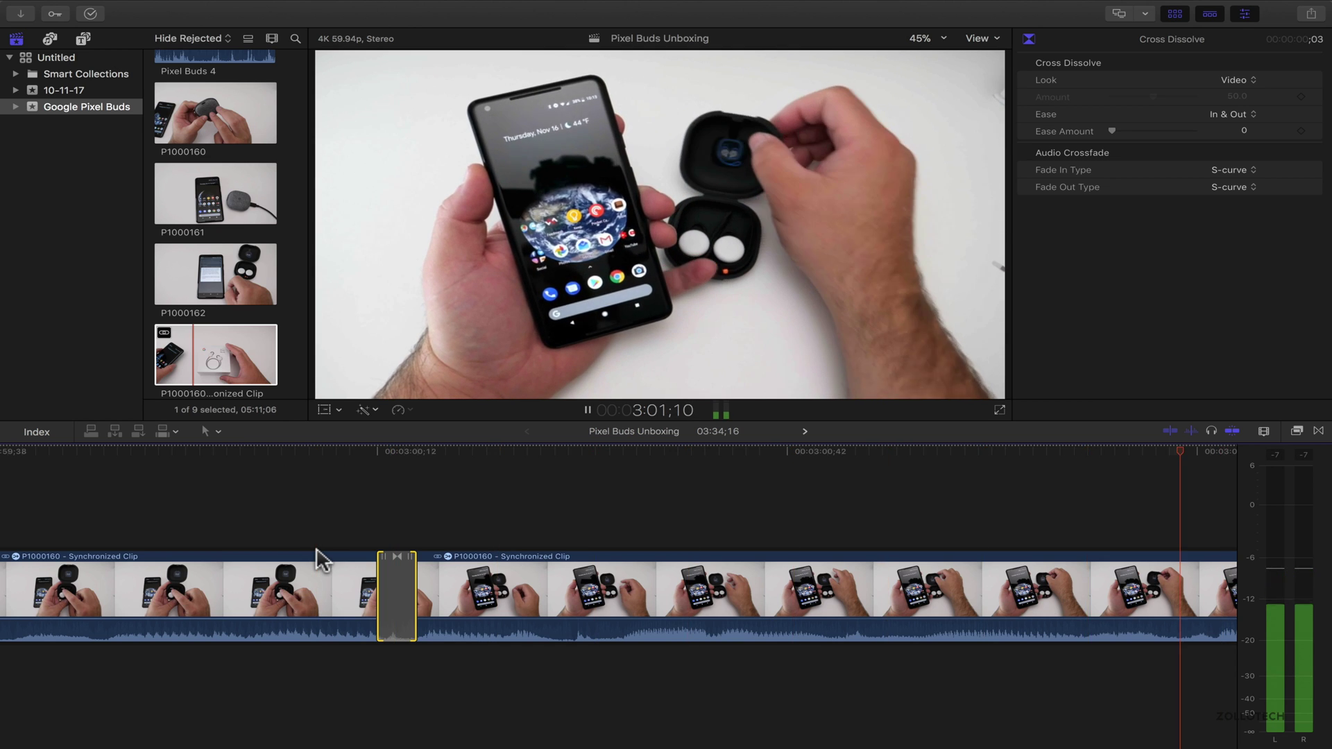
pyautogui.press('super+minus')
pyautogui.press('super+minus')
pyautogui.press('super+minus')
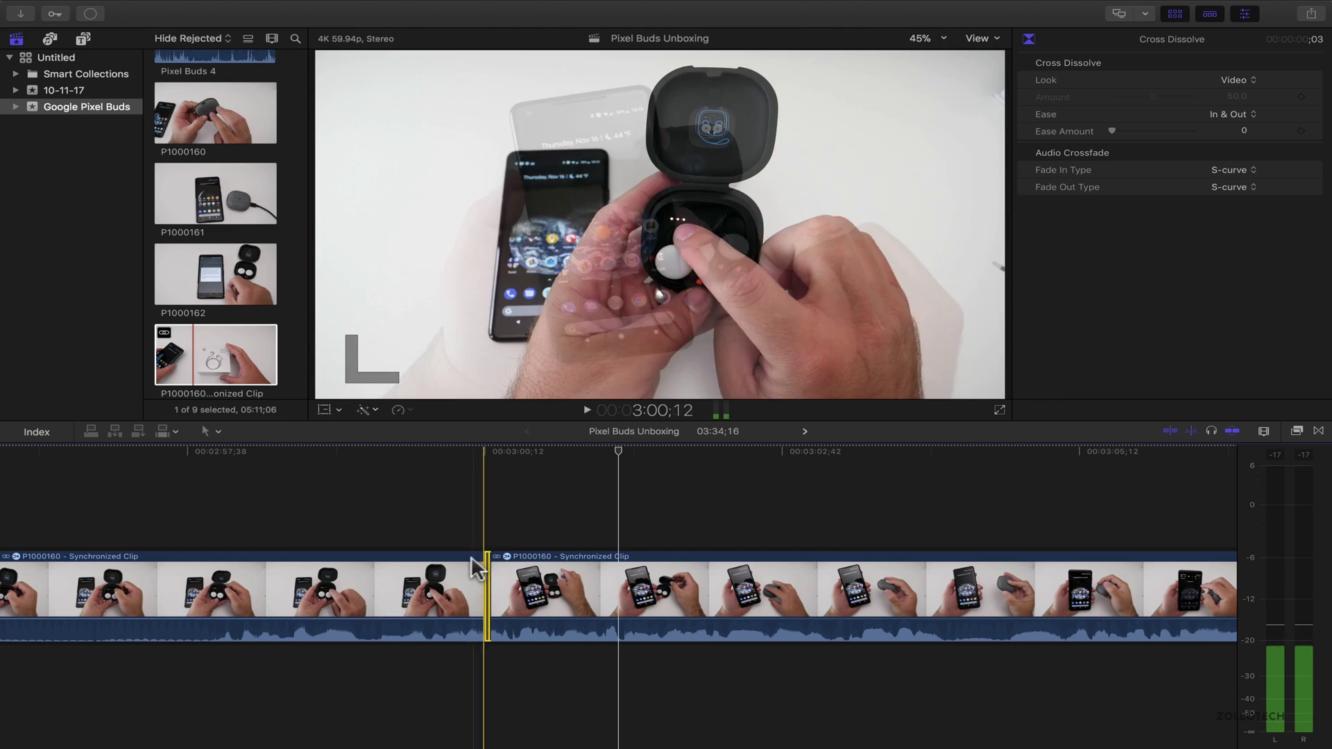
pyautogui.press('space')
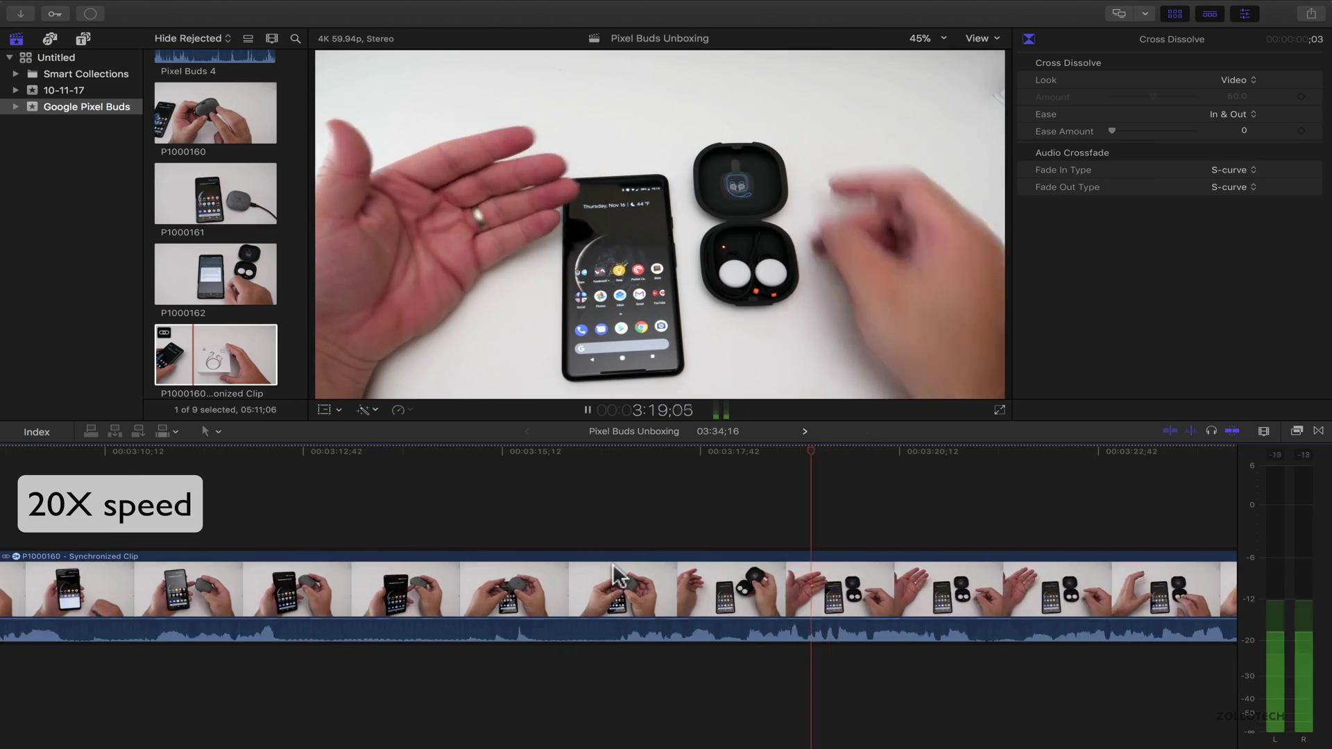
pyautogui.press('space')
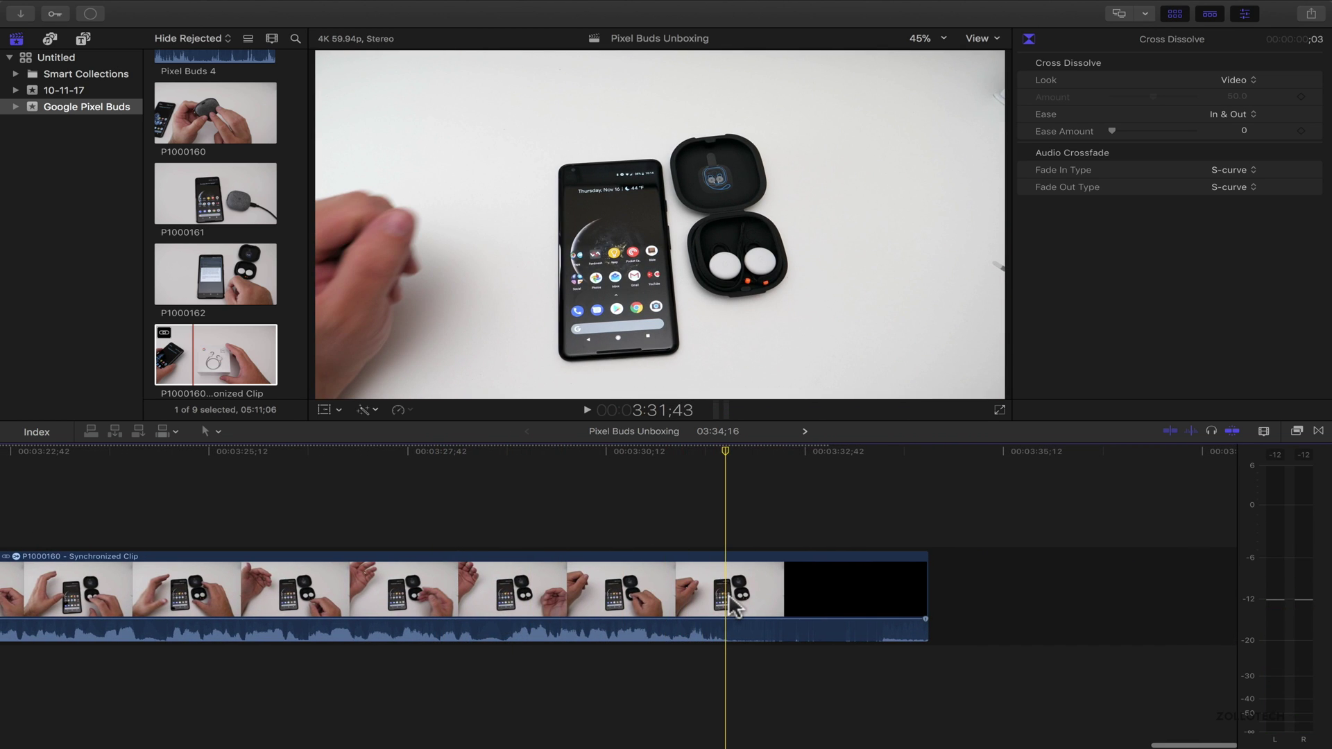
# - Blade where the black tail begins and delete it, leaving the project at 03:31;43
pyautogui.press('super+b')
pyautogui.click(832, 603)
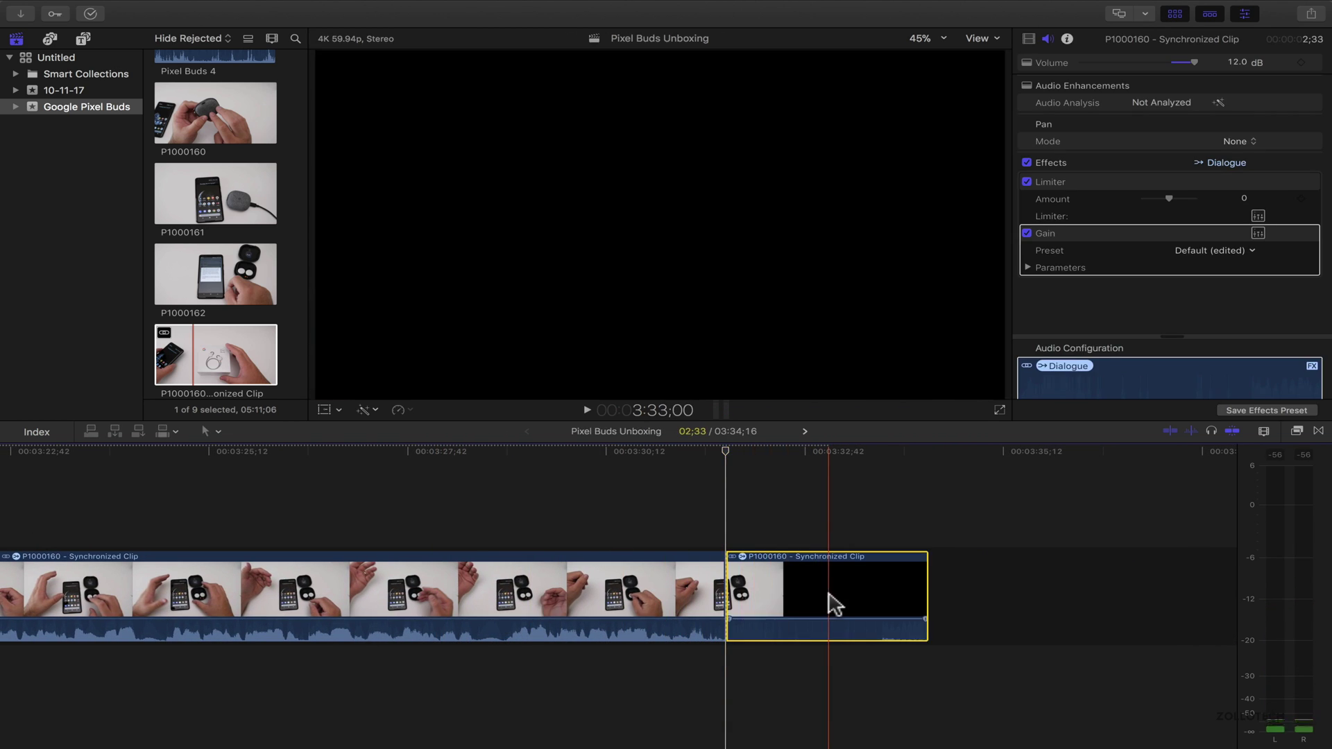
pyautogui.press('Delete')
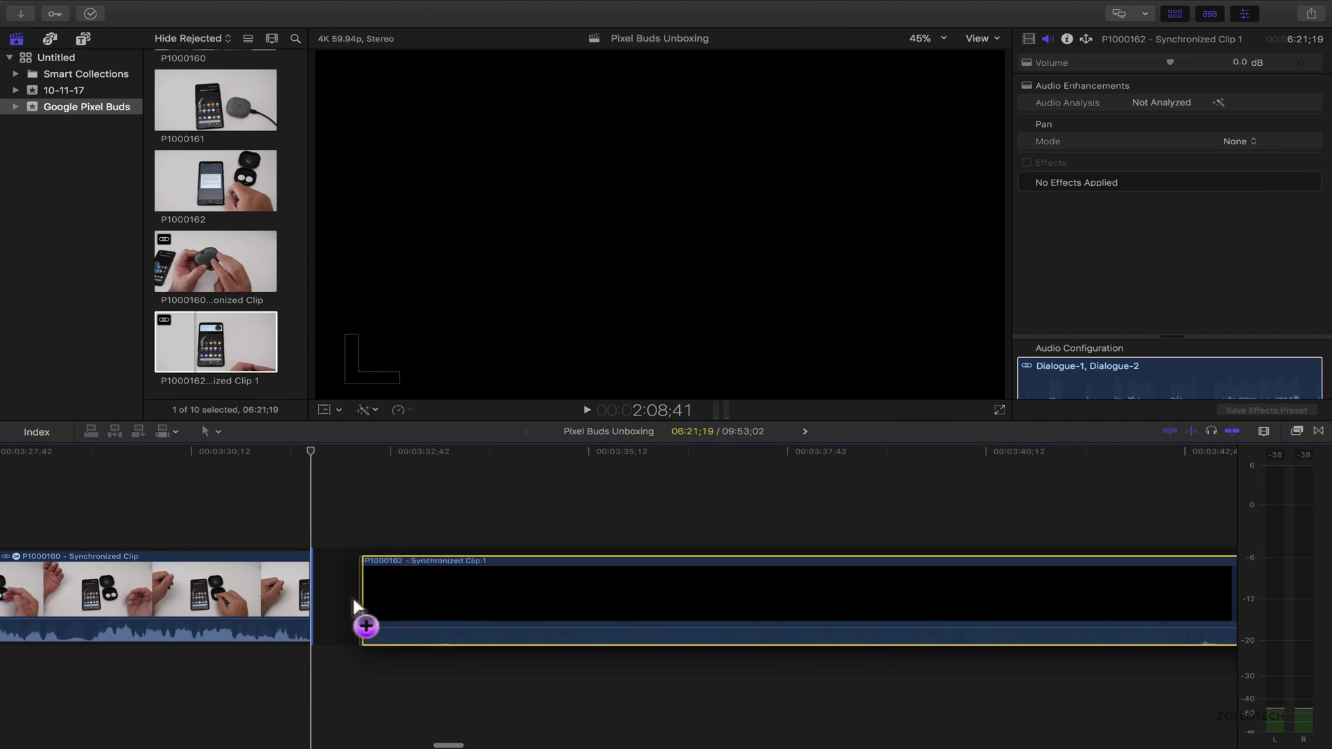
# - Drag P1000162 Synchronized Clip 1 to the timeline's end and select the earlier P1000160 clip
pyautogui.moveTo(193, 338); pyautogui.dragTo(354, 598)
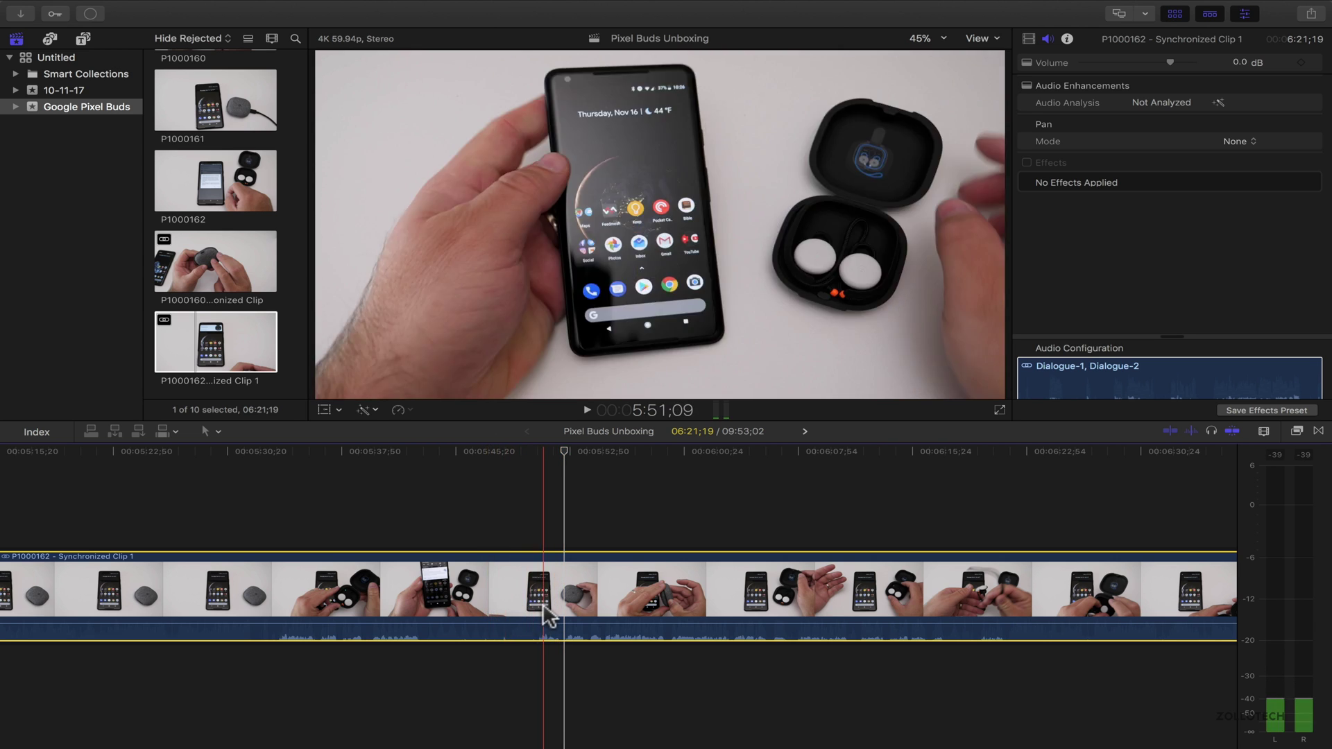
pyautogui.hscroll(-5, 541, 612)
pyautogui.hscroll(-5, 532, 601)
pyautogui.hscroll(-5, 532, 612)
pyautogui.hscroll(-5, 531, 610)
pyautogui.click(602, 592)
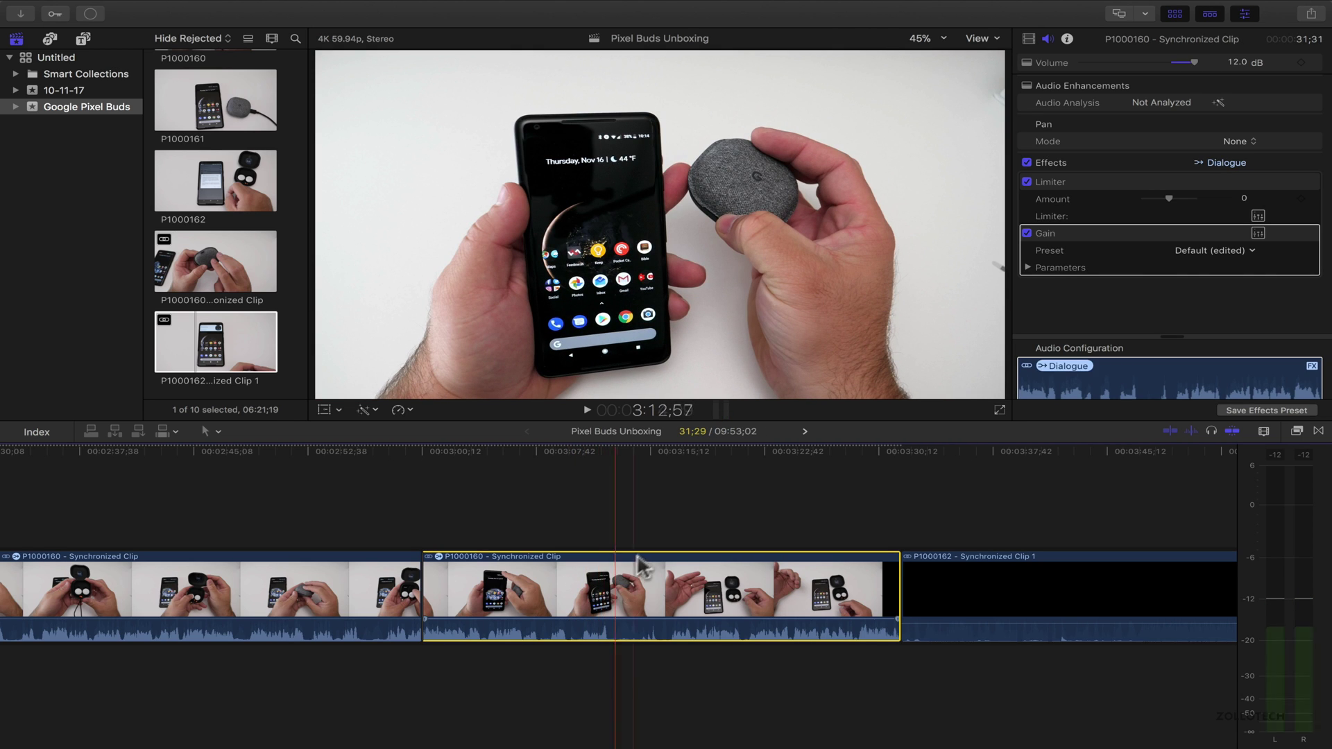
pyautogui.hscroll(3, 901, 559)
pyautogui.hscroll(4, 904, 520)
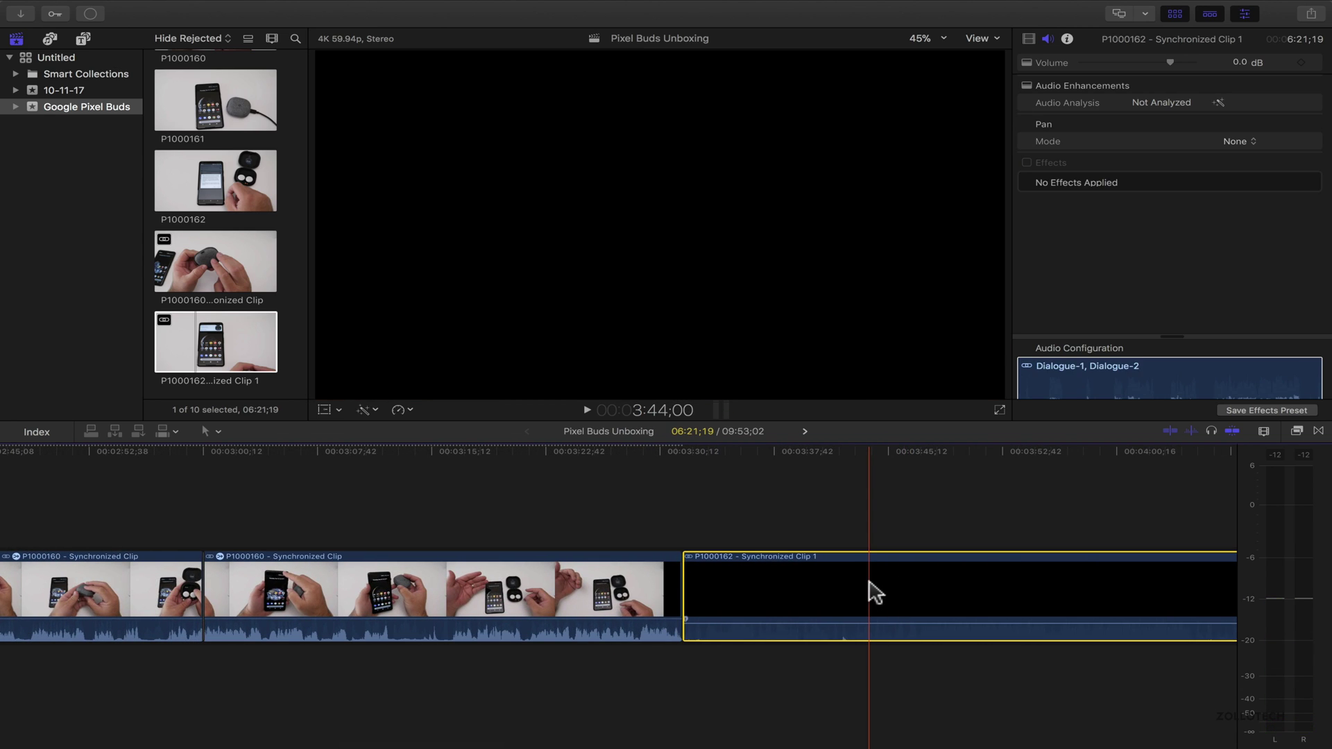
# - Paste the Limiter and Gain effects and 12 dB volume onto the P1000162 clip via Paste Attributes
pyautogui.press('super+shift+v')
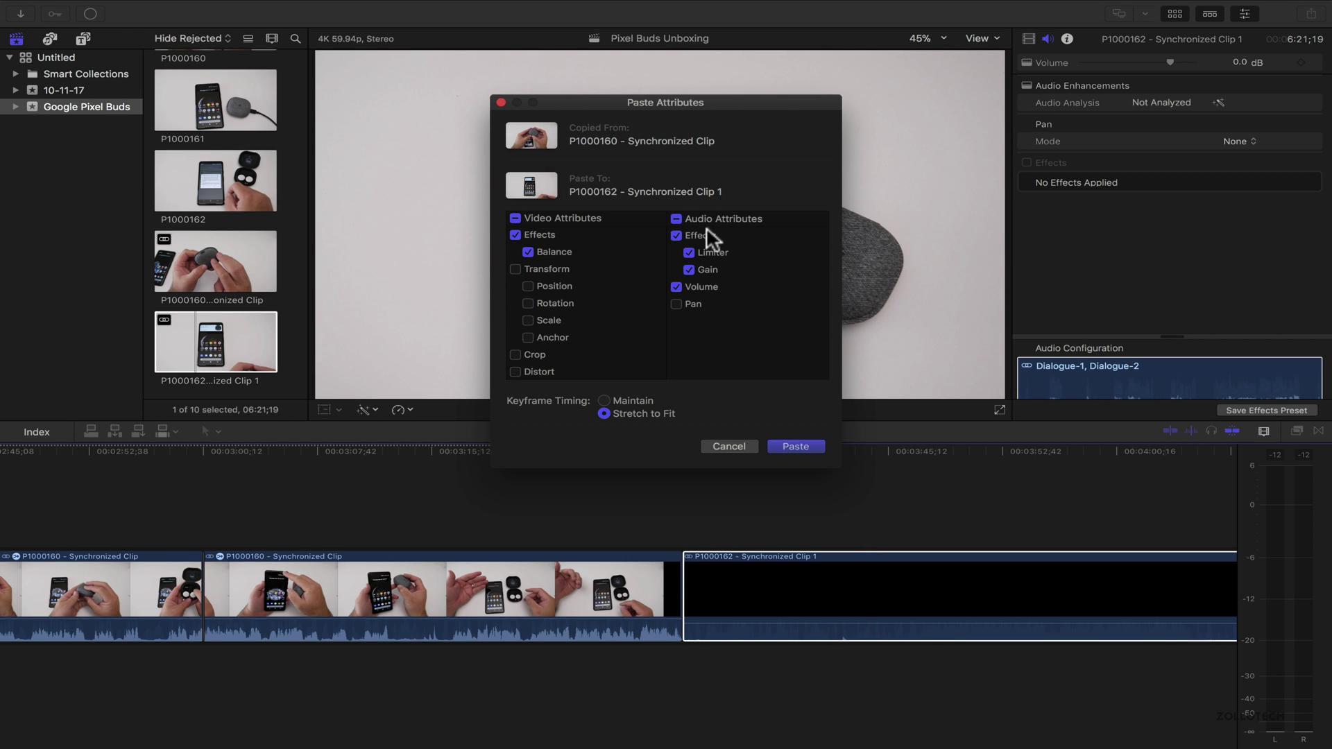
pyautogui.click(796, 446)
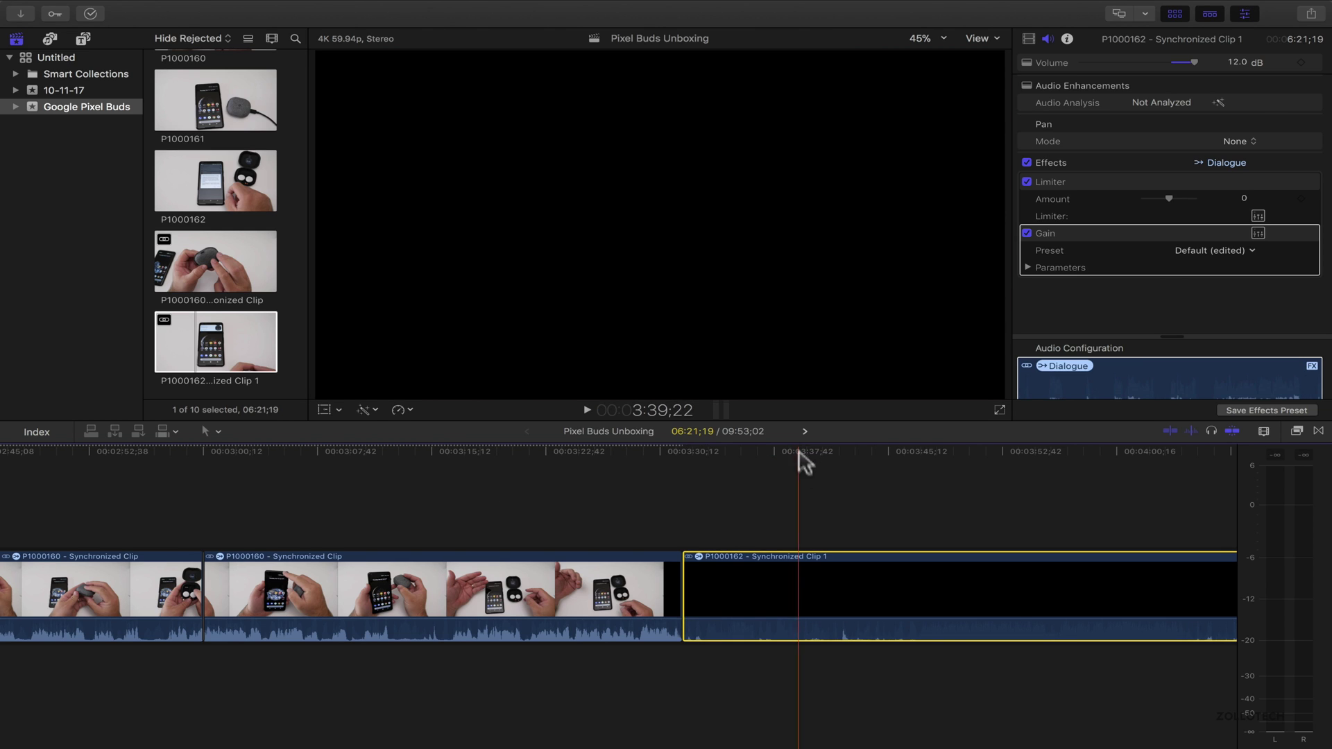
pyautogui.hscroll(5, 797, 510)
pyautogui.hscroll(5, 796, 509)
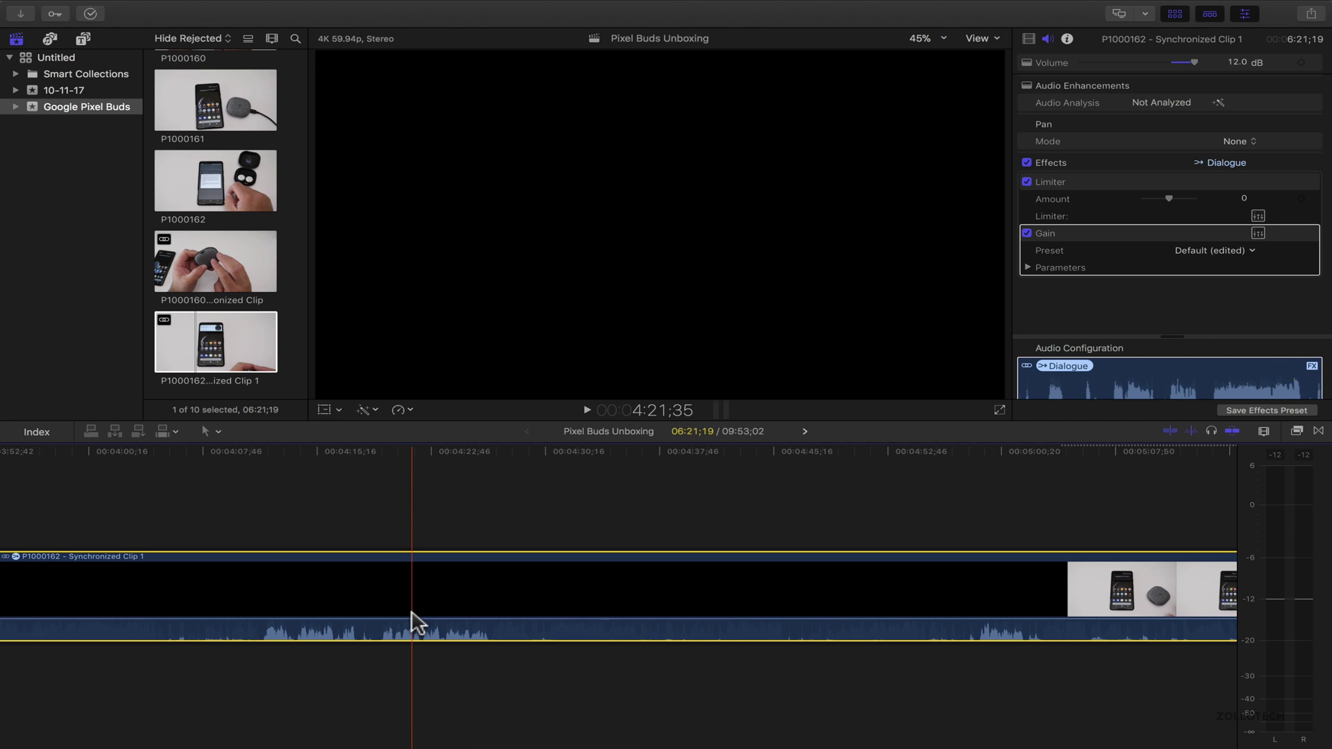
pyautogui.hscroll(5, 413, 623)
pyautogui.hscroll(5, 412, 623)
pyautogui.hscroll(5, 413, 623)
pyautogui.hscroll(3, 412, 622)
pyautogui.hscroll(1, 412, 622)
pyautogui.hscroll(1, 412, 623)
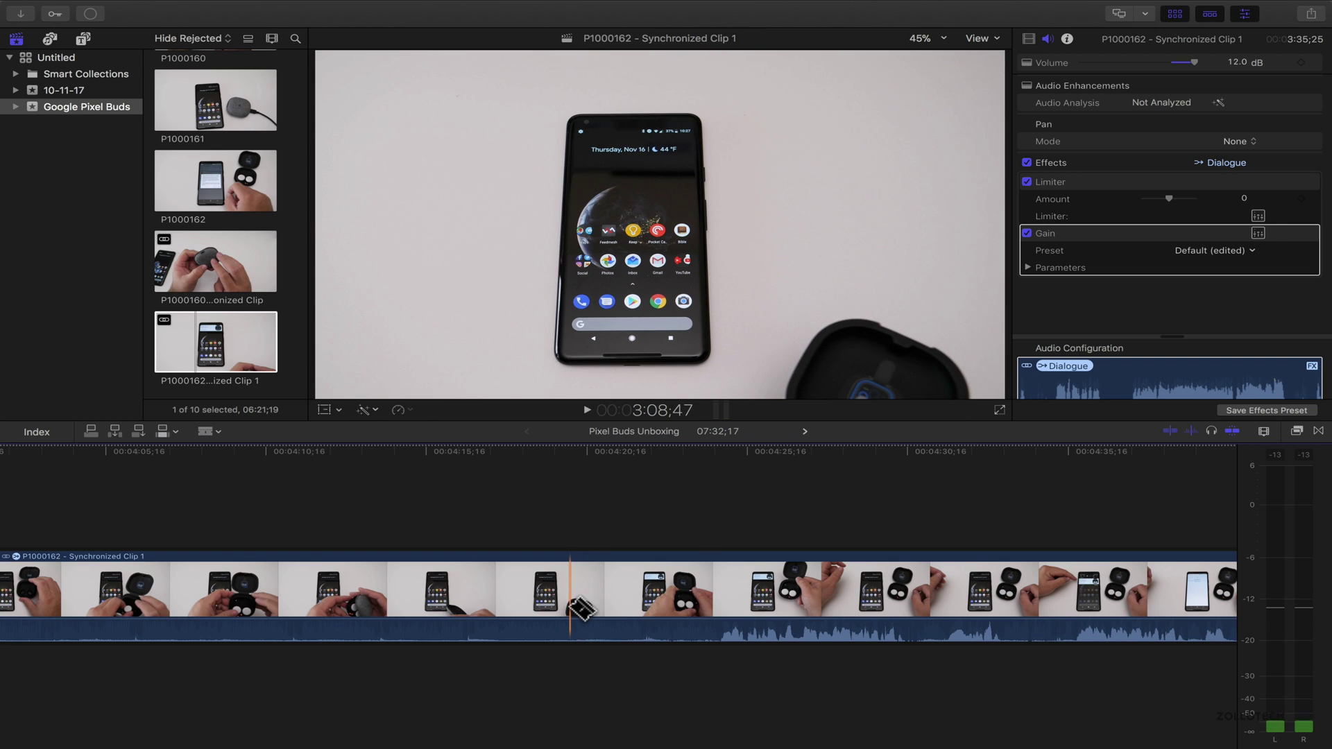
# - Trim the P1000162 clip start, add a Cross Dissolve (Command-T), shorten it and play it back
pyautogui.moveTo(573, 609); pyautogui.dragTo(611, 563)
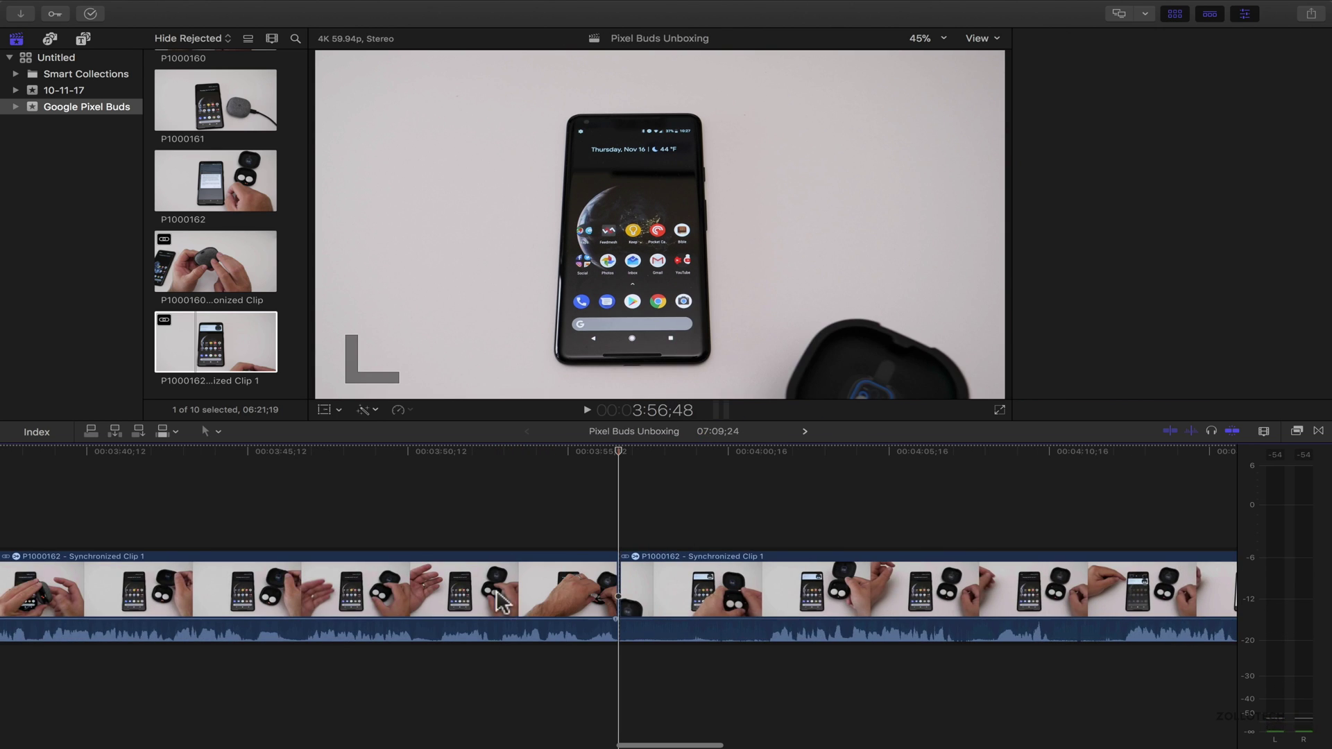
pyautogui.press('super+t')
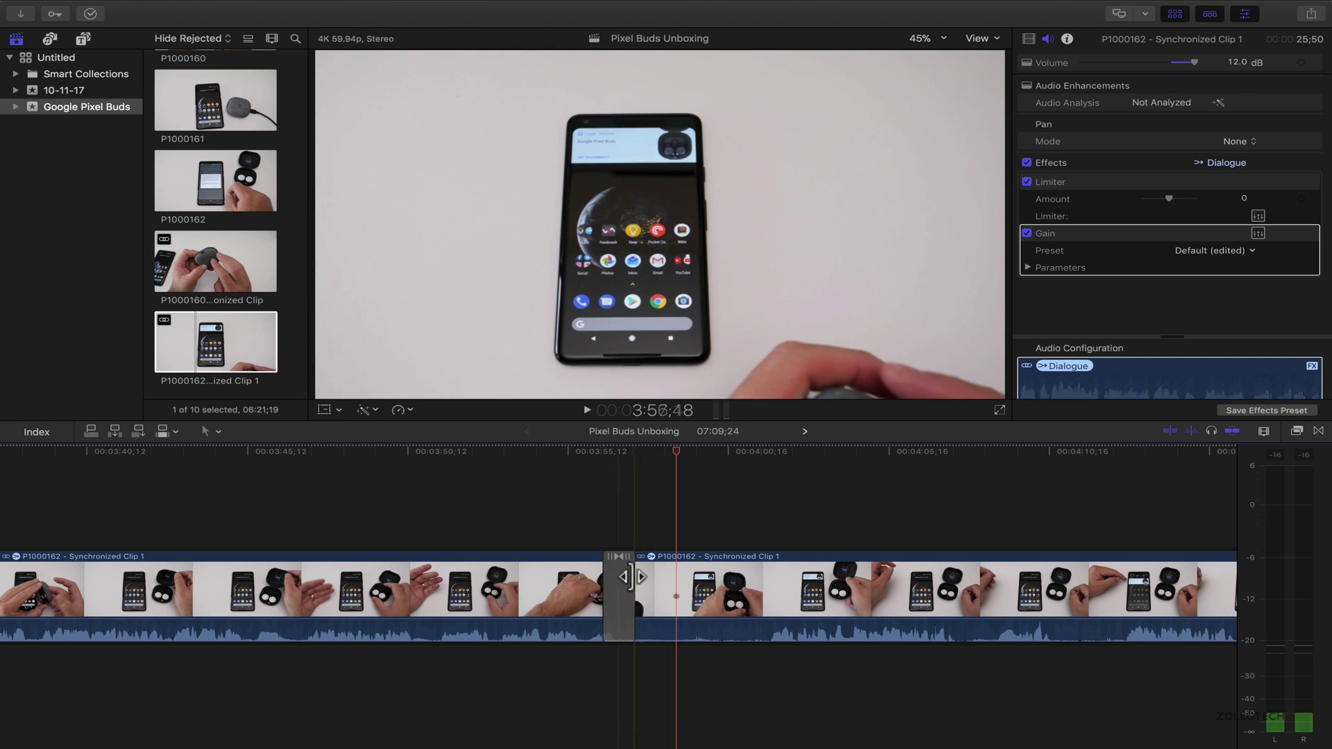
pyautogui.moveTo(625, 577); pyautogui.dragTo(590, 549)
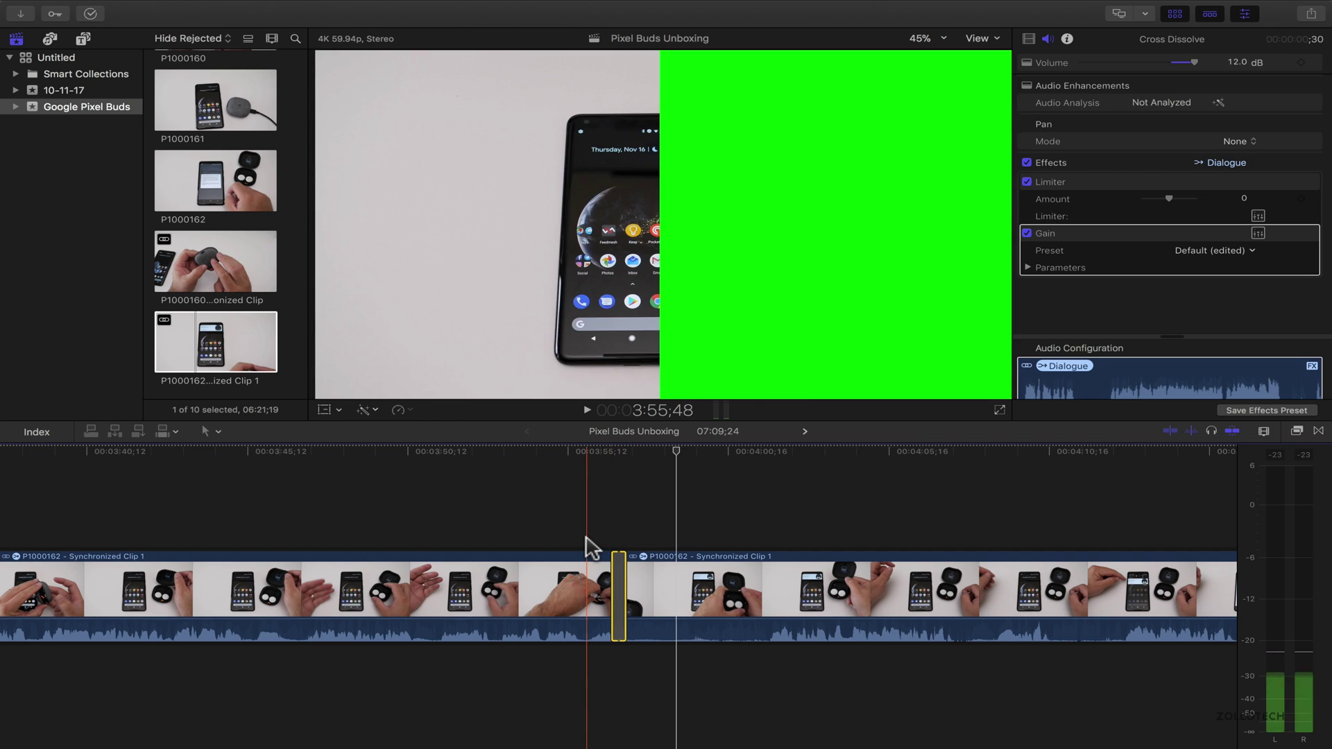
pyautogui.press('space')
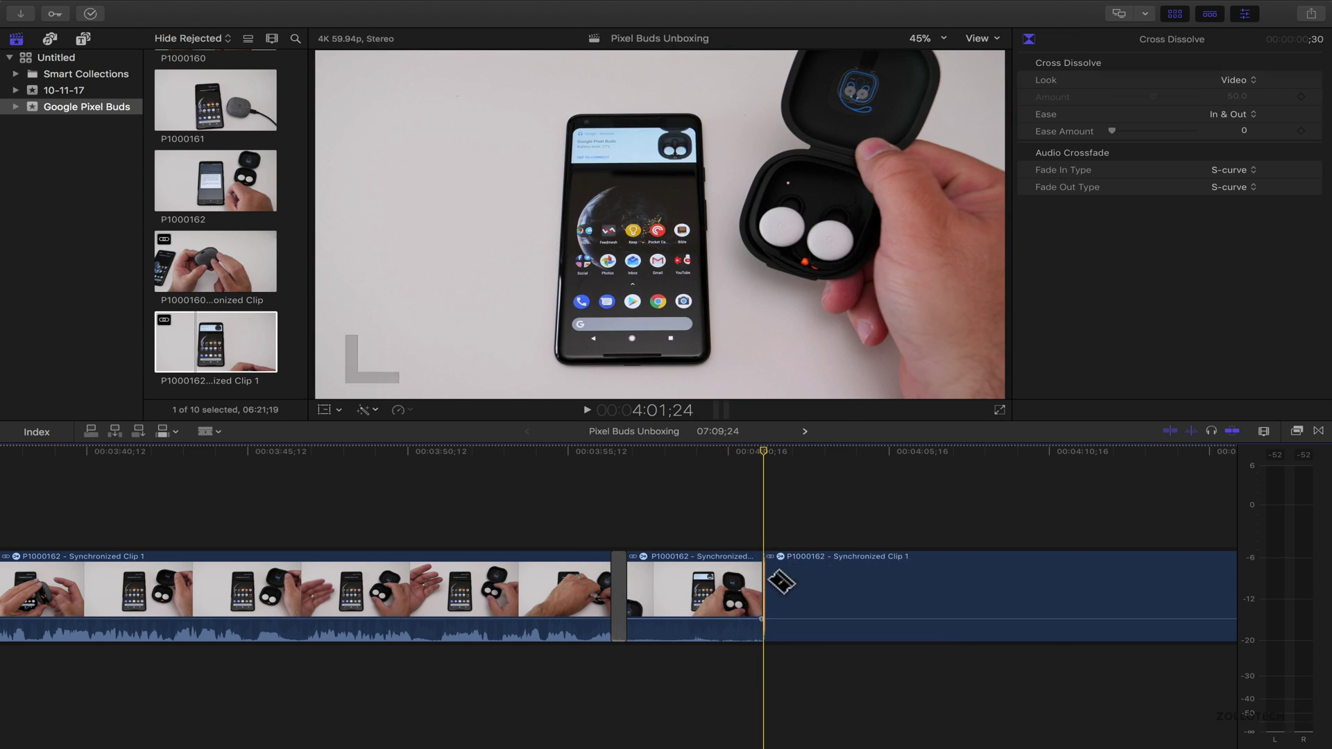
# - Try a start trim, undo it, nudge the edit point and ripple-delete the short middle piece
pyautogui.click(729, 586)
pyautogui.hotkey('alt', '[')
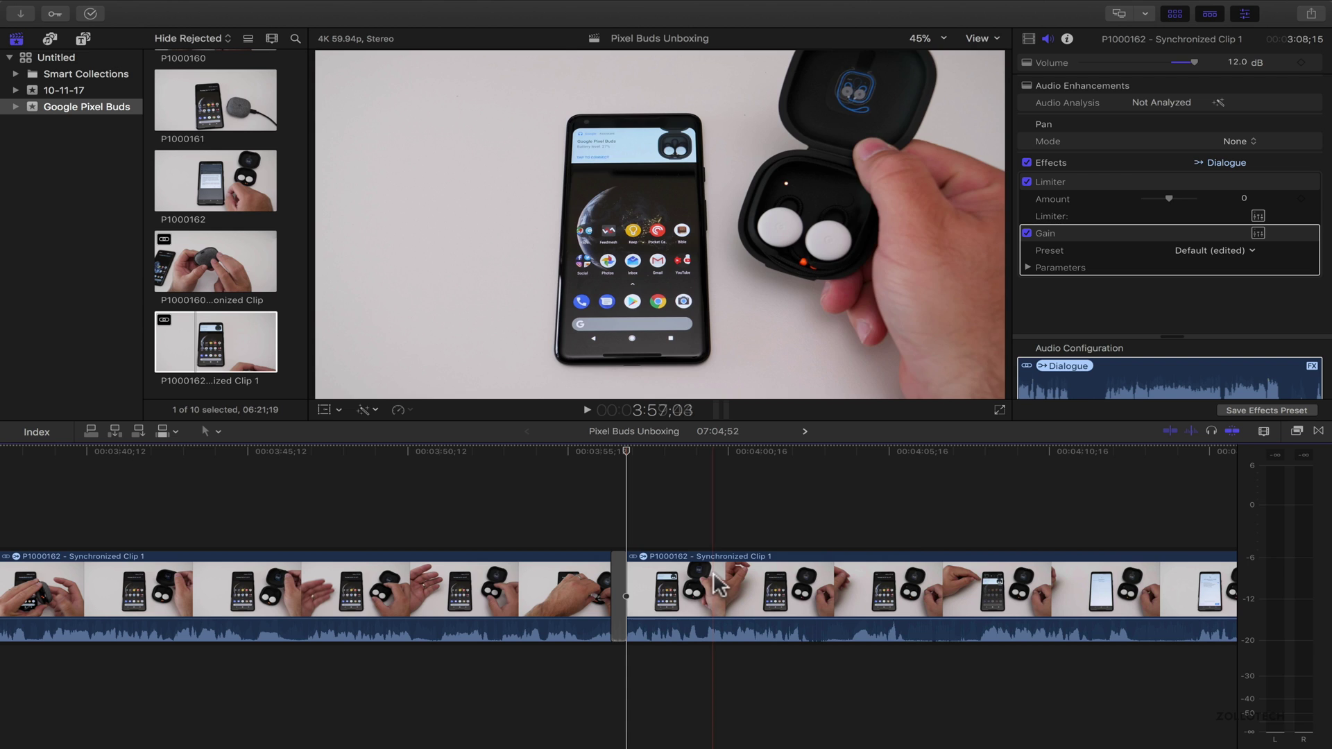
pyautogui.press('space')
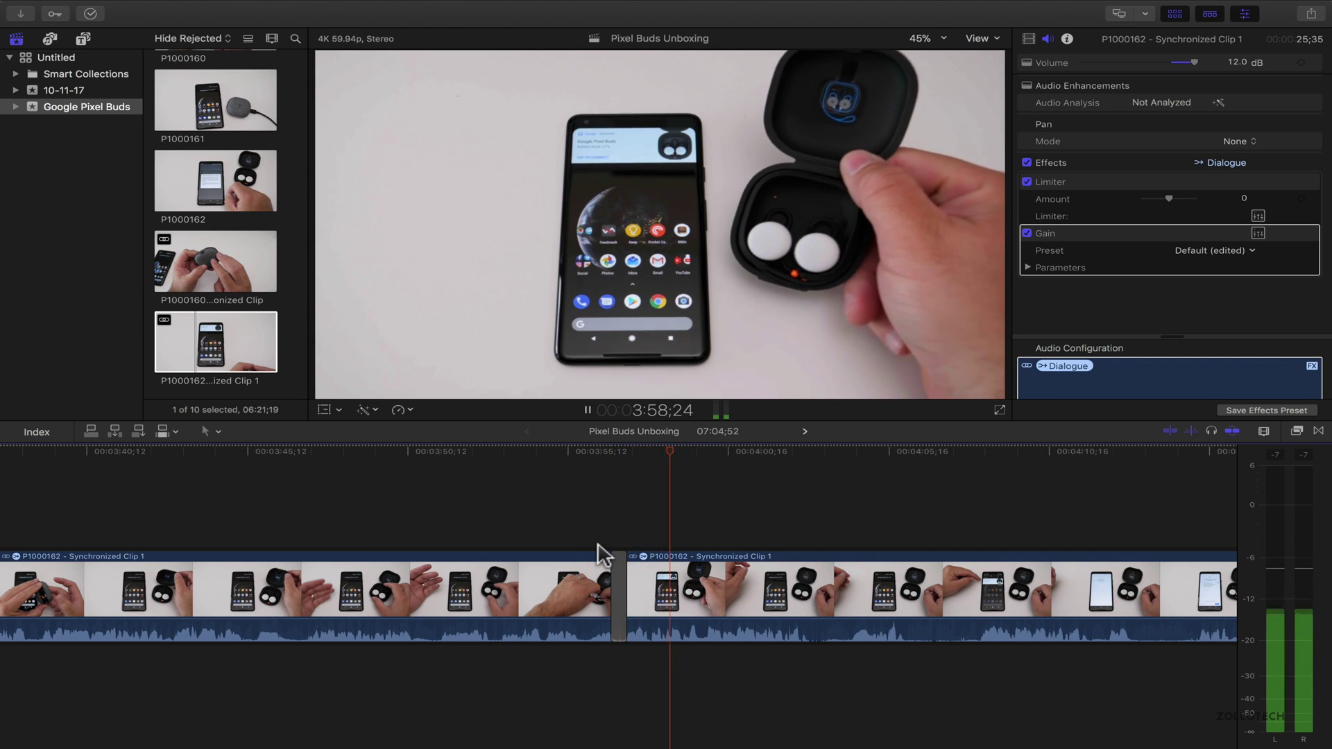
pyautogui.hotkey('ctrl', 'z')
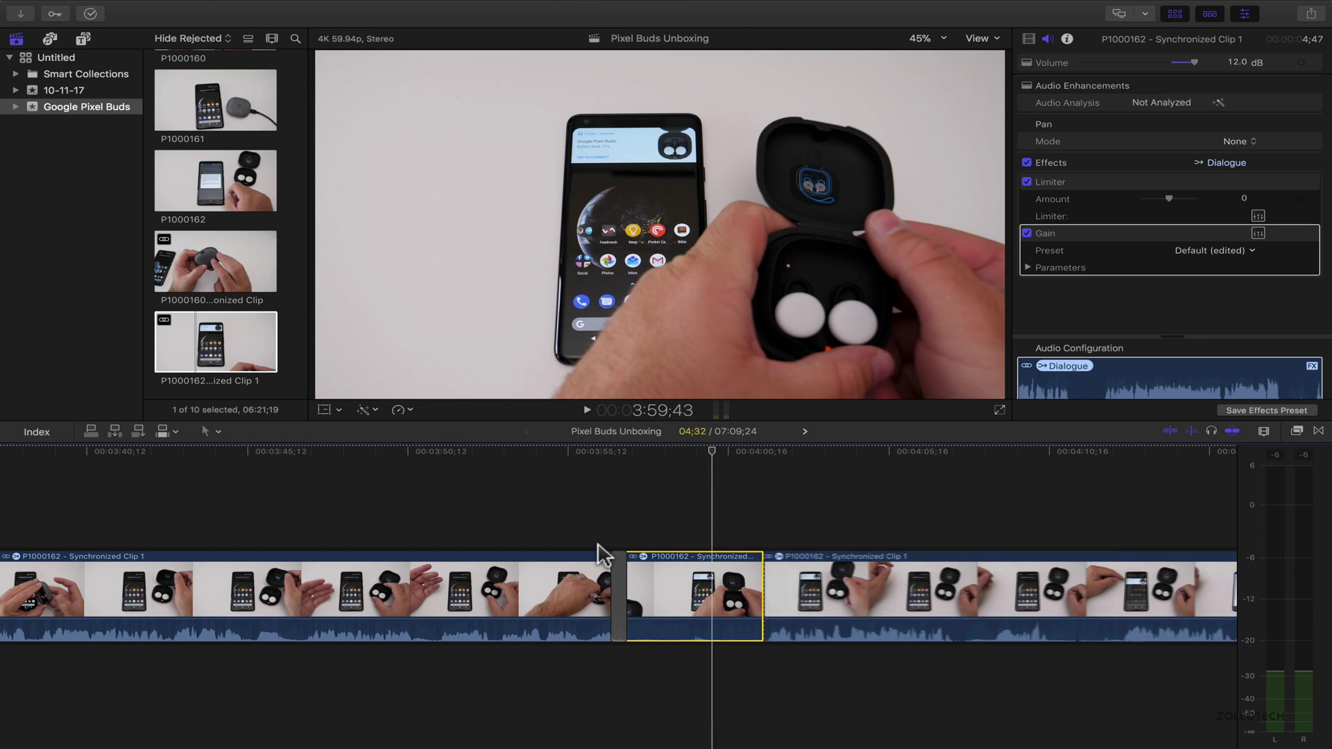
pyautogui.moveTo(763, 592); pyautogui.dragTo(770, 589)
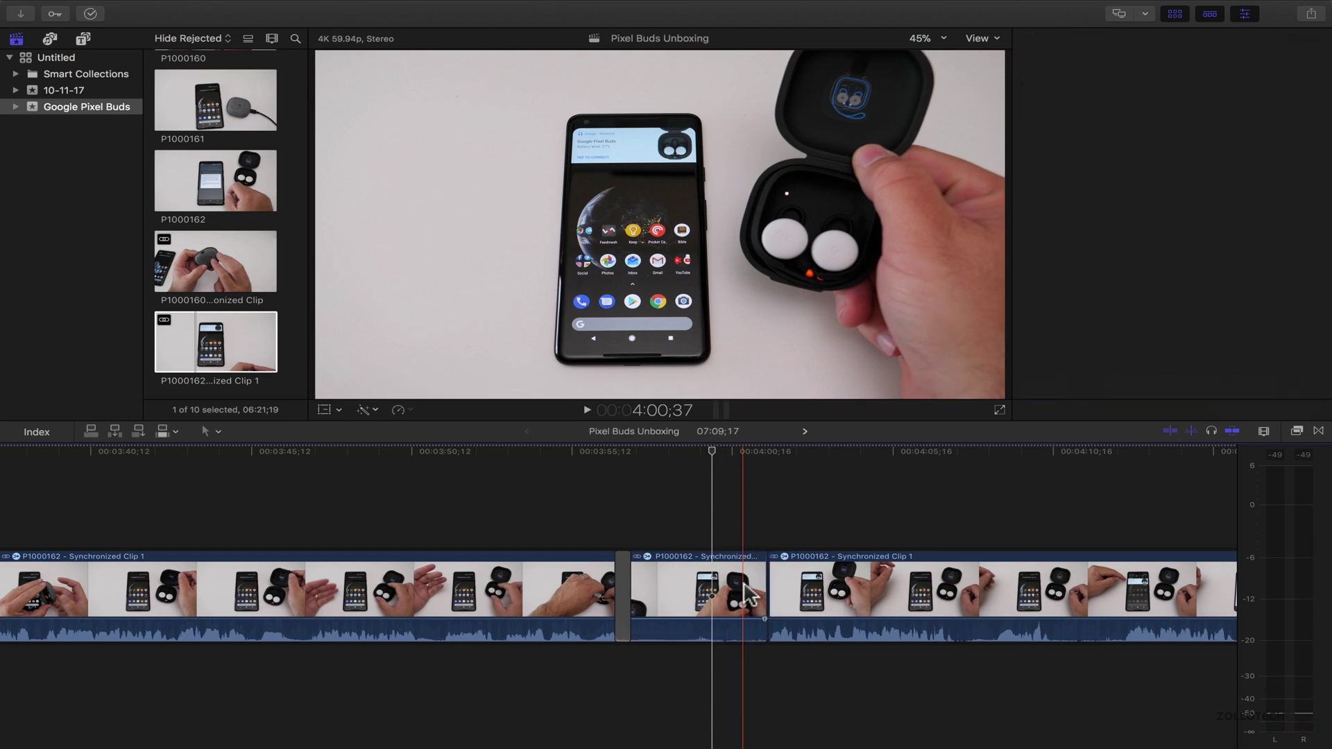
pyautogui.click(672, 589)
pyautogui.press('Delete')
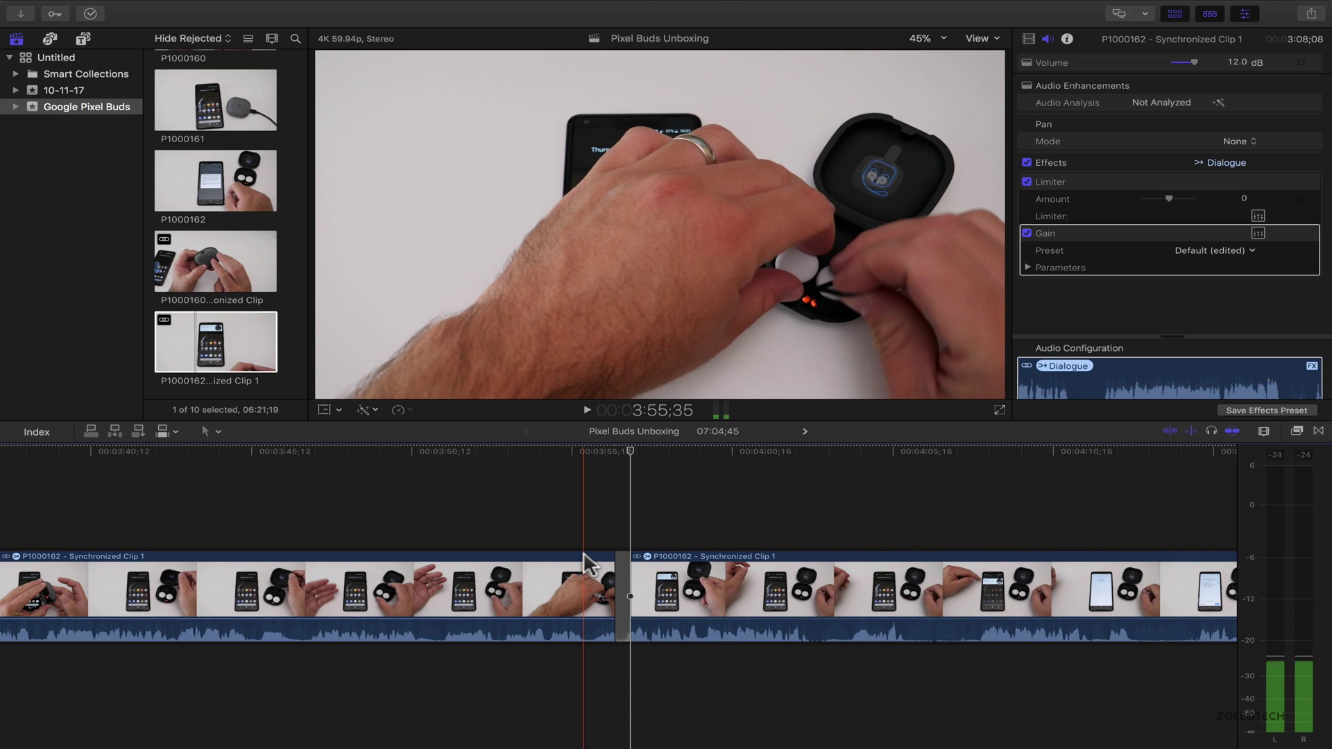
pyautogui.press('space')
# - Blade on the phone scene near 4:05, delete the short piece and trim the next clip's start
pyautogui.click(906, 578)
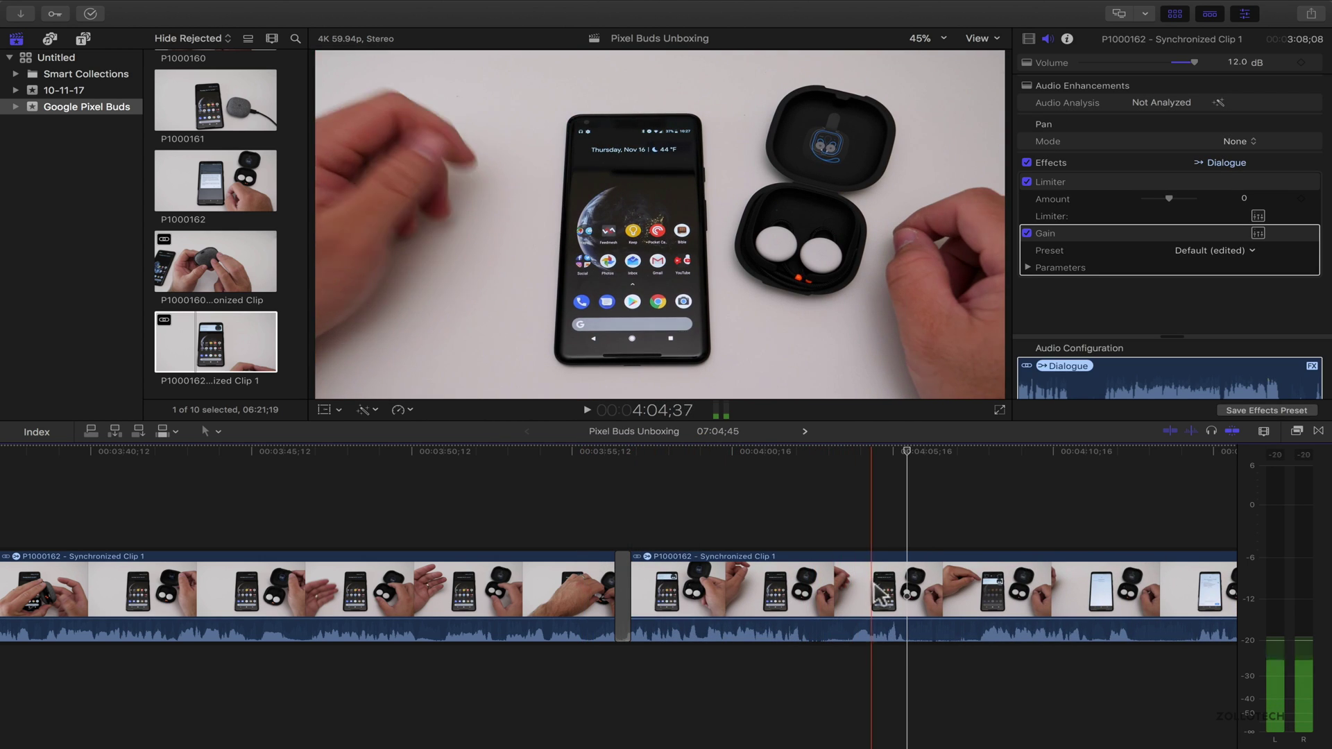
pyautogui.press('space')
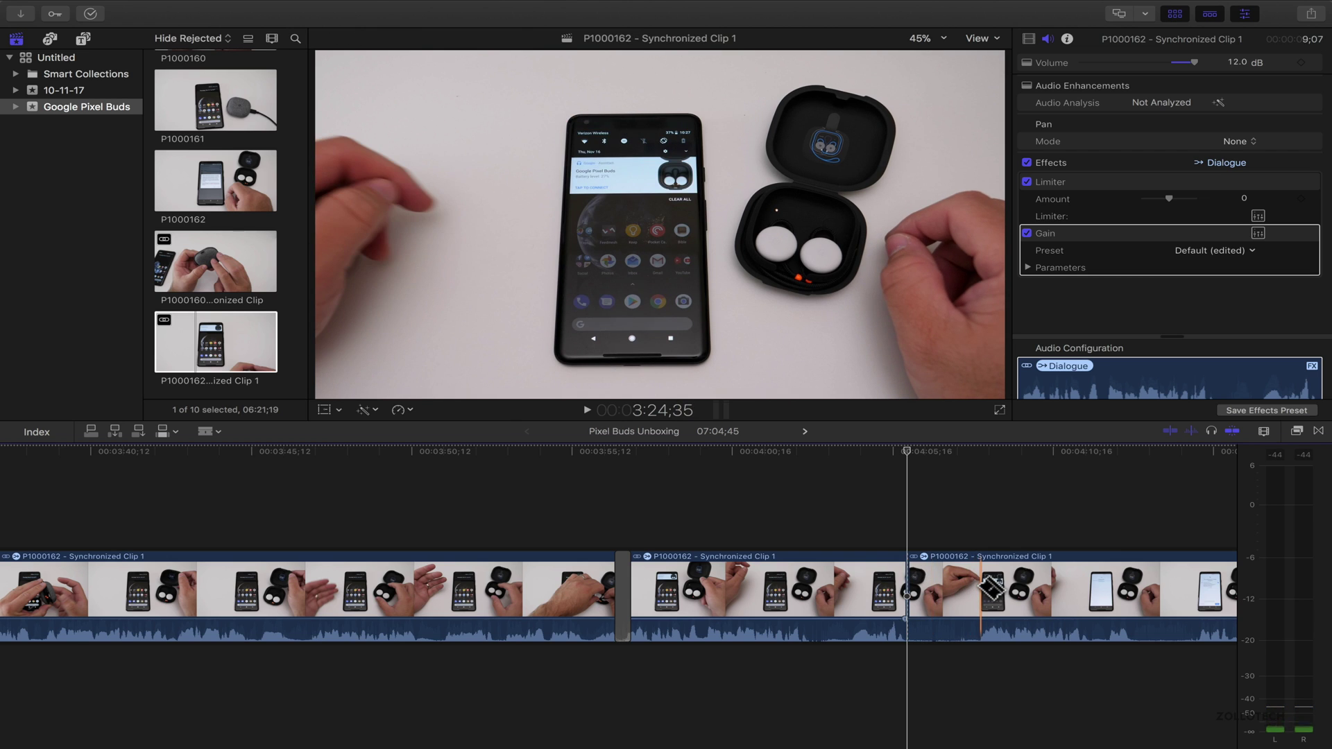
pyautogui.click(982, 589)
pyautogui.press('a')
pyautogui.click(957, 593)
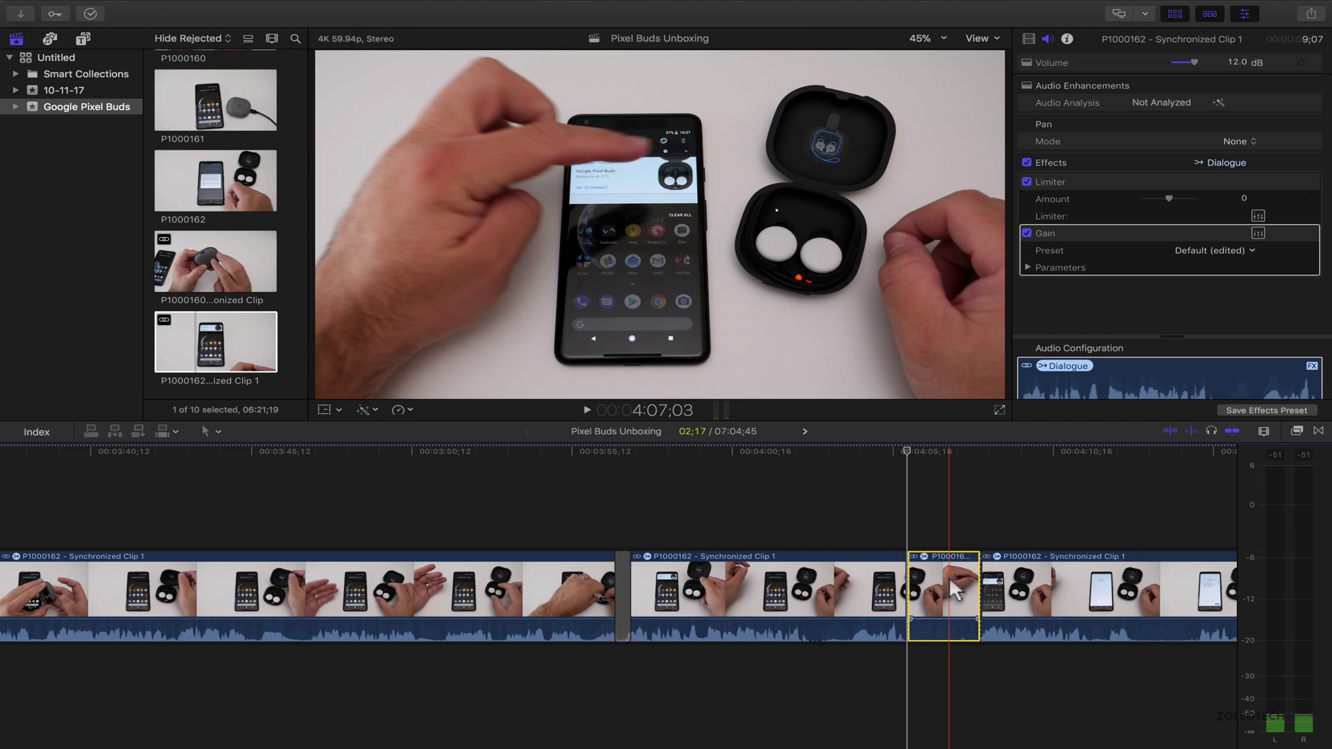
pyautogui.press('Delete')
pyautogui.press('space')
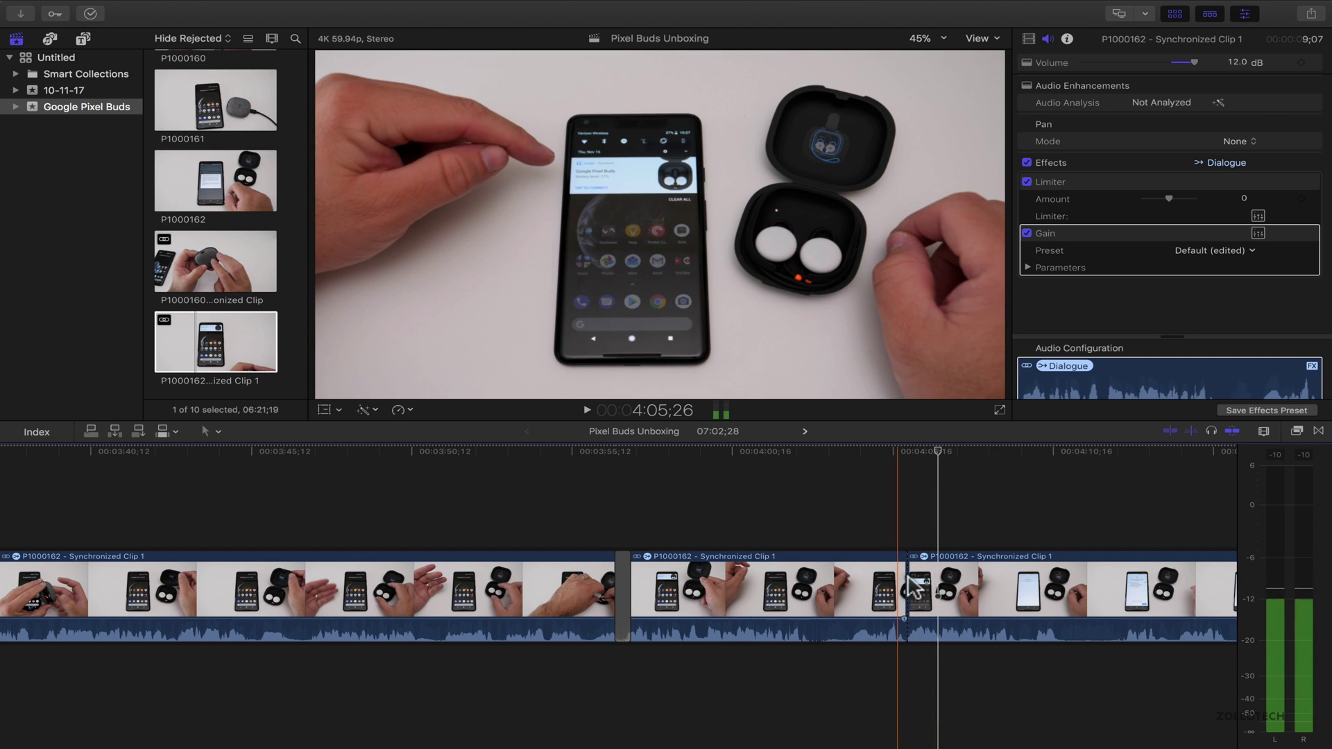
pyautogui.moveTo(913, 588); pyautogui.dragTo(904, 579)
pyautogui.press('/')
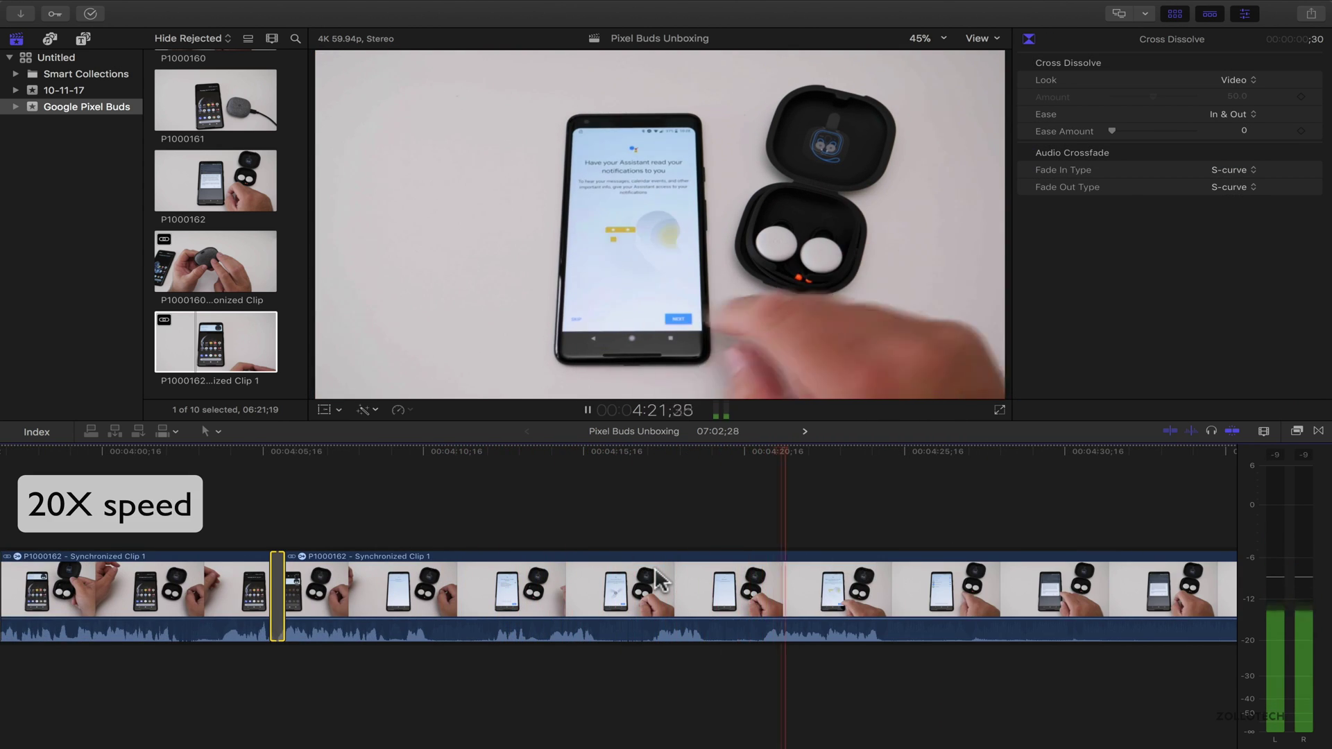
pyautogui.press('space')
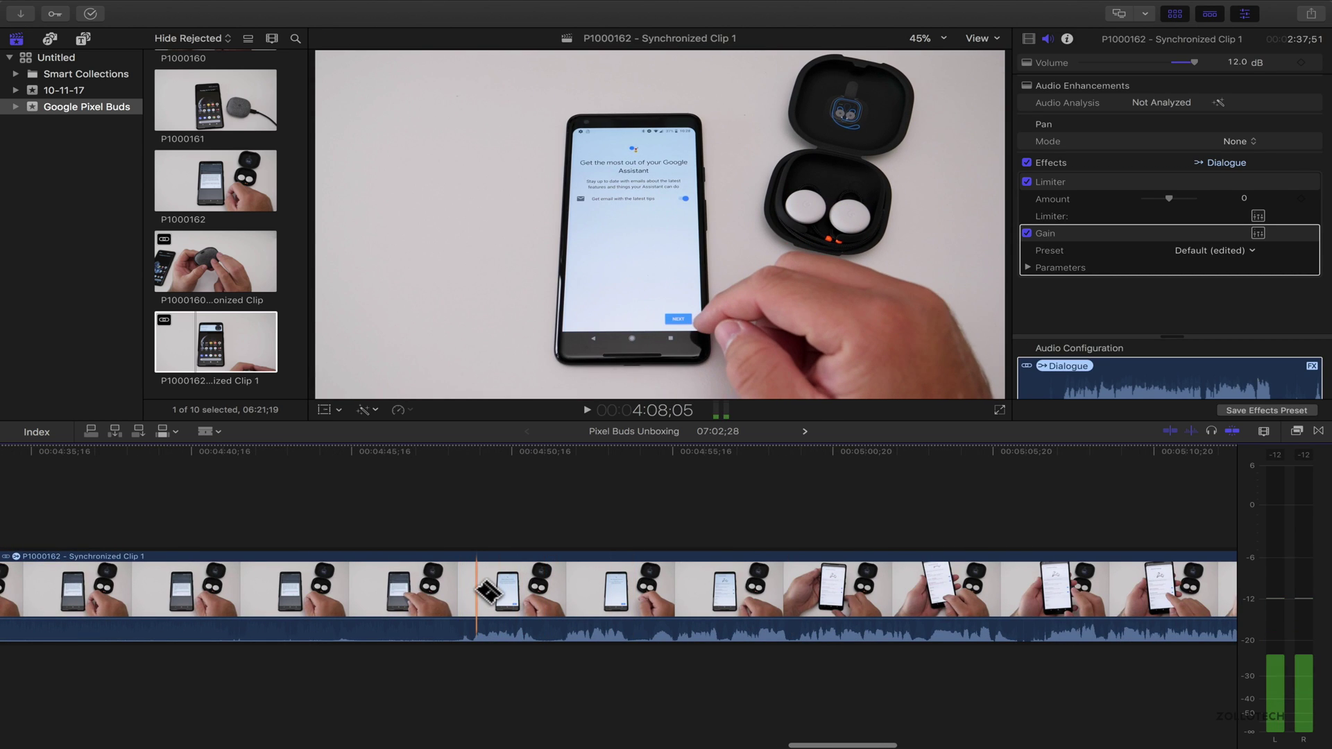
# - Blade the P1000162 footage near 4:30, delete the left piece to 06:27;34 and play on
pyautogui.click(475, 589)
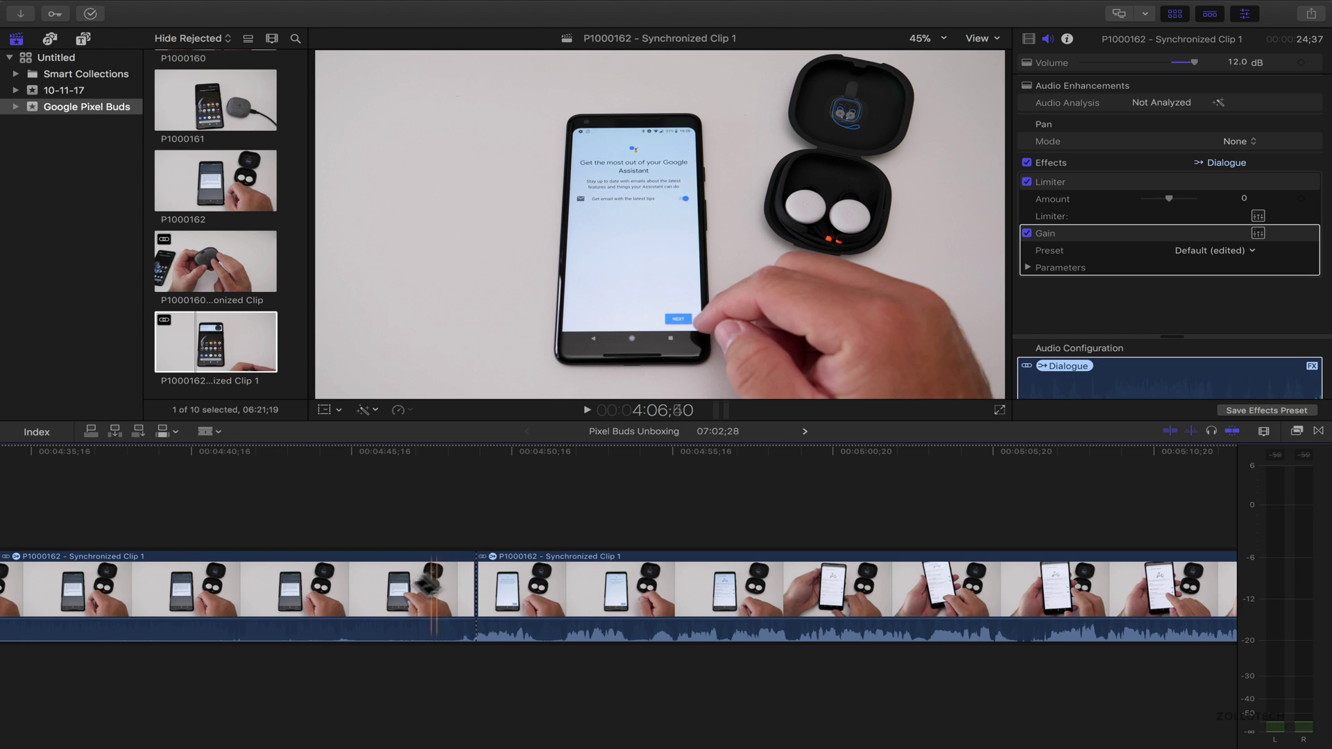
pyautogui.press('a')
pyautogui.click(404, 591)
pyautogui.press('Delete')
pyautogui.press('space')
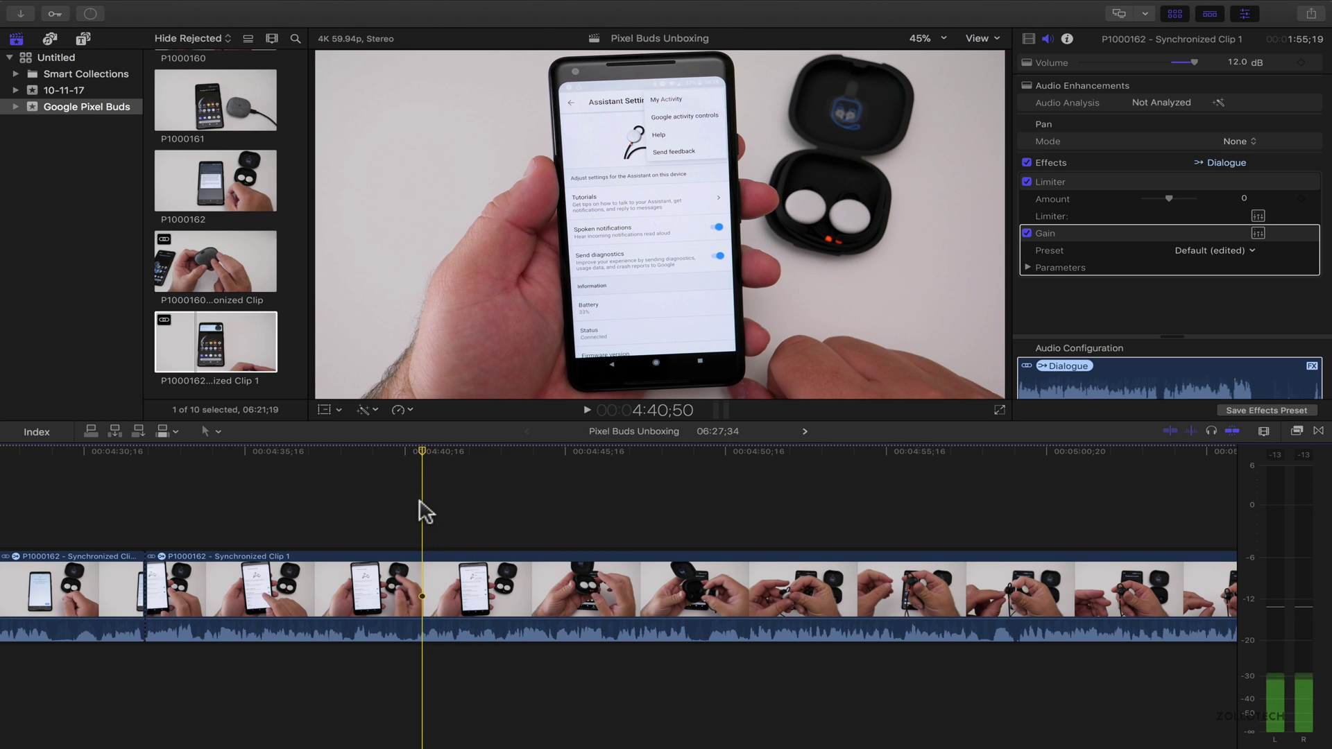
pyautogui.press('space')
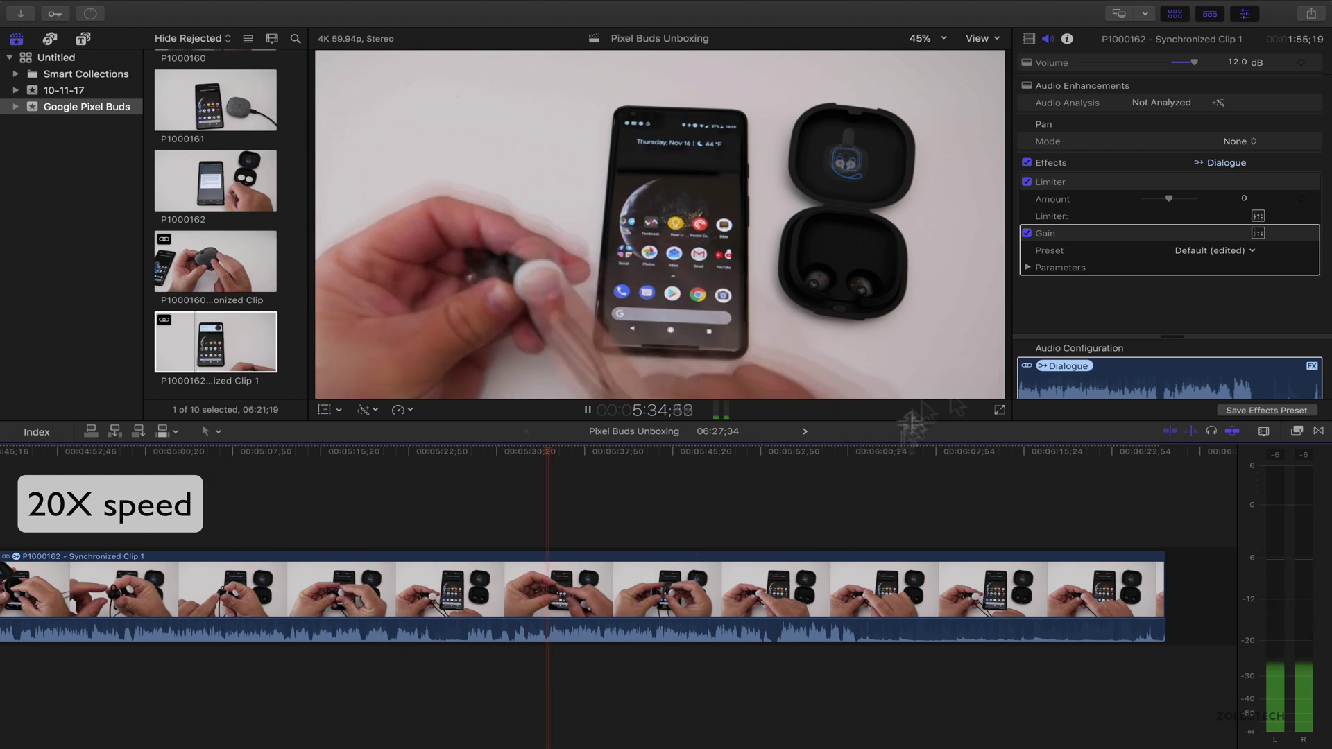
# - Blade both sides of the unwanted stretch in the unboxing clip and ripple delete it
pyautogui.press('space')
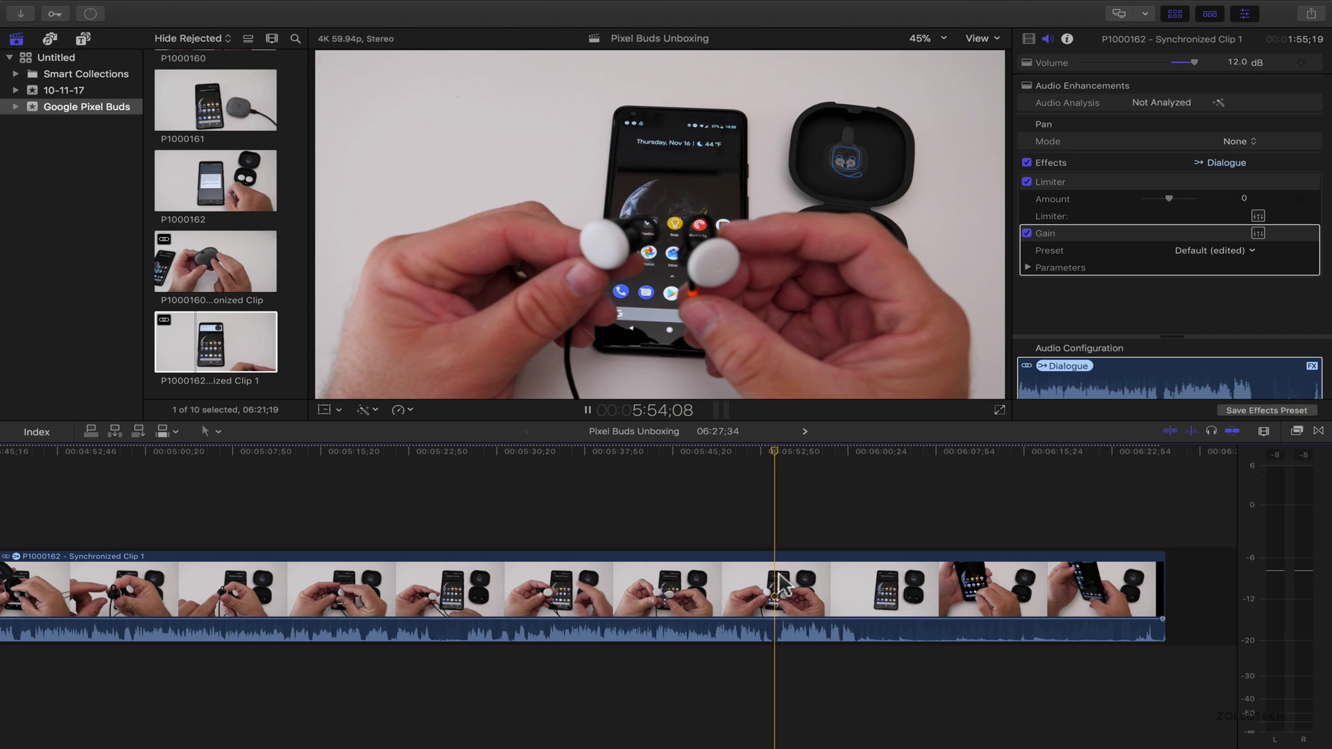
pyautogui.press('space')
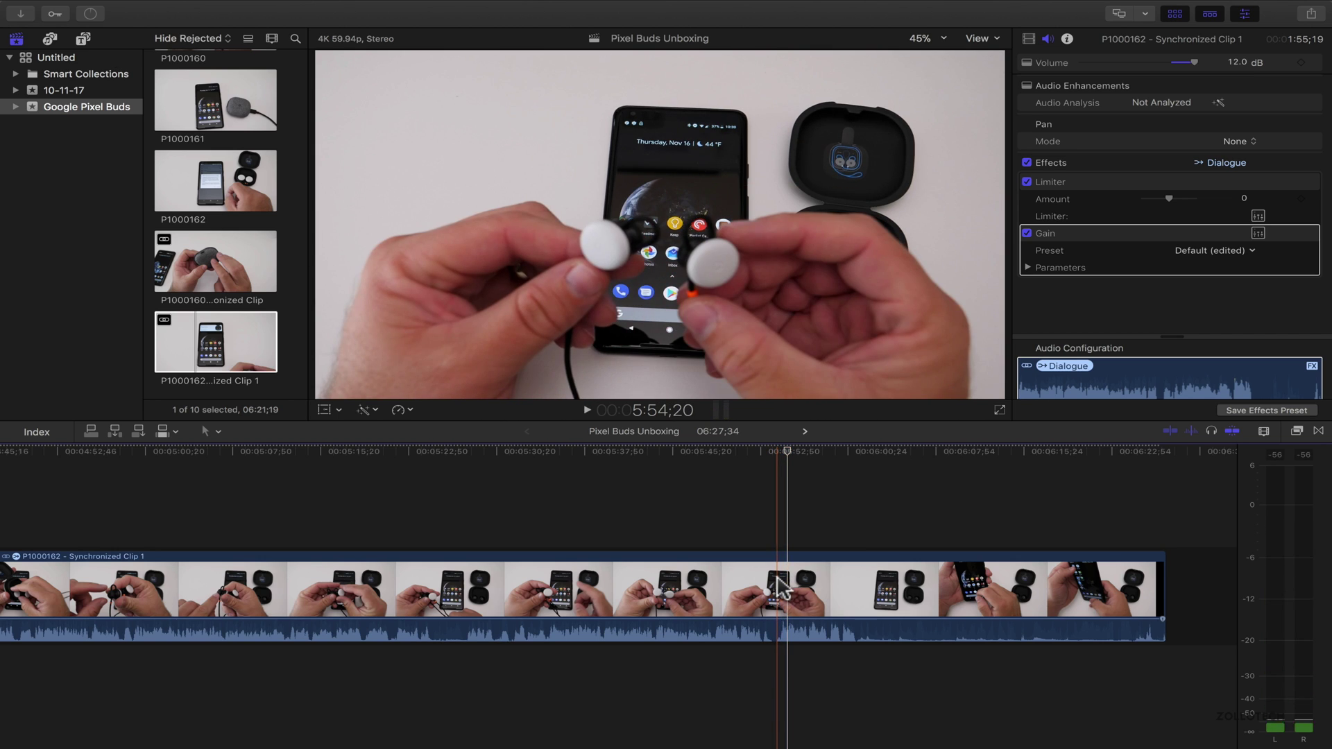
pyautogui.click(779, 588)
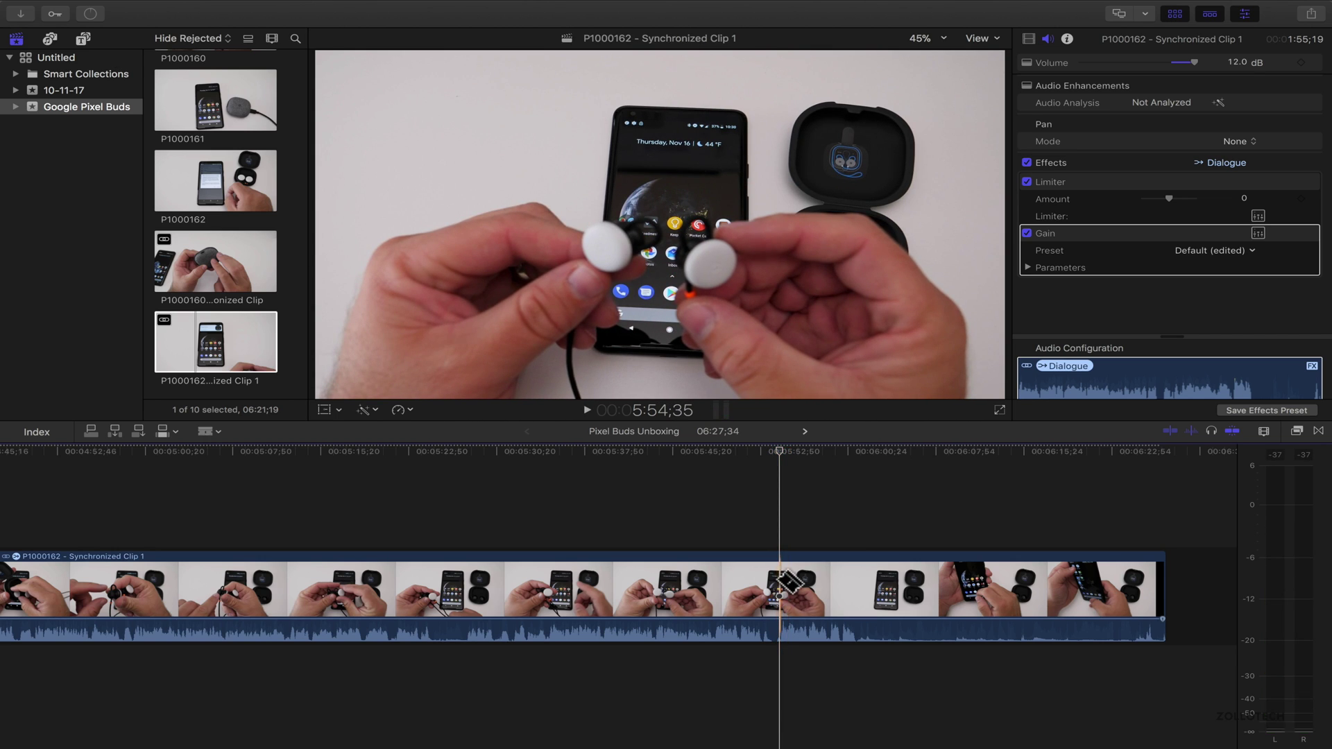
pyautogui.click(783, 579)
pyautogui.press('space')
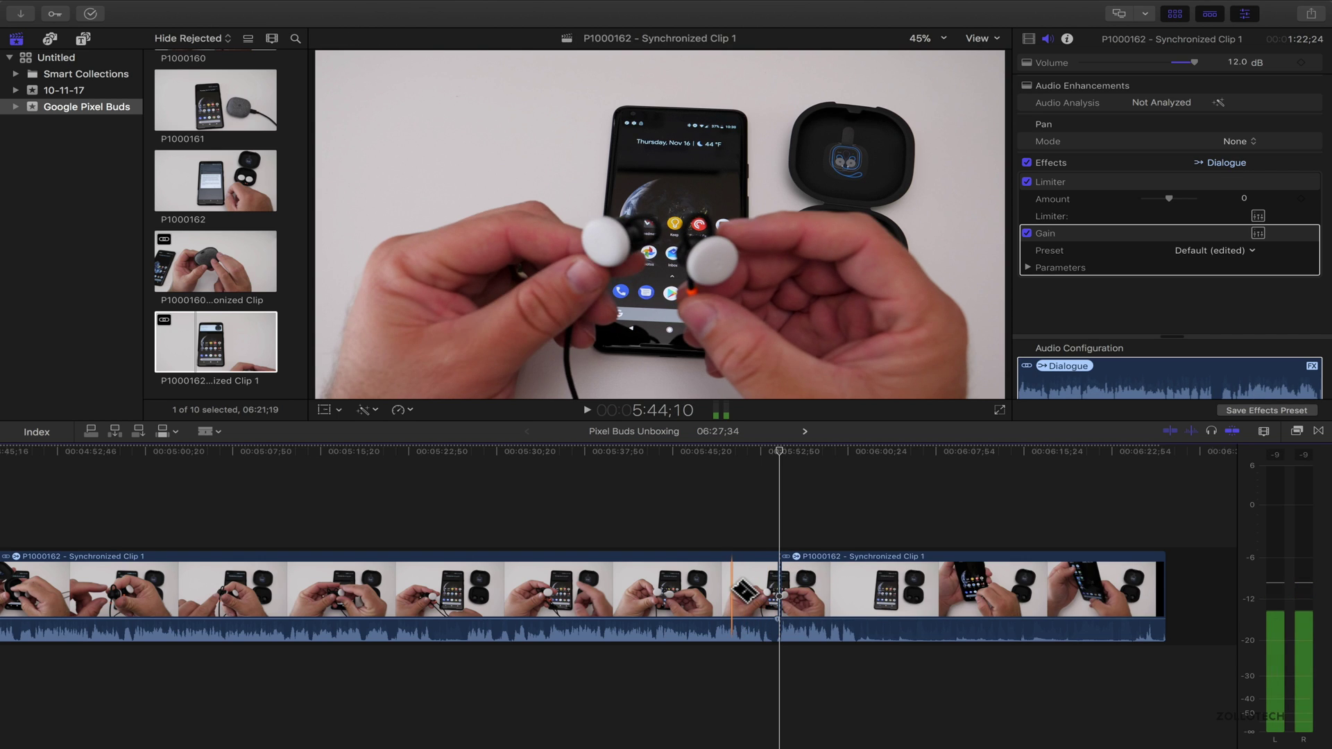
pyautogui.press('space')
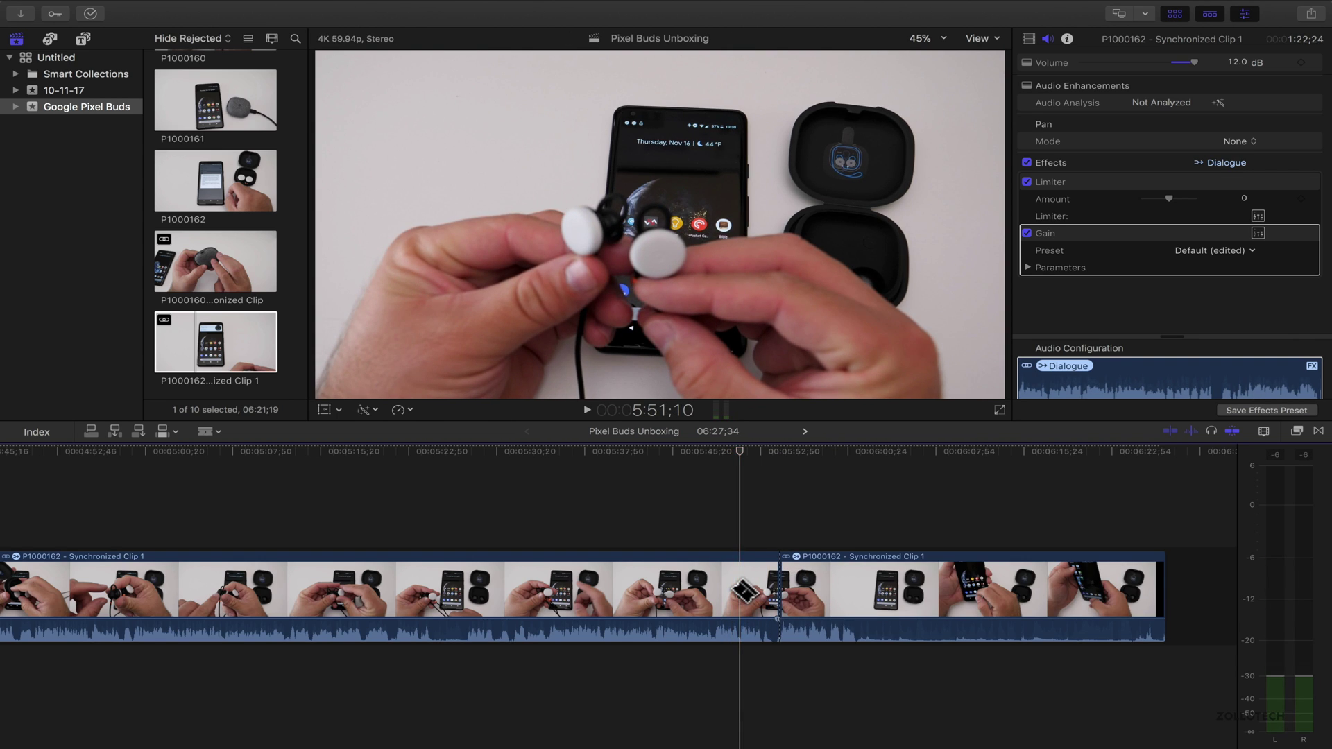
pyautogui.click(740, 587)
pyautogui.press('a')
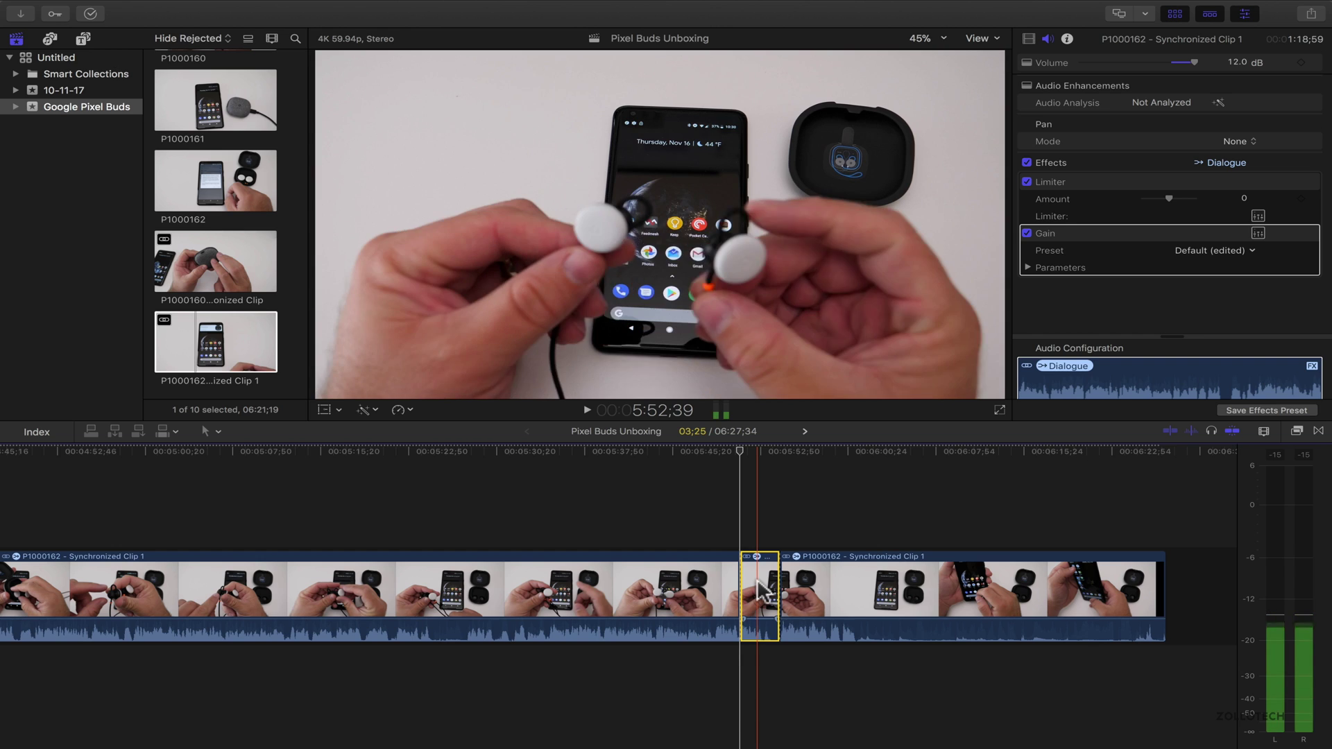
pyautogui.press('Delete')
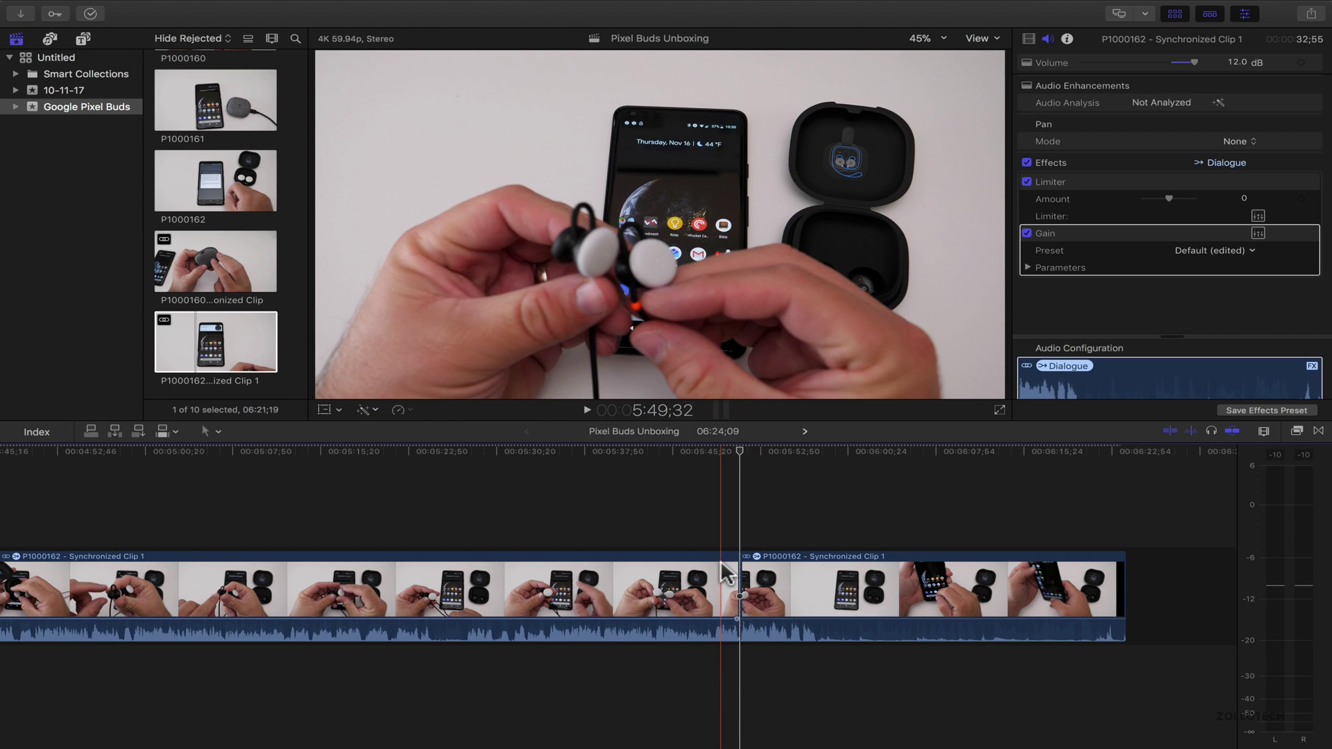
# - Zoom to the new edit and trim the edit point between the two pieces
pyautogui.press('super+minus')
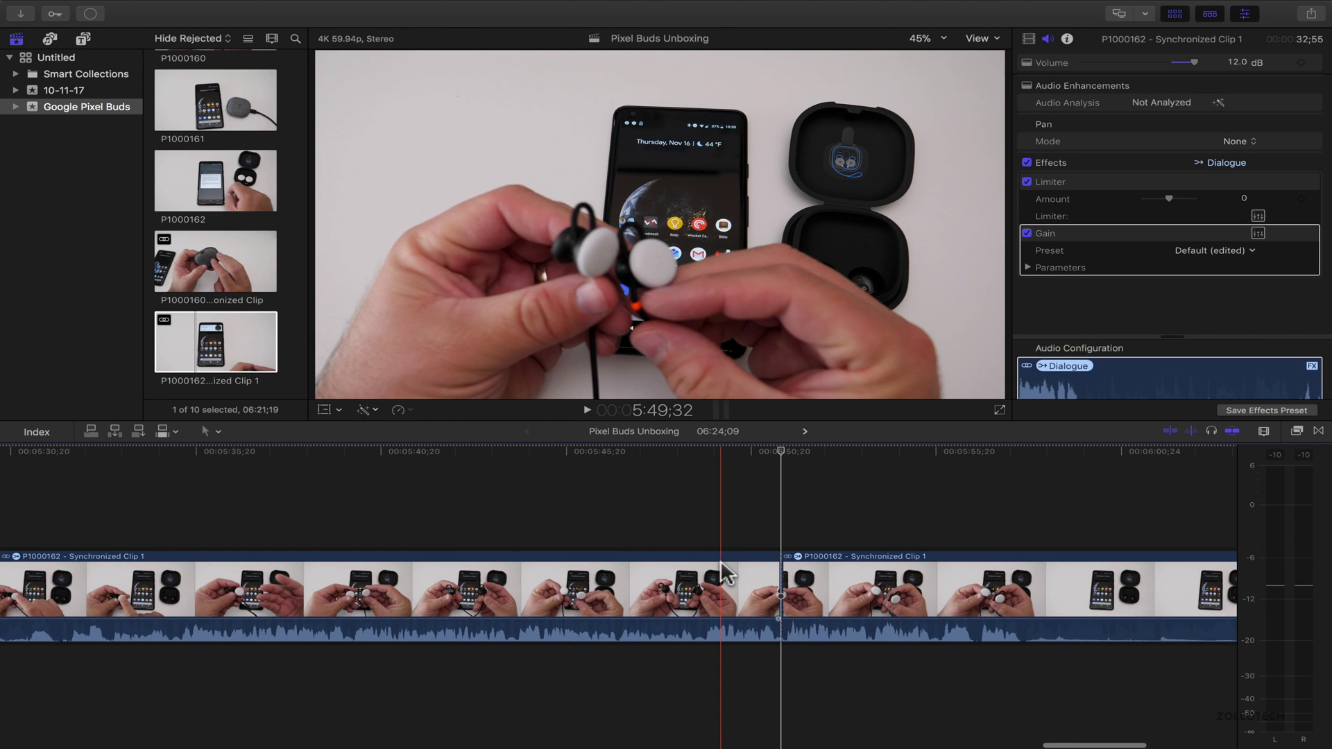
pyautogui.press('super+equal')
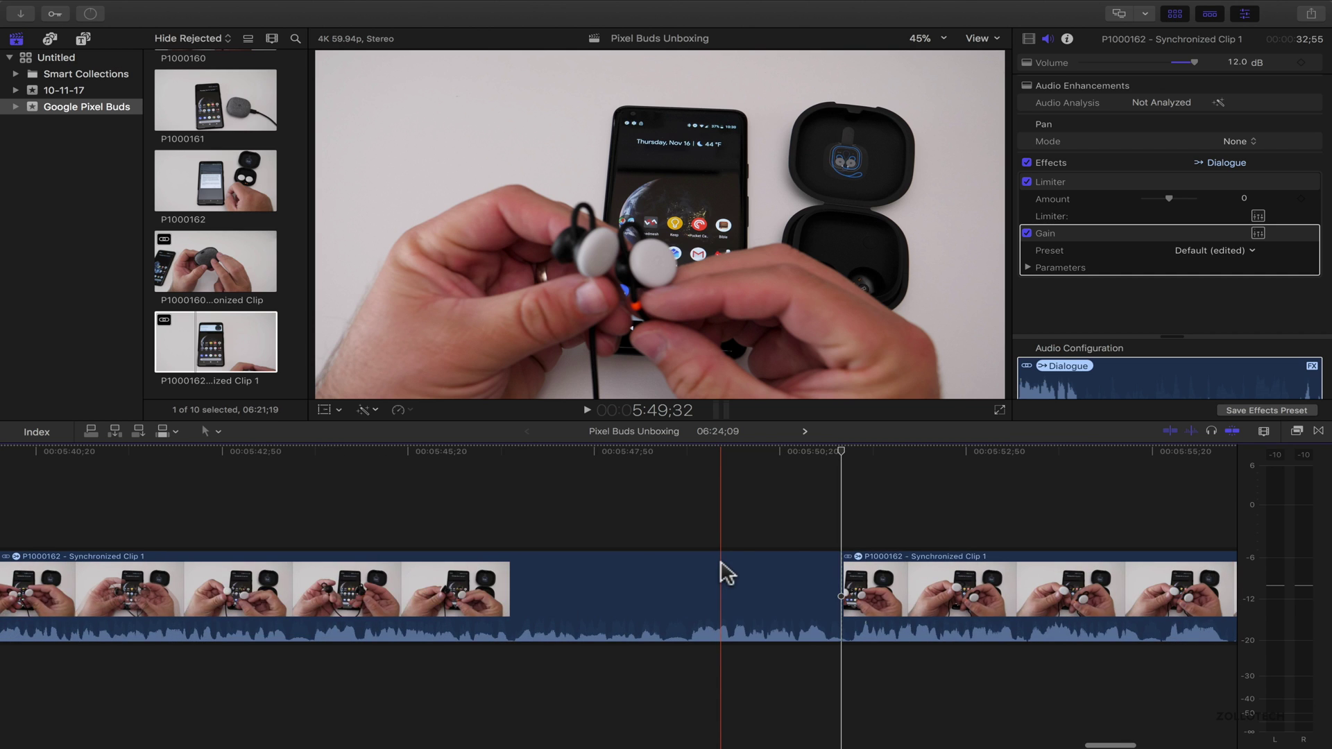
pyautogui.press('l')
pyautogui.moveTo(851, 580); pyautogui.dragTo(859, 580)
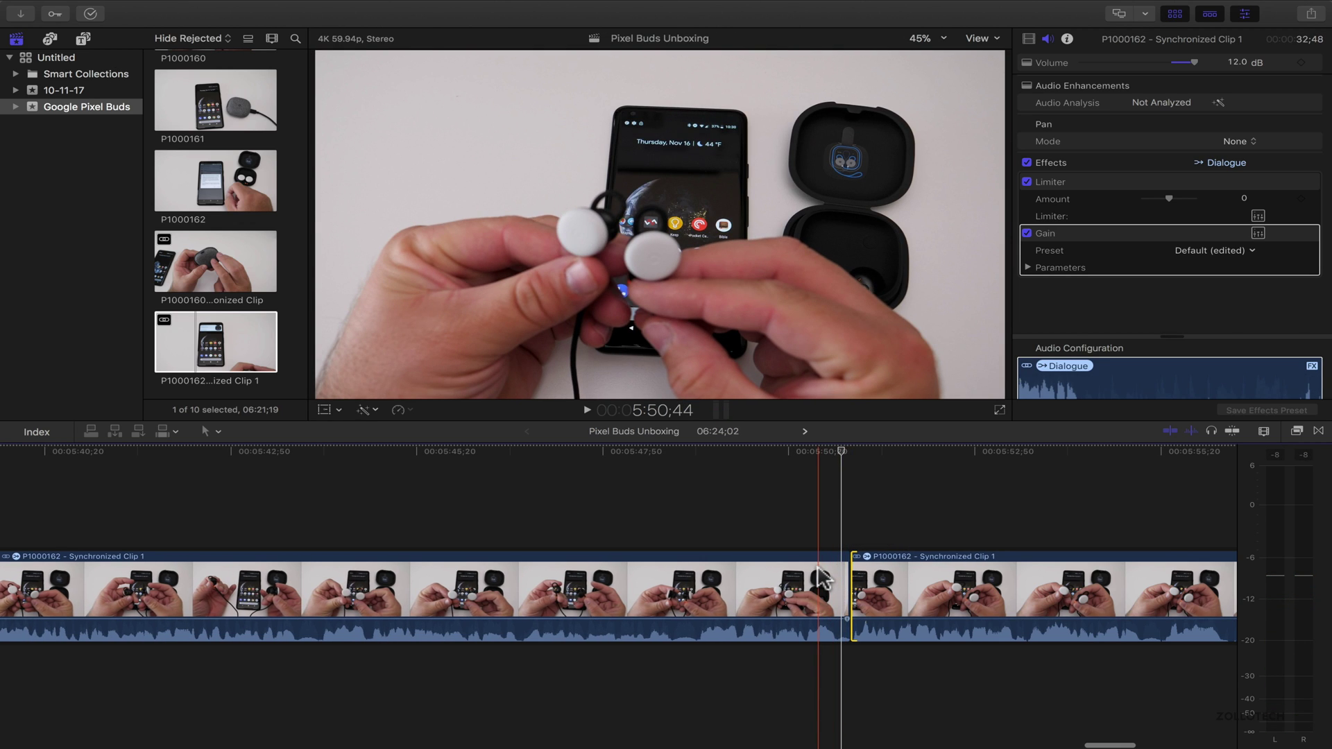
# - Blade the clip at about 5:57 and delete everything after it, ending the project at 5:57;28
pyautogui.press('space')
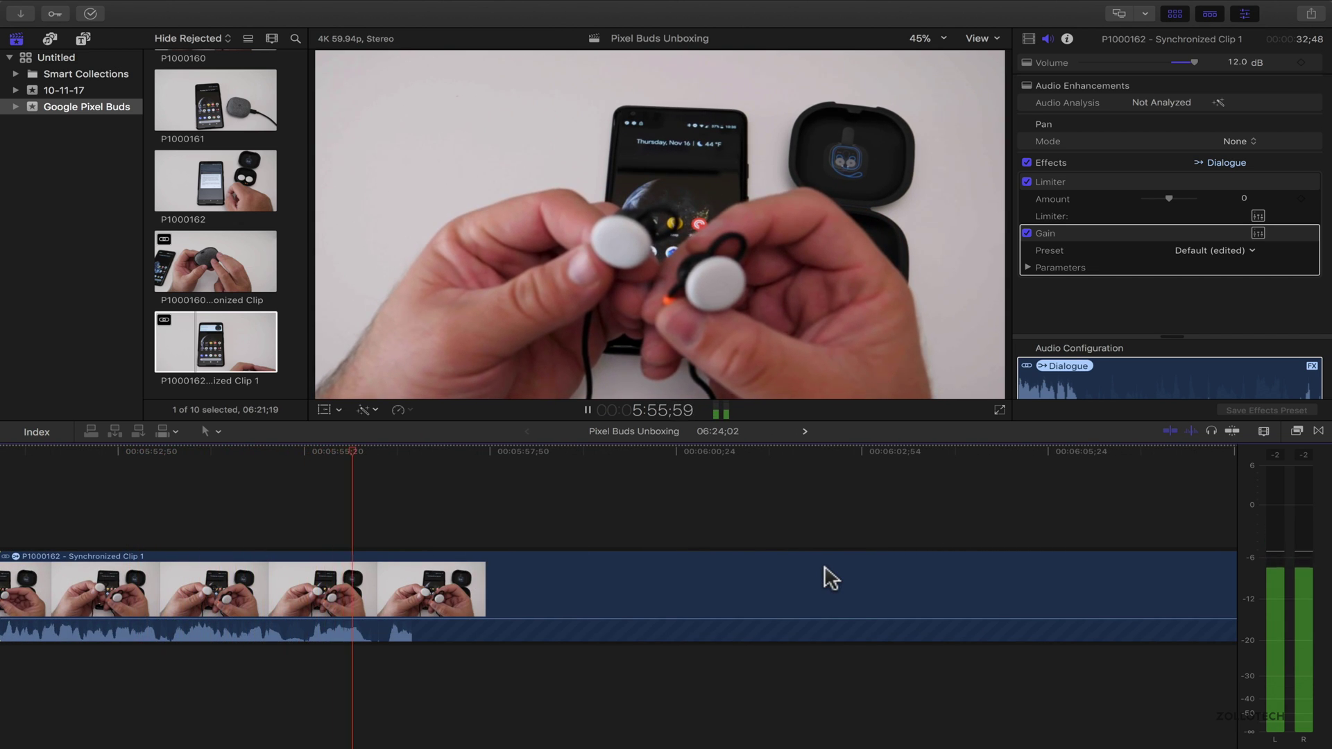
pyautogui.press('space')
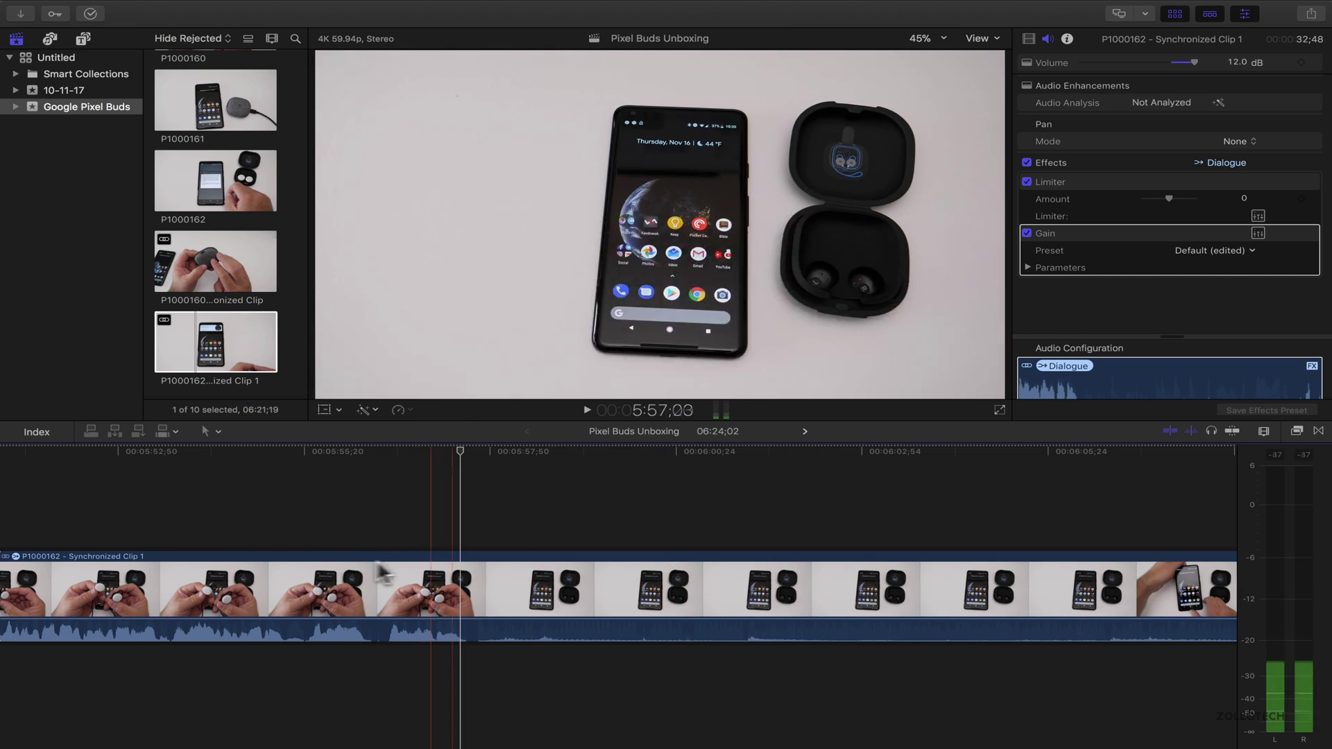
pyautogui.press('b')
pyautogui.click(465, 602)
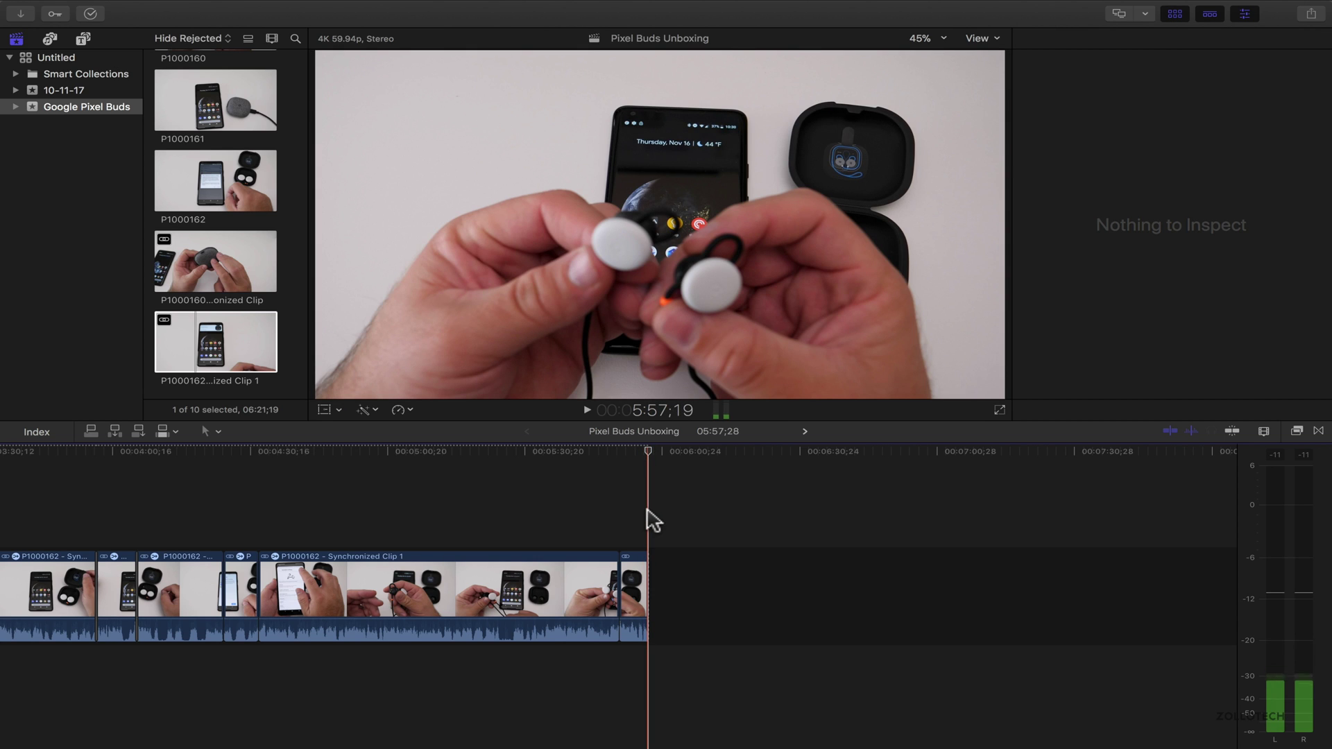
pyautogui.hscroll(-10, 649, 520)
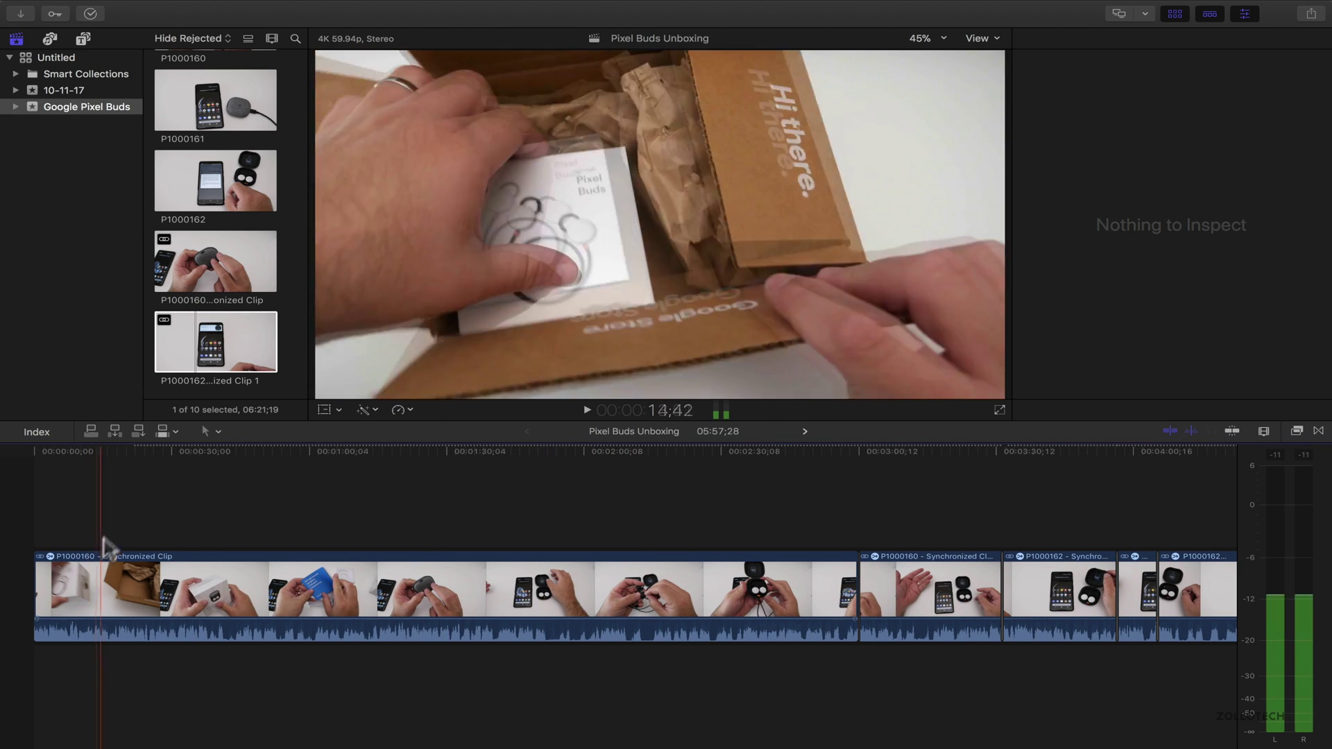
pyautogui.hscroll(15, 203, 517)
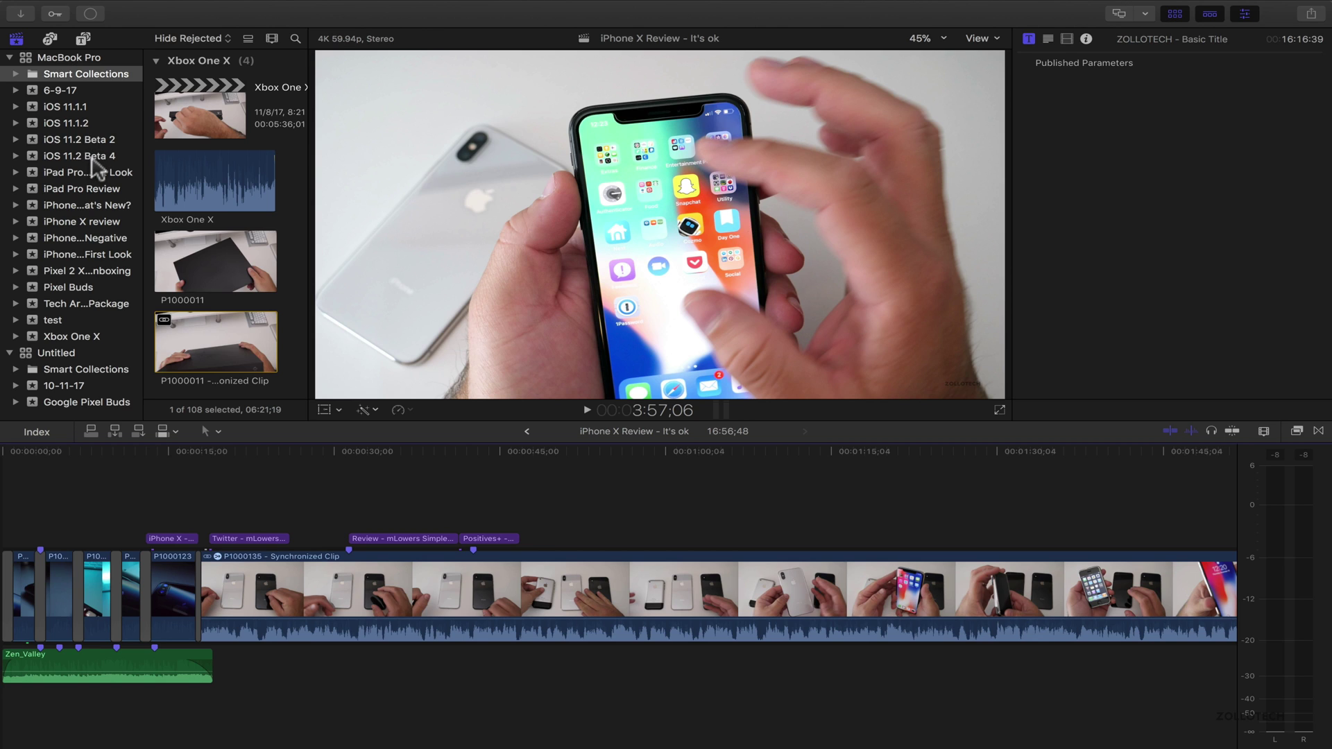
# - Open the Xbox One X project, marquee-select its outro titles, logo and Sunday music, then step back
pyautogui.click(67, 337)
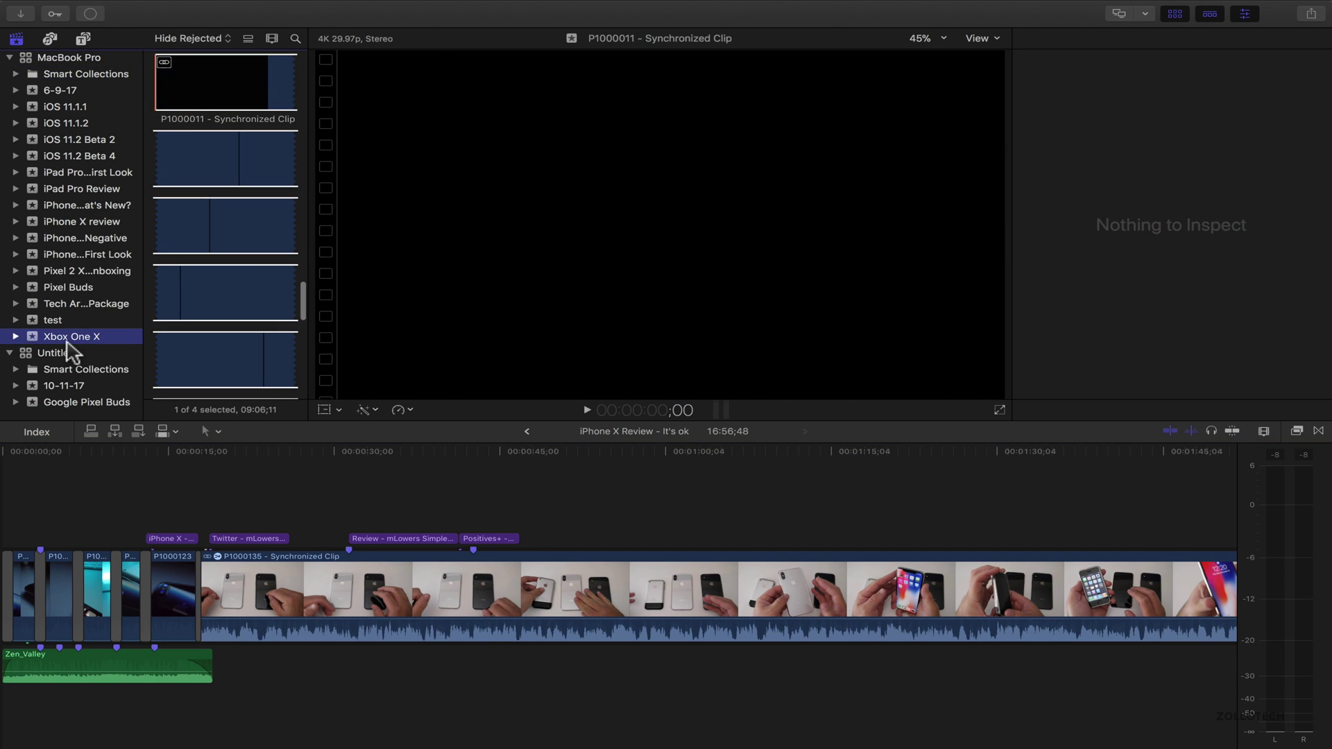
pyautogui.scroll(3, 215, 178)
pyautogui.scroll(3, 271, 125)
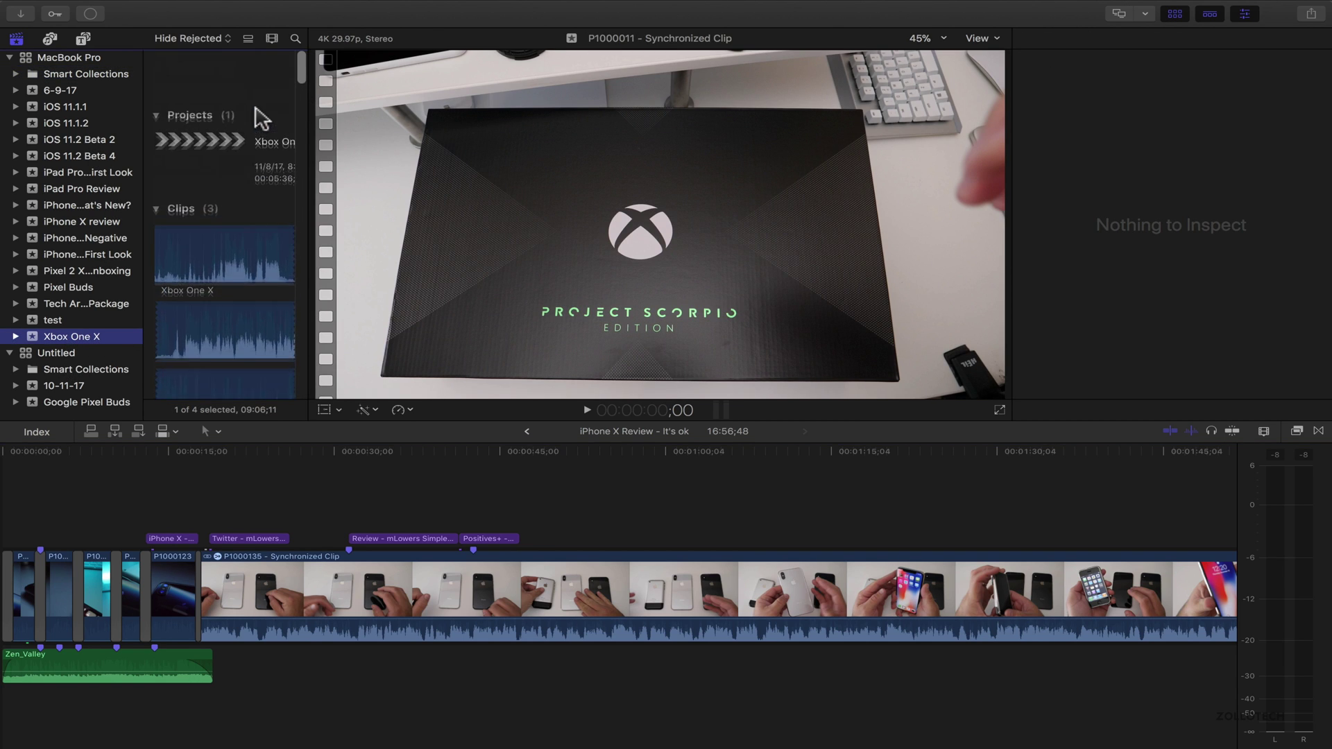
pyautogui.click(211, 120)
pyautogui.doubleClick(211, 120)
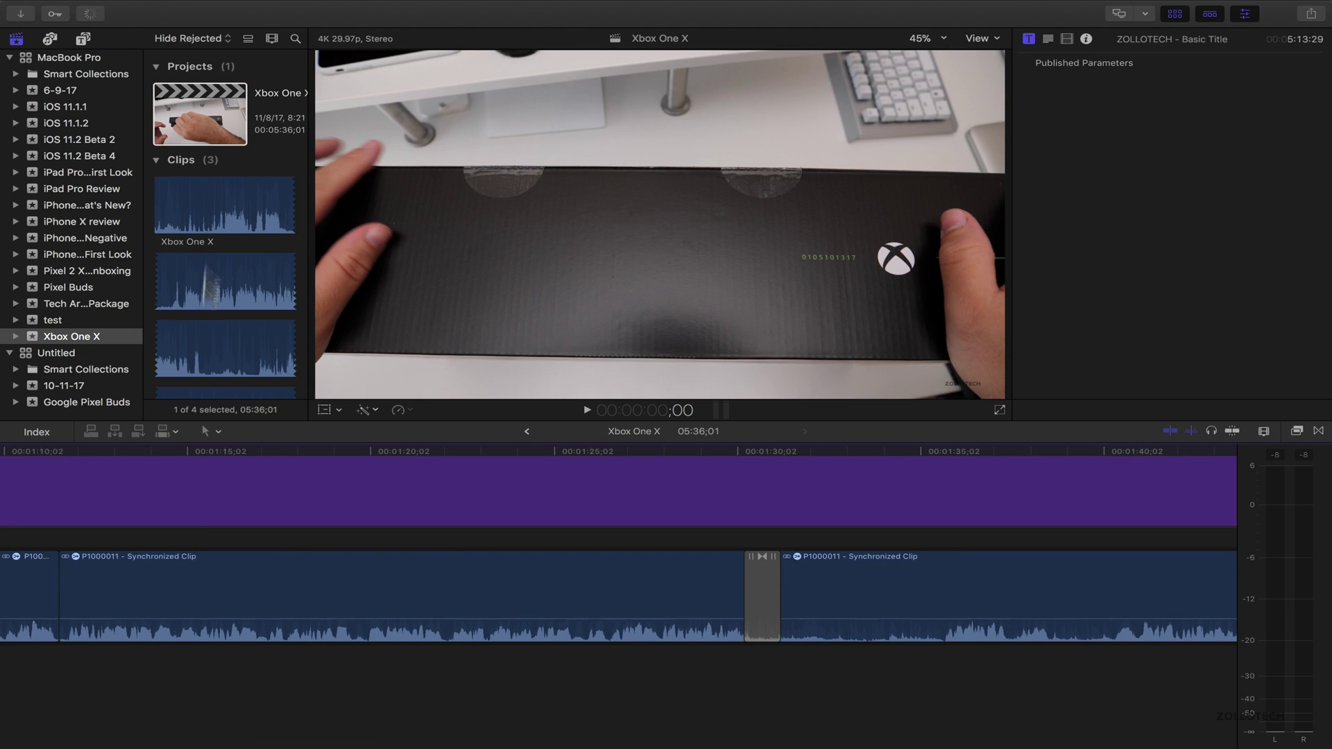
pyautogui.hscroll(10, 190, 538)
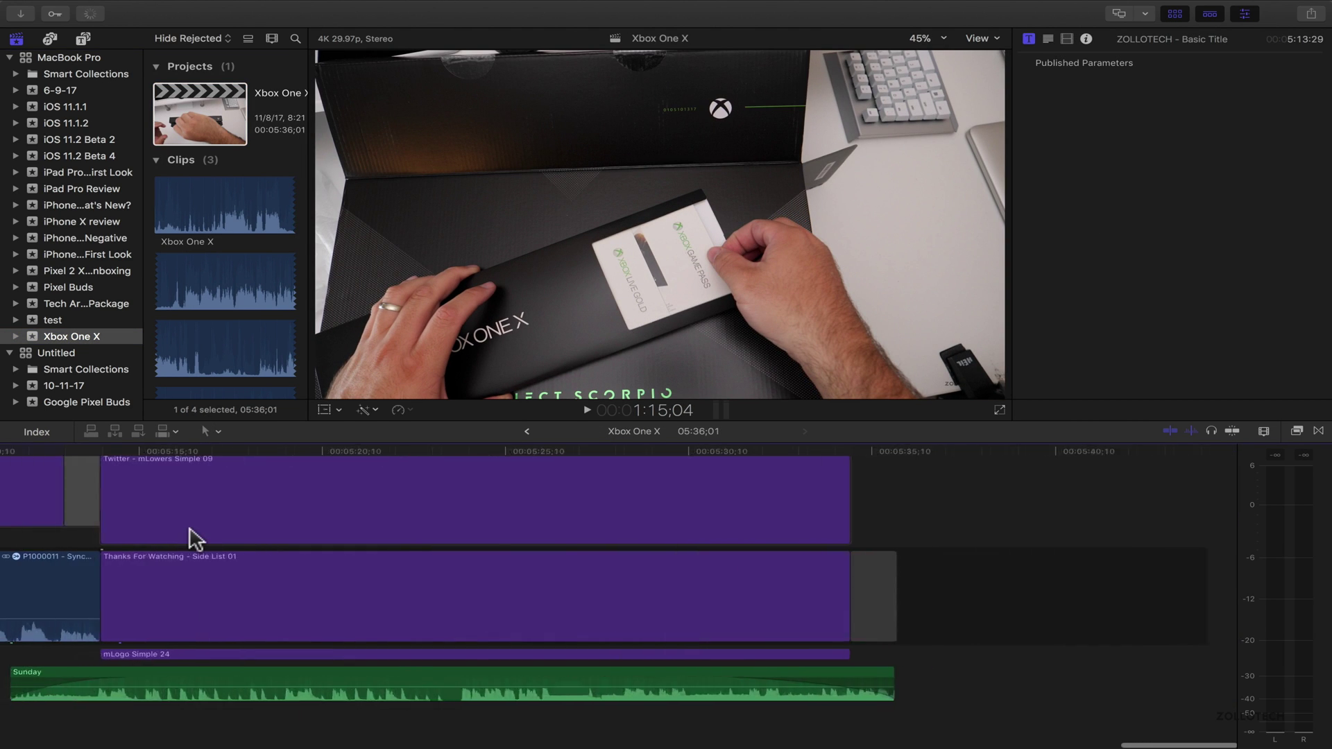
pyautogui.hscroll(5, 195, 537)
pyautogui.moveTo(450, 716); pyautogui.dragTo(476, 491)
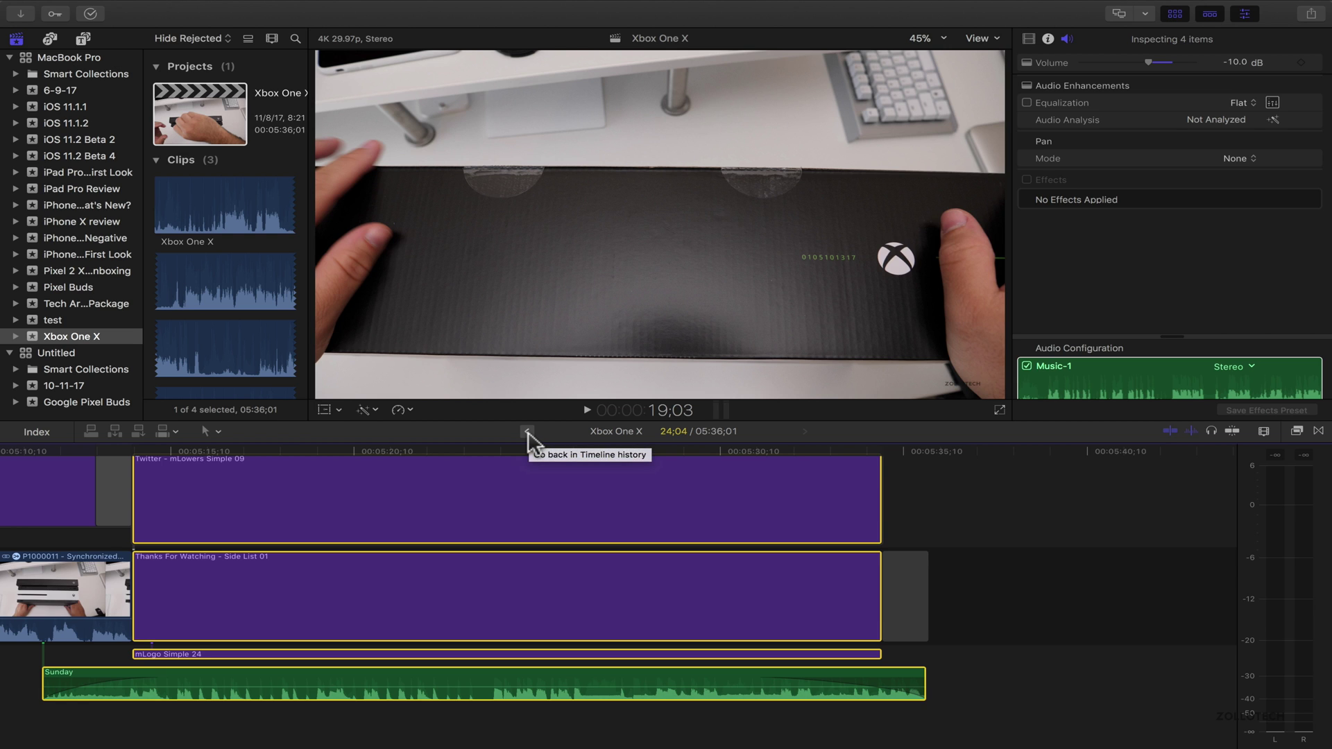
pyautogui.click(528, 432)
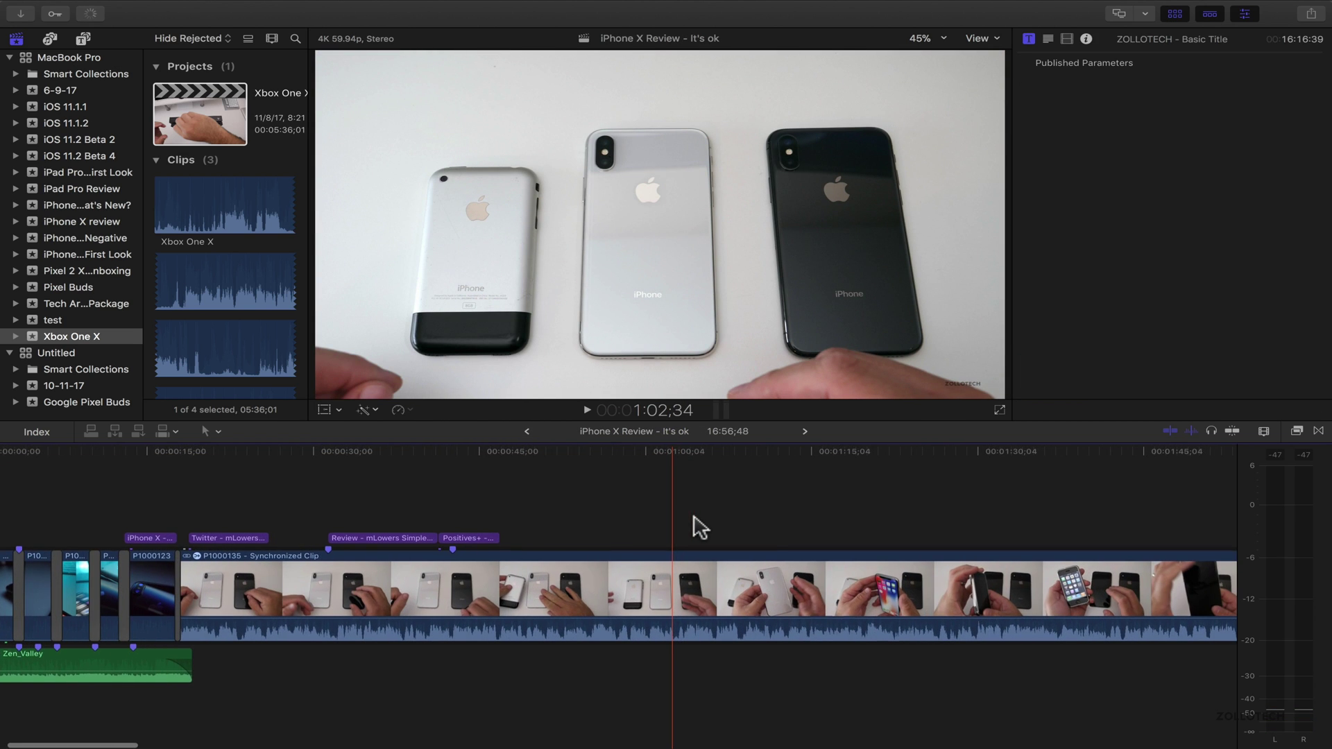
# - With snapping on, paste the outro titles and Sunday music at the end of Pixel Buds Unboxing
pyautogui.click(527, 433)
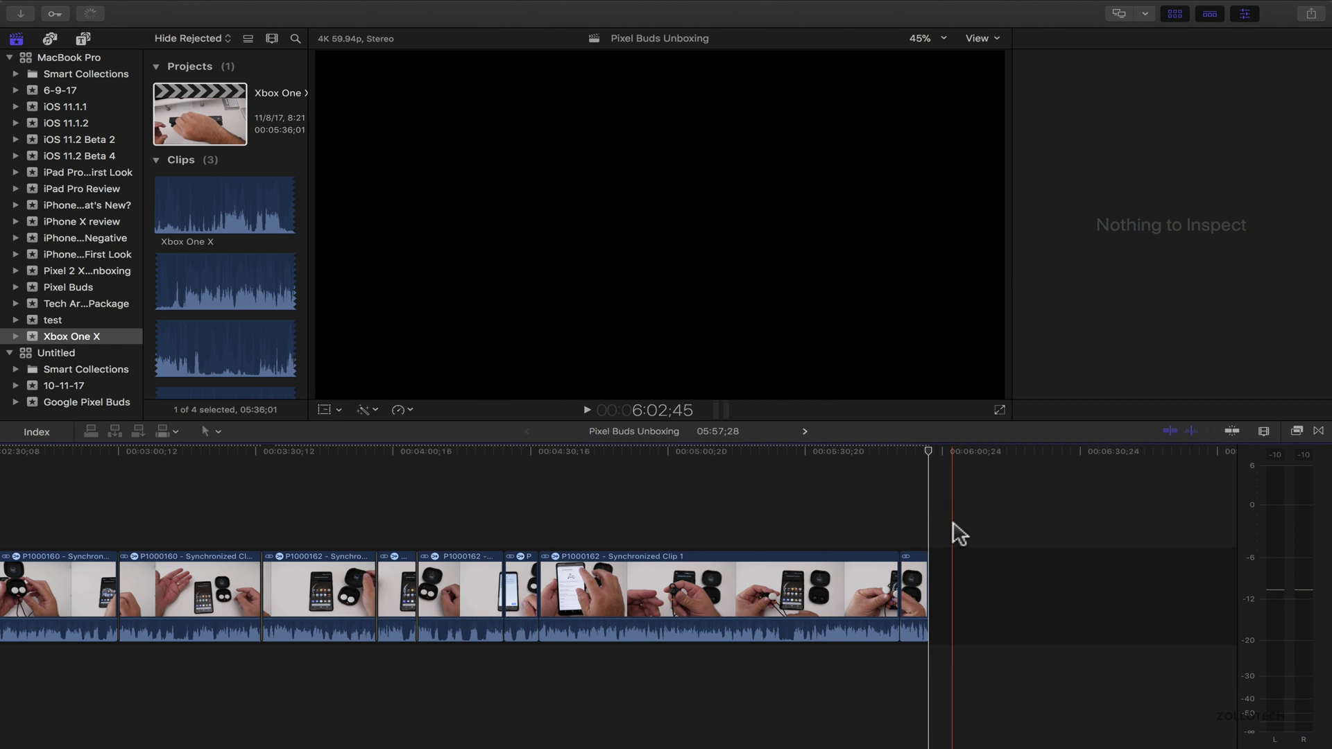
pyautogui.press('n')
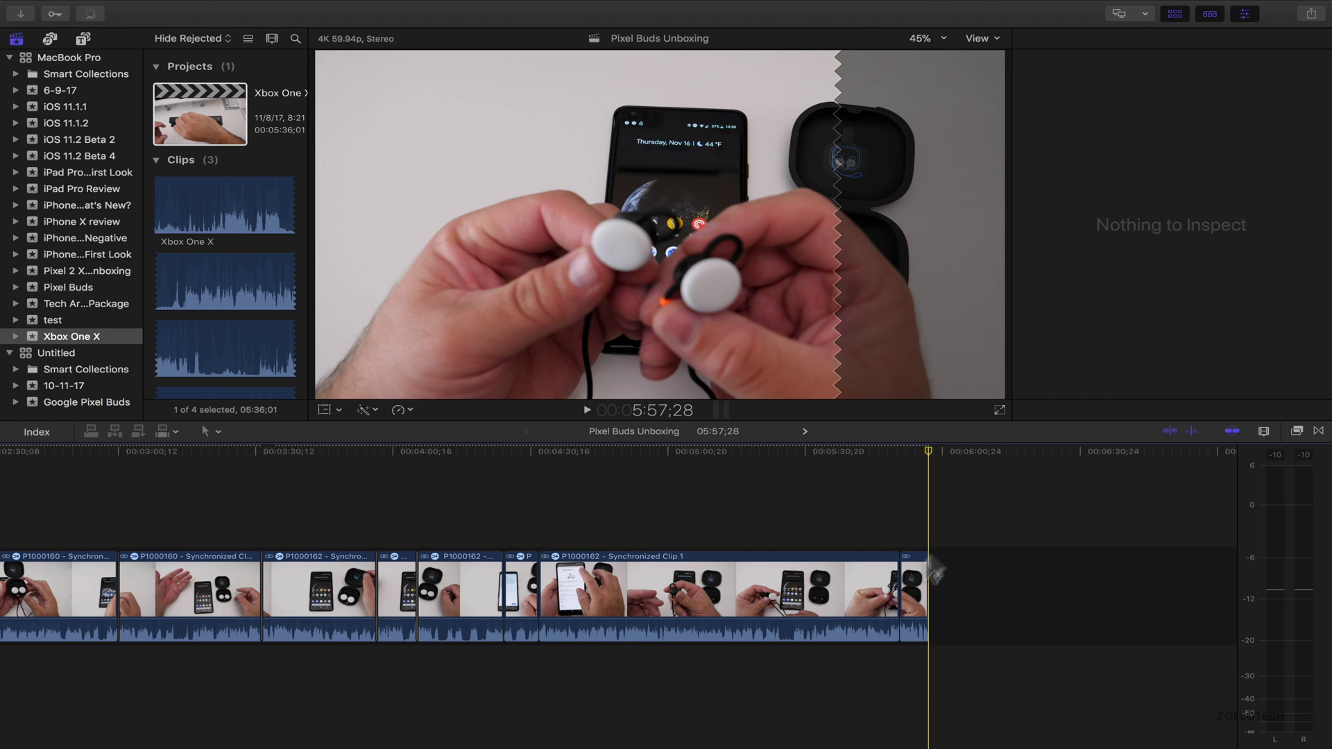
pyautogui.press('super+v')
pyautogui.click(992, 625)
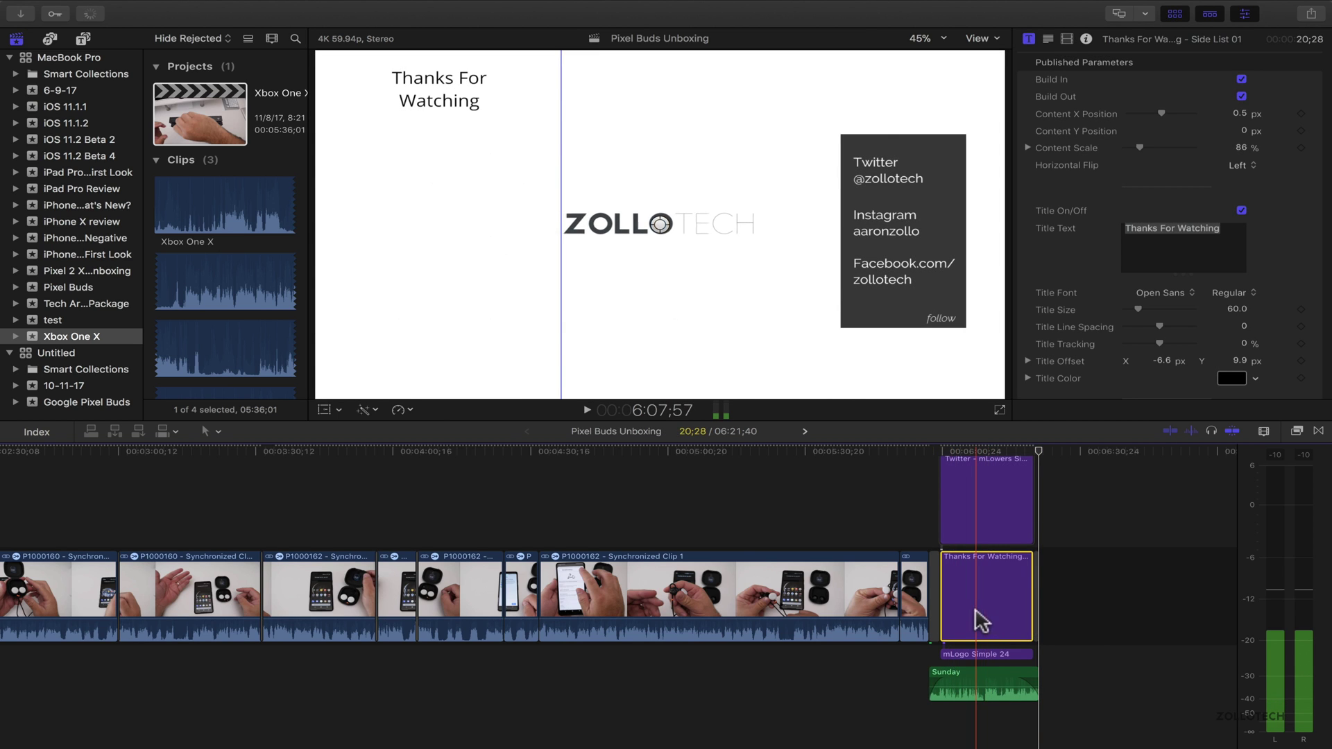
pyautogui.click(956, 600)
pyautogui.click(947, 597)
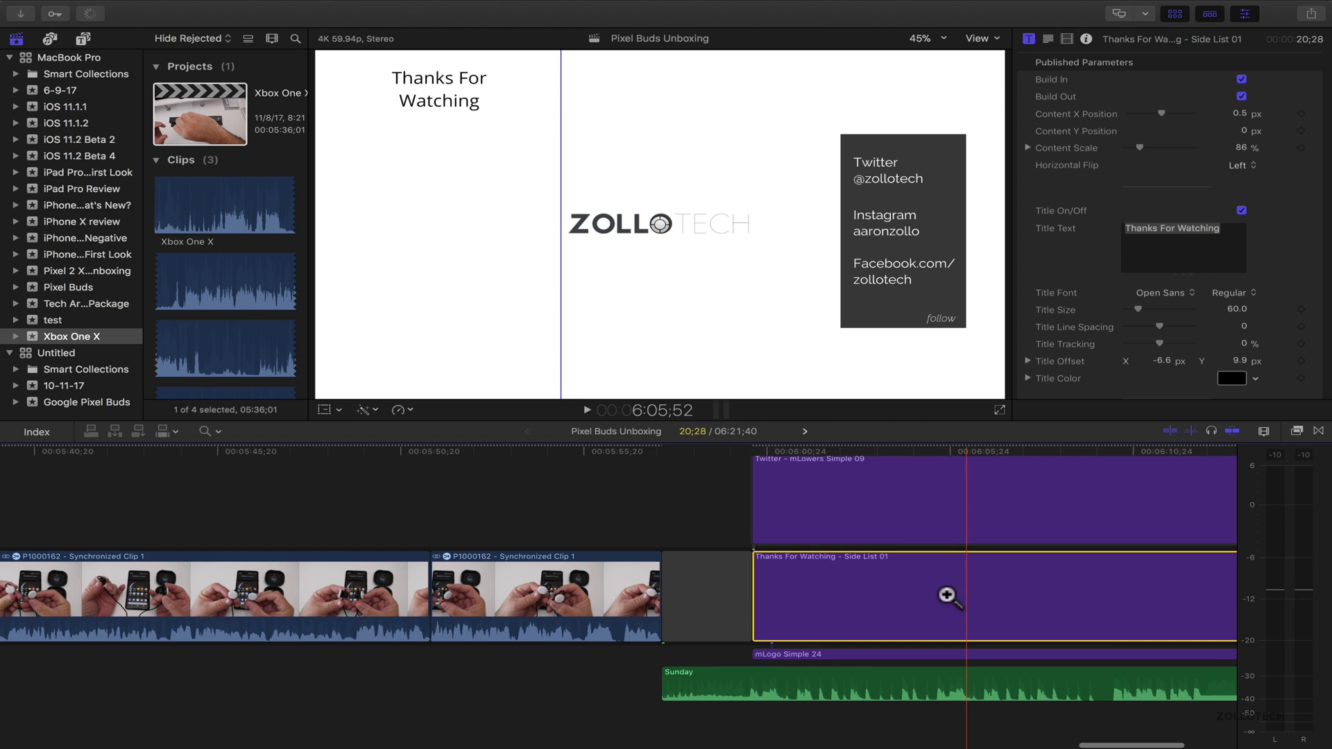
# - Move the Sunday music earlier and delete the gap so the titles follow the last clip, then review
pyautogui.press('a')
pyautogui.moveTo(797, 677)
pyautogui.mouseDown()
pyautogui.moveTo(663, 691)
pyautogui.moveTo(713, 674)
pyautogui.mouseUp()
pyautogui.click(696, 596)
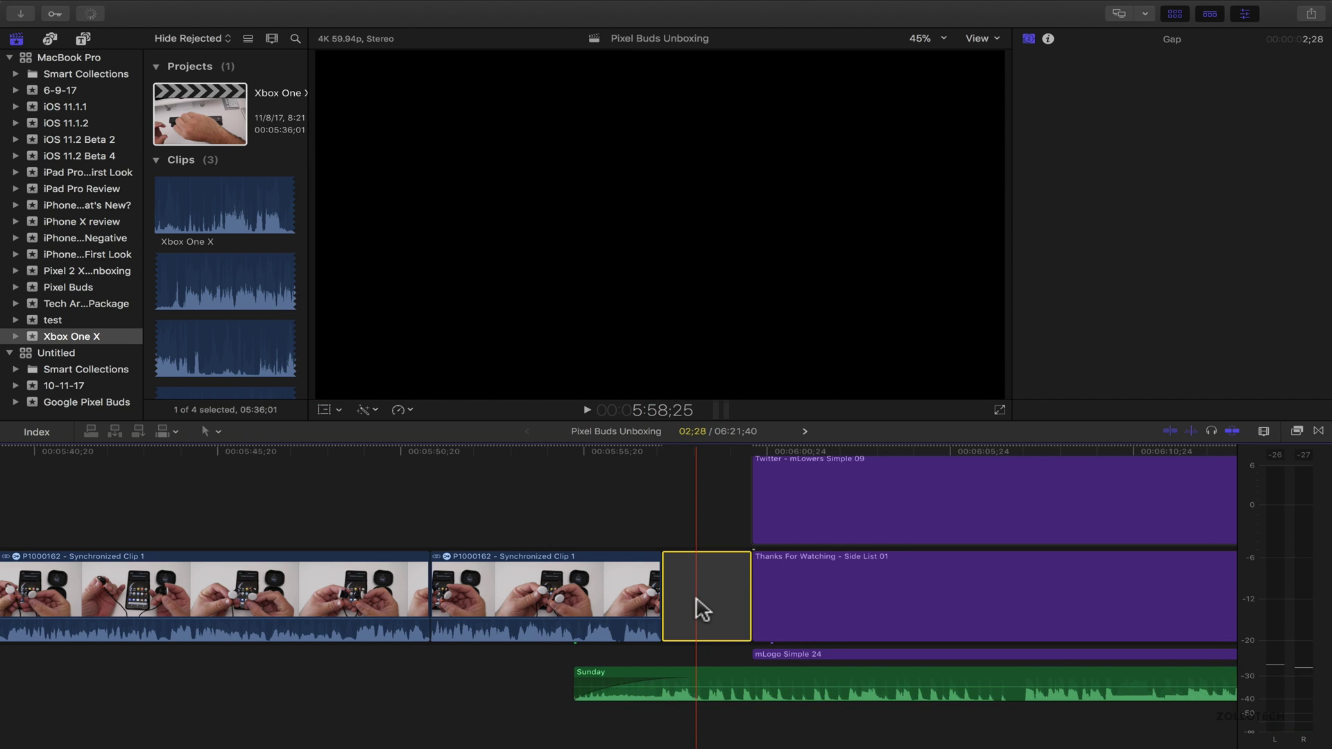
pyautogui.press('Delete')
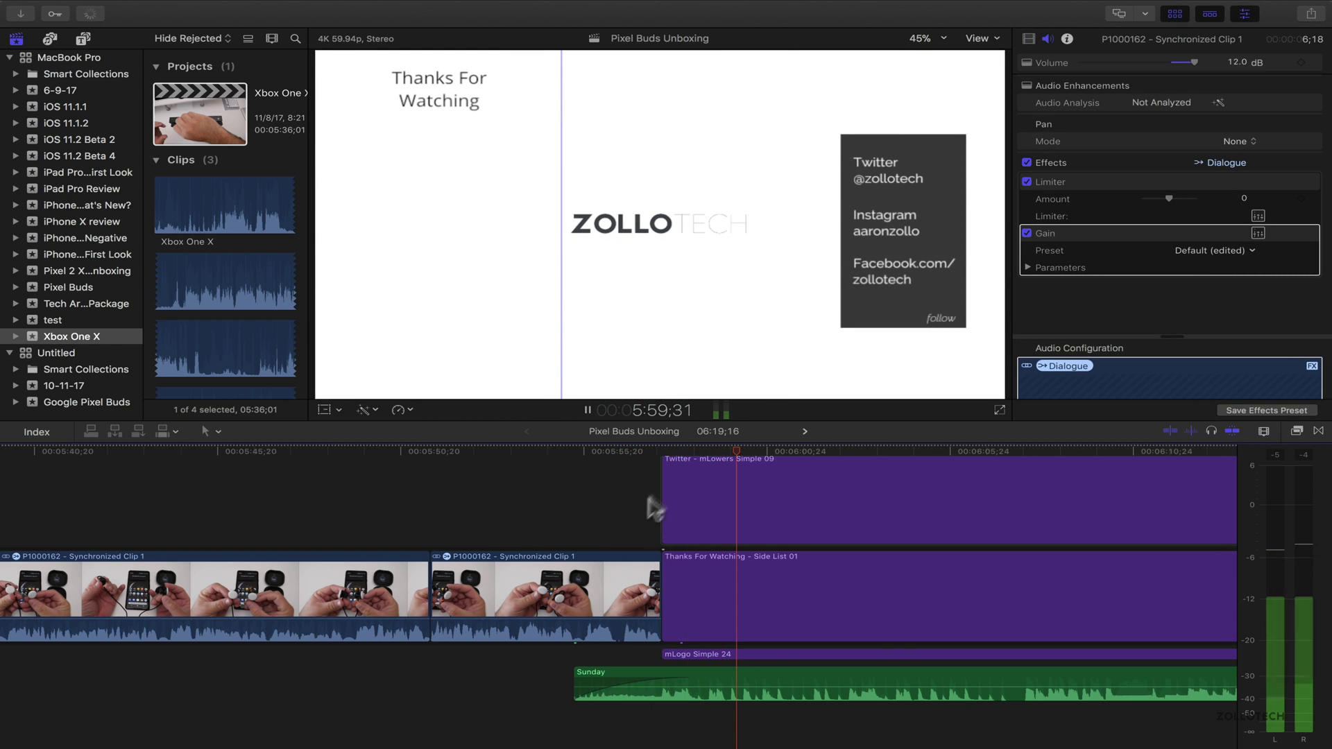
pyautogui.press('space')
pyautogui.click(886, 242)
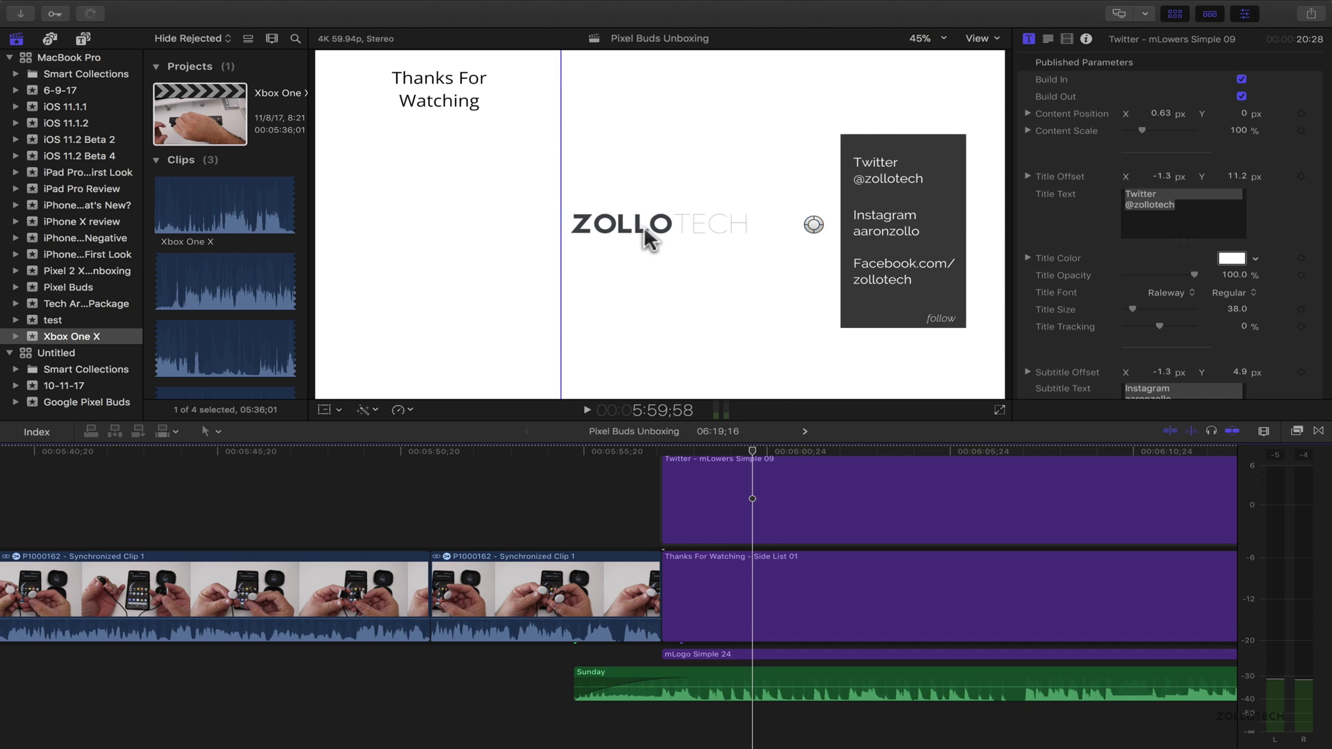
# - Via timeline history, pick up the Twitter lower-third and the long ZOLLOTECH watermark title from Xbox One X
pyautogui.click(805, 430)
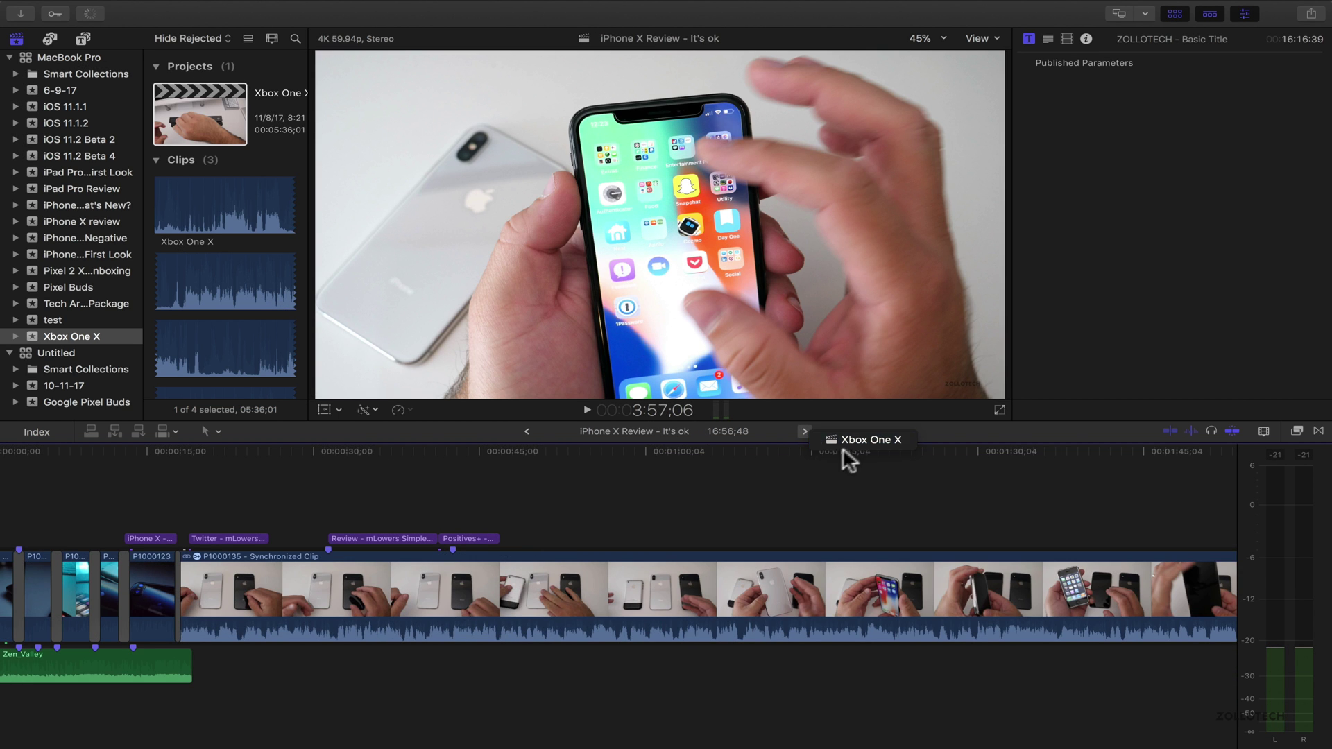
pyautogui.click(851, 441)
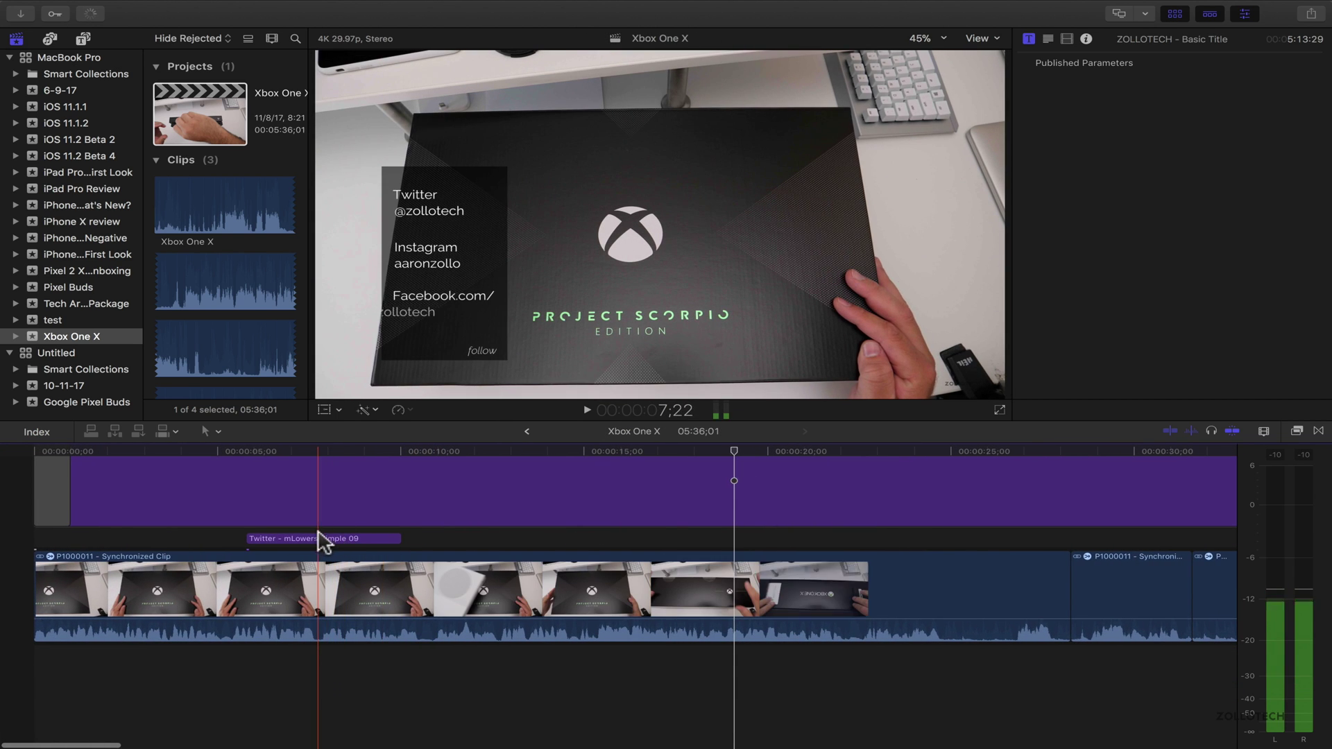
pyautogui.click(329, 540)
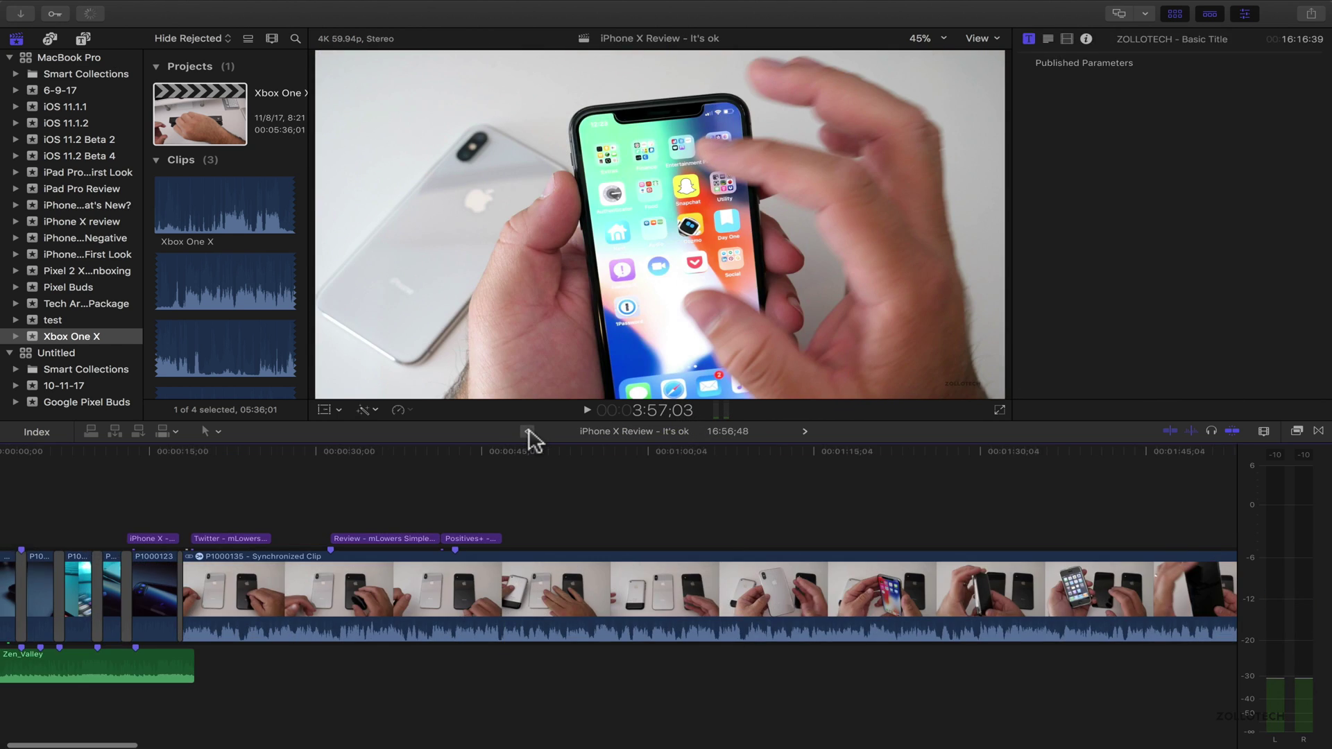
pyautogui.hscroll(-15, 413, 520)
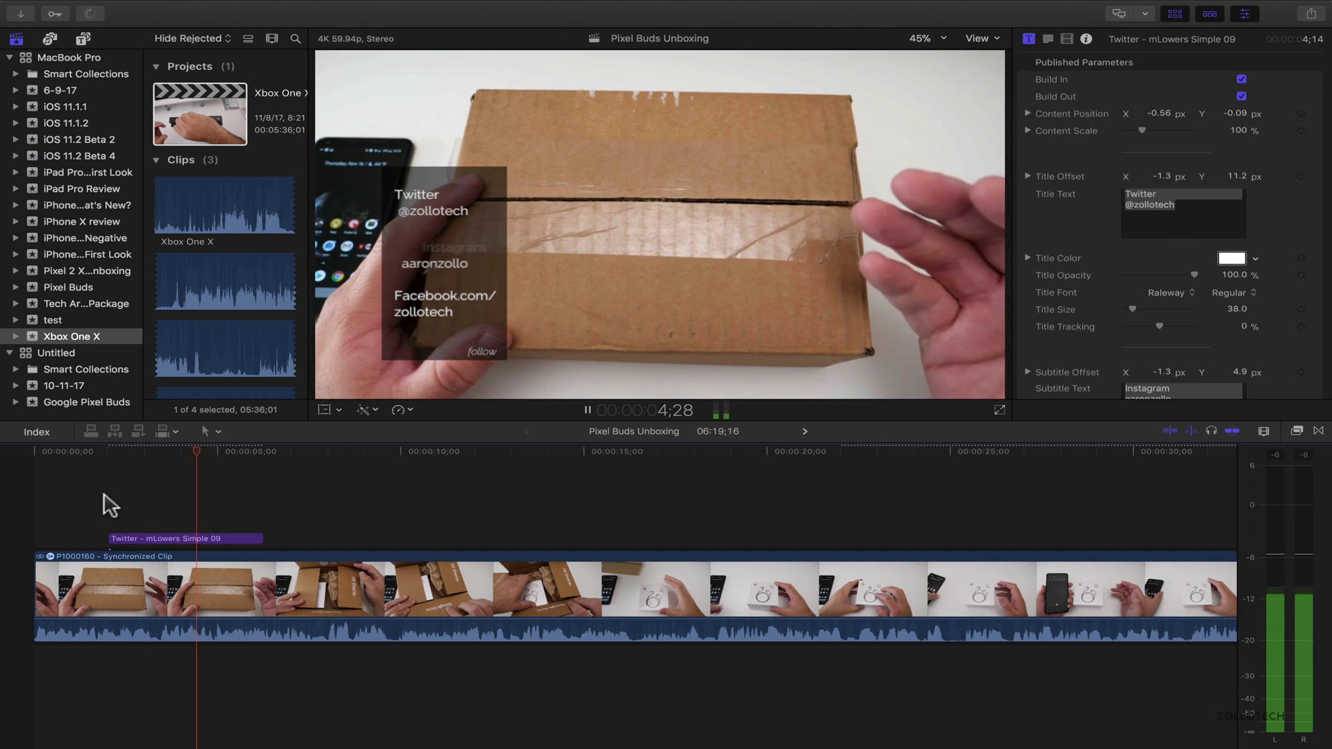
pyautogui.press('space')
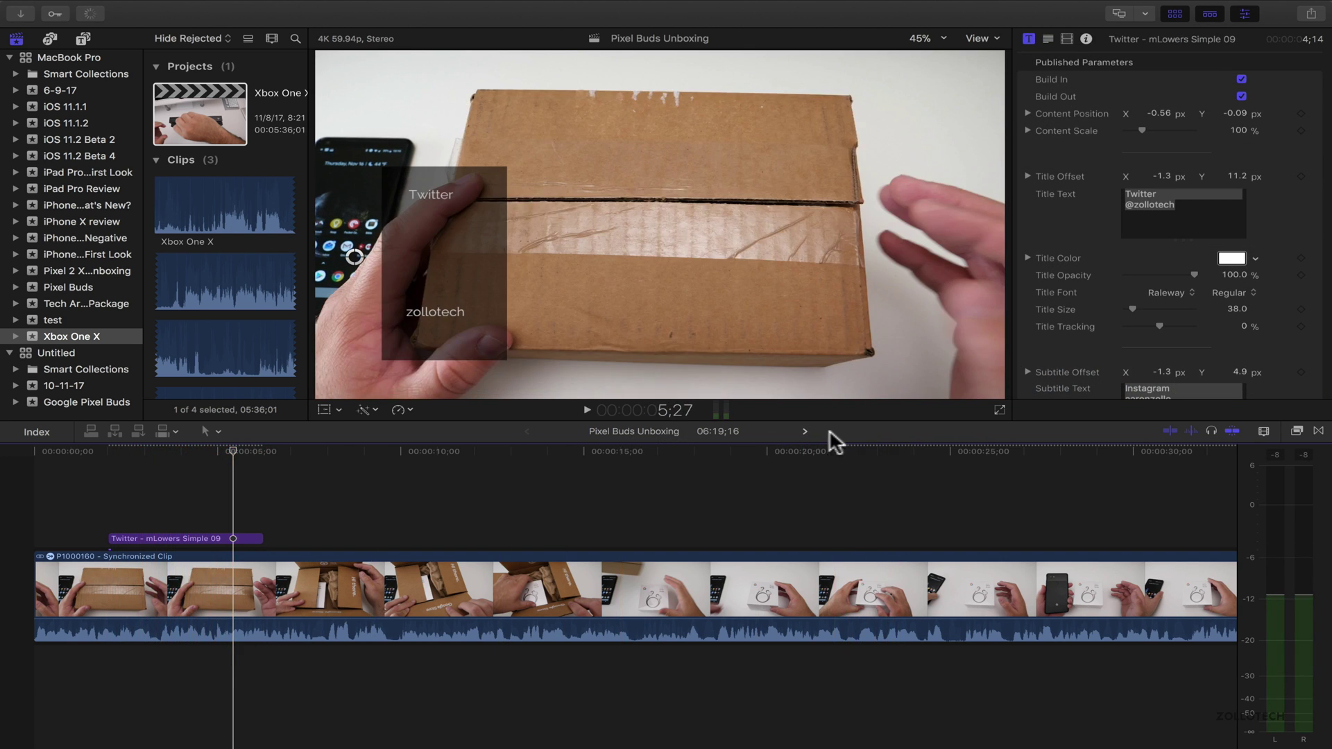
pyautogui.click(805, 431)
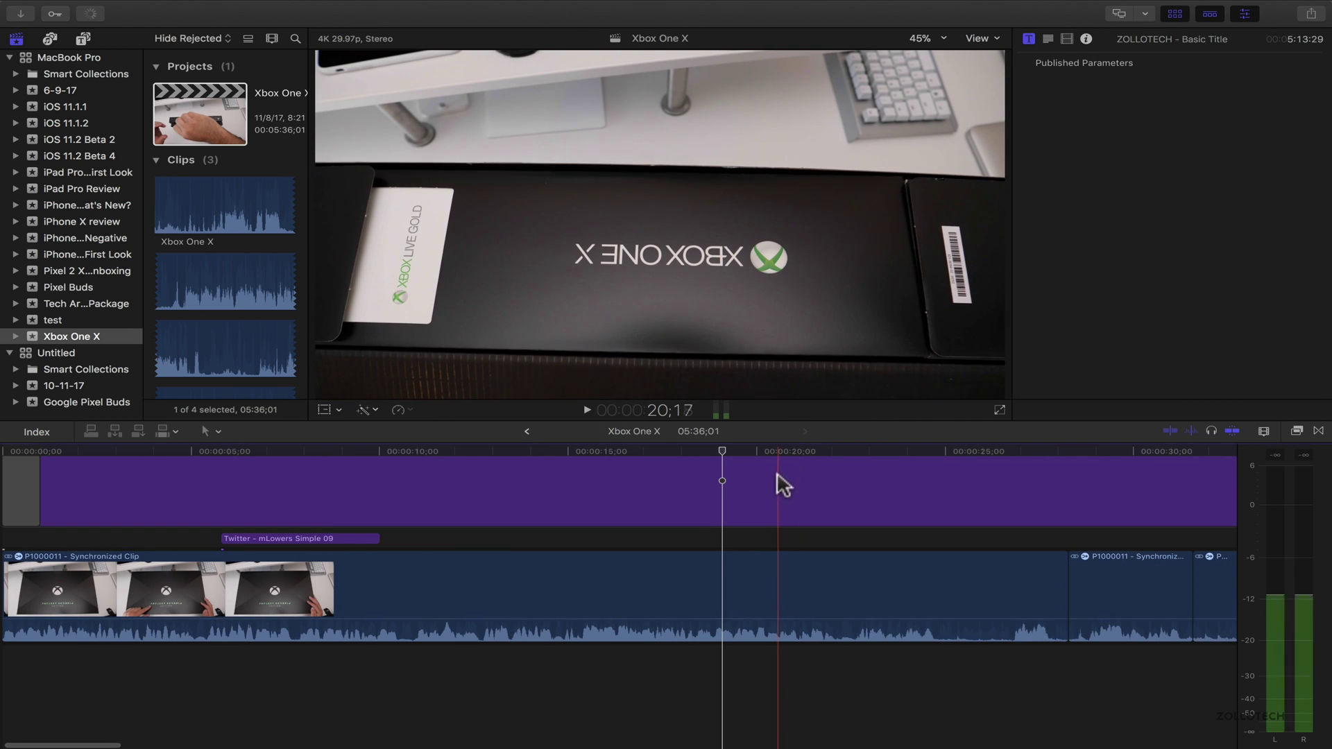
pyautogui.click(783, 487)
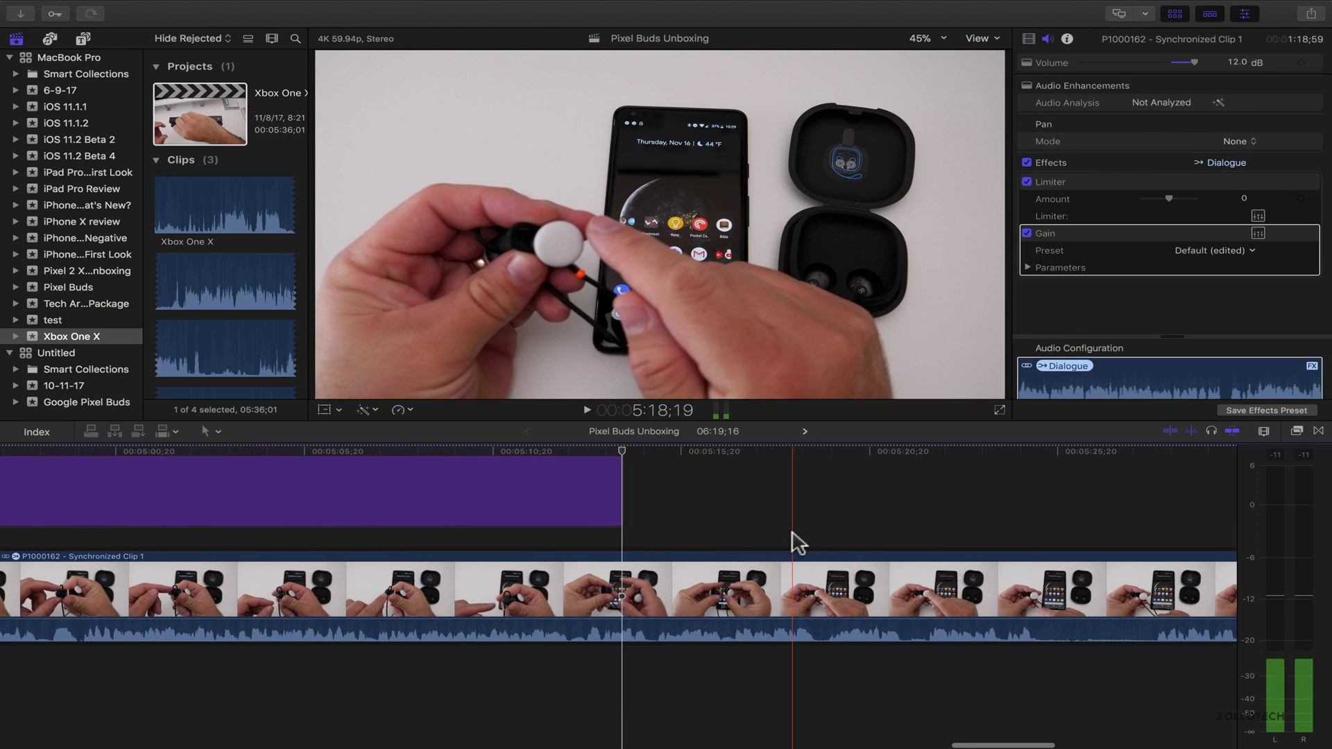
# - Drag the ZOLLOTECH watermark title's end out to the outro titles, then park the playhead near the start
pyautogui.moveTo(213, 490)
pyautogui.mouseDown()
pyautogui.moveTo(1216, 490)
pyautogui.moveTo(1187, 489)
pyautogui.mouseUp()
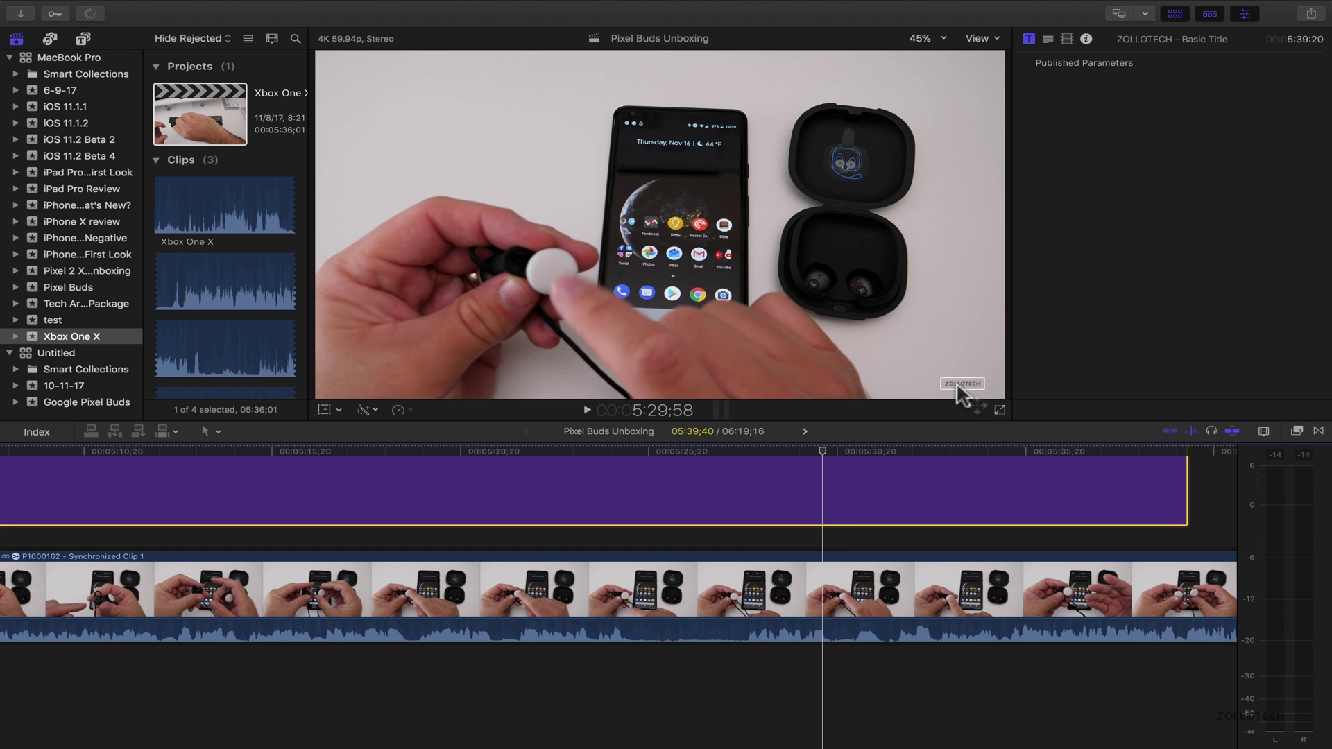
pyautogui.hscroll(1, 953, 482)
pyautogui.hscroll(8, 954, 481)
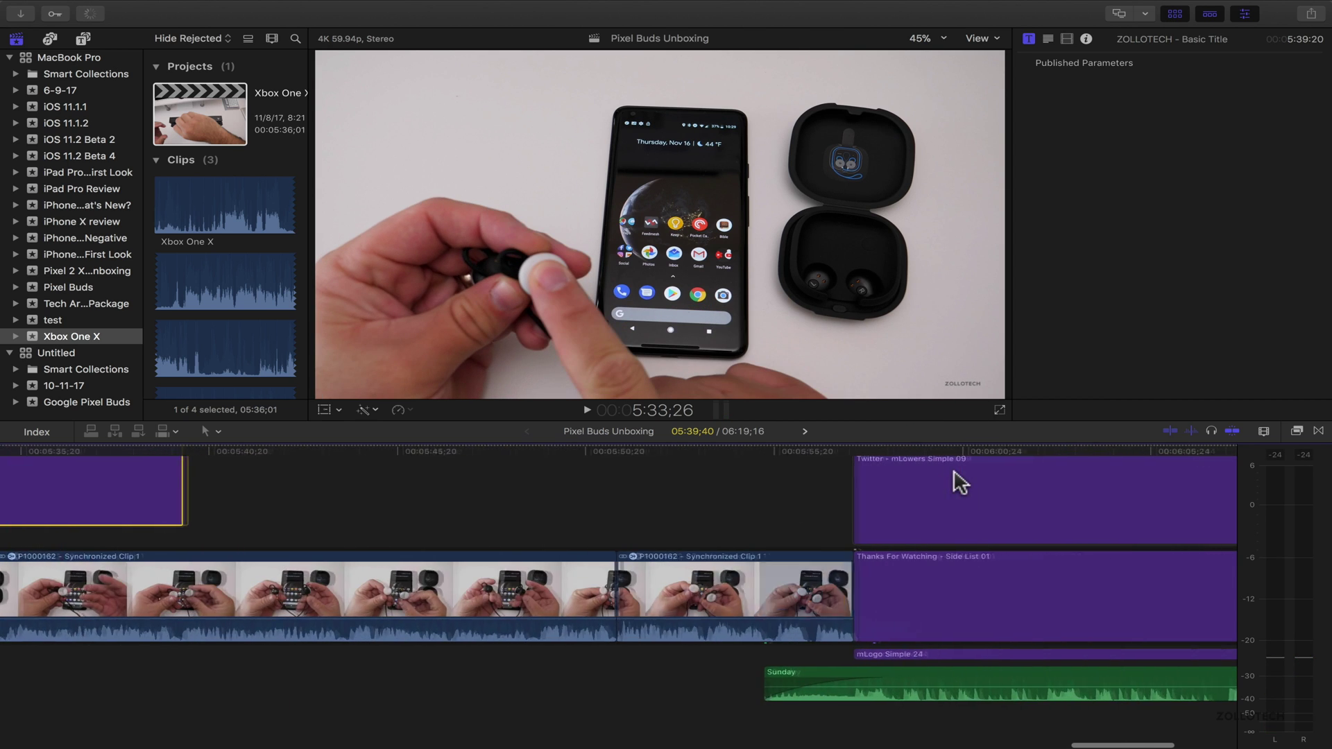
pyautogui.moveTo(178, 500); pyautogui.dragTo(848, 511)
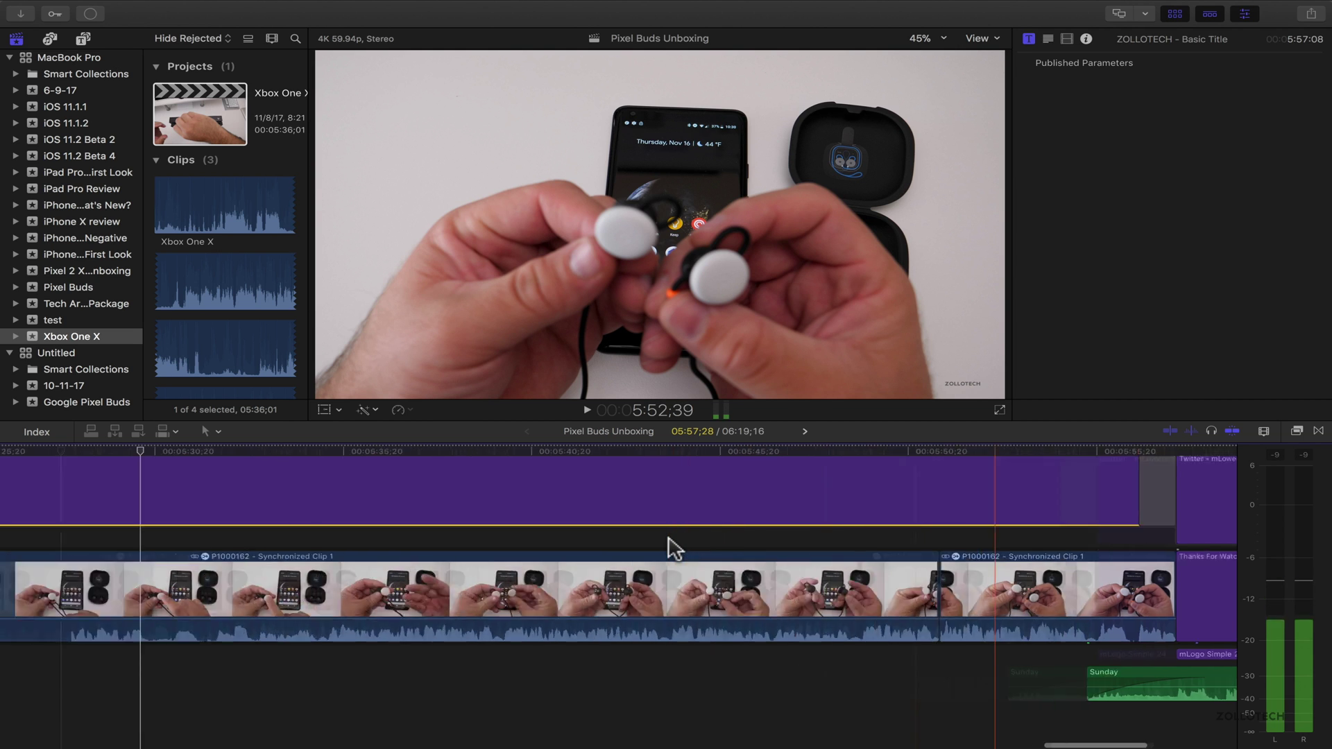
pyautogui.hscroll(-10, 668, 543)
pyautogui.hscroll(-10, 670, 544)
pyautogui.hscroll(-5, 669, 545)
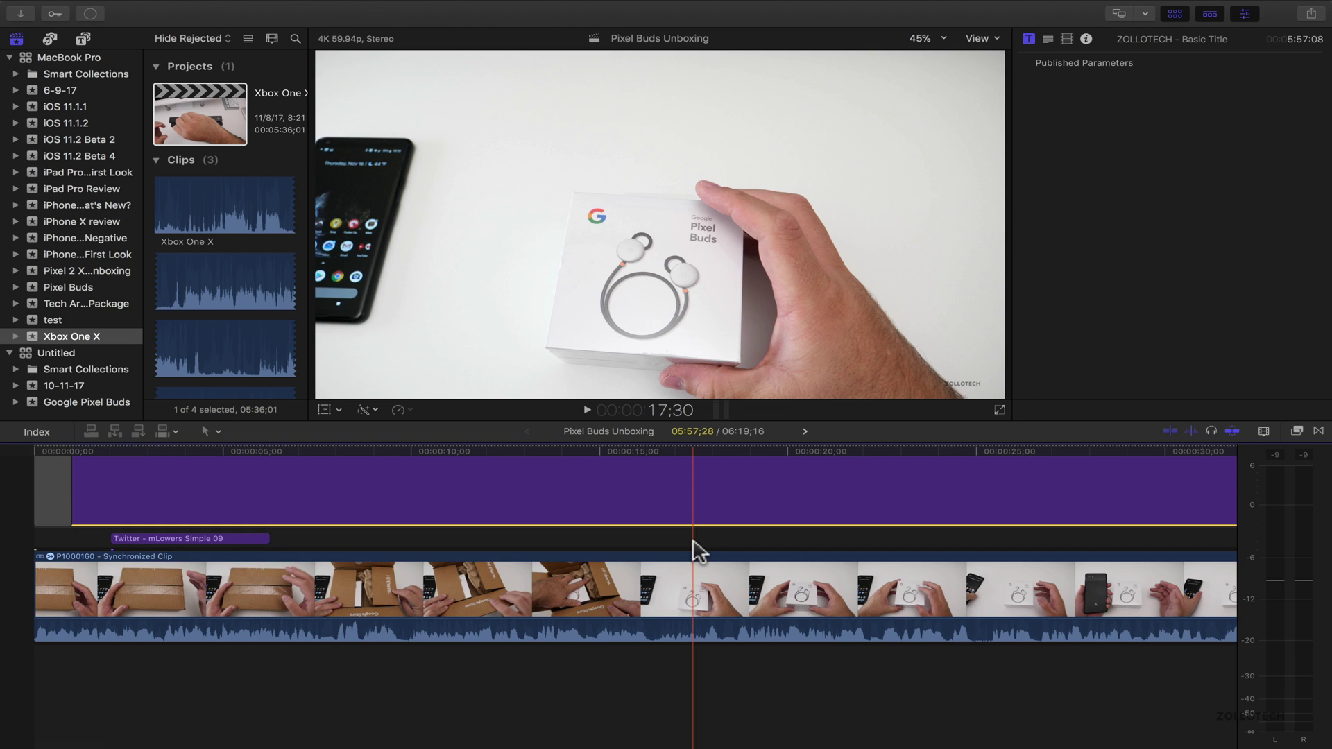
pyautogui.click(694, 545)
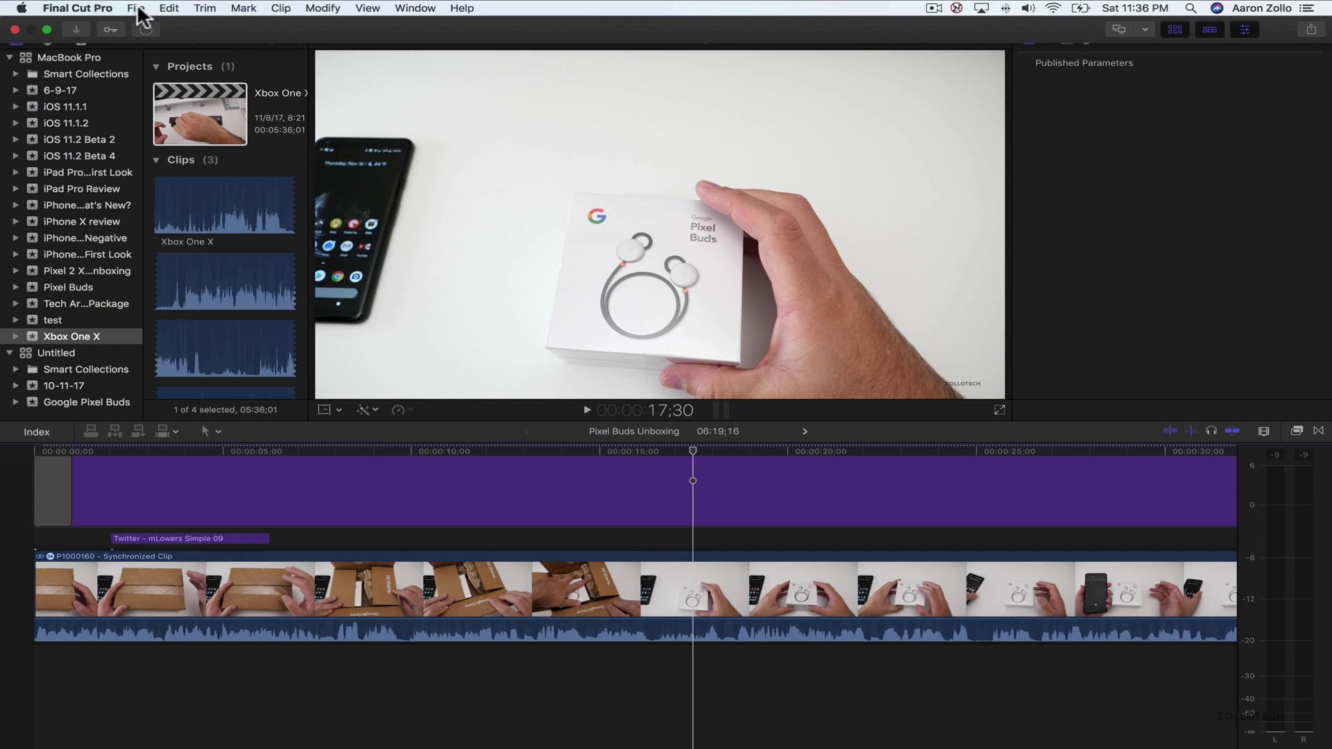
# - Choose File > Share > Master File… for the Pixel Buds Unboxing project
pyautogui.click(136, 9)
pyautogui.moveTo(167, 150)
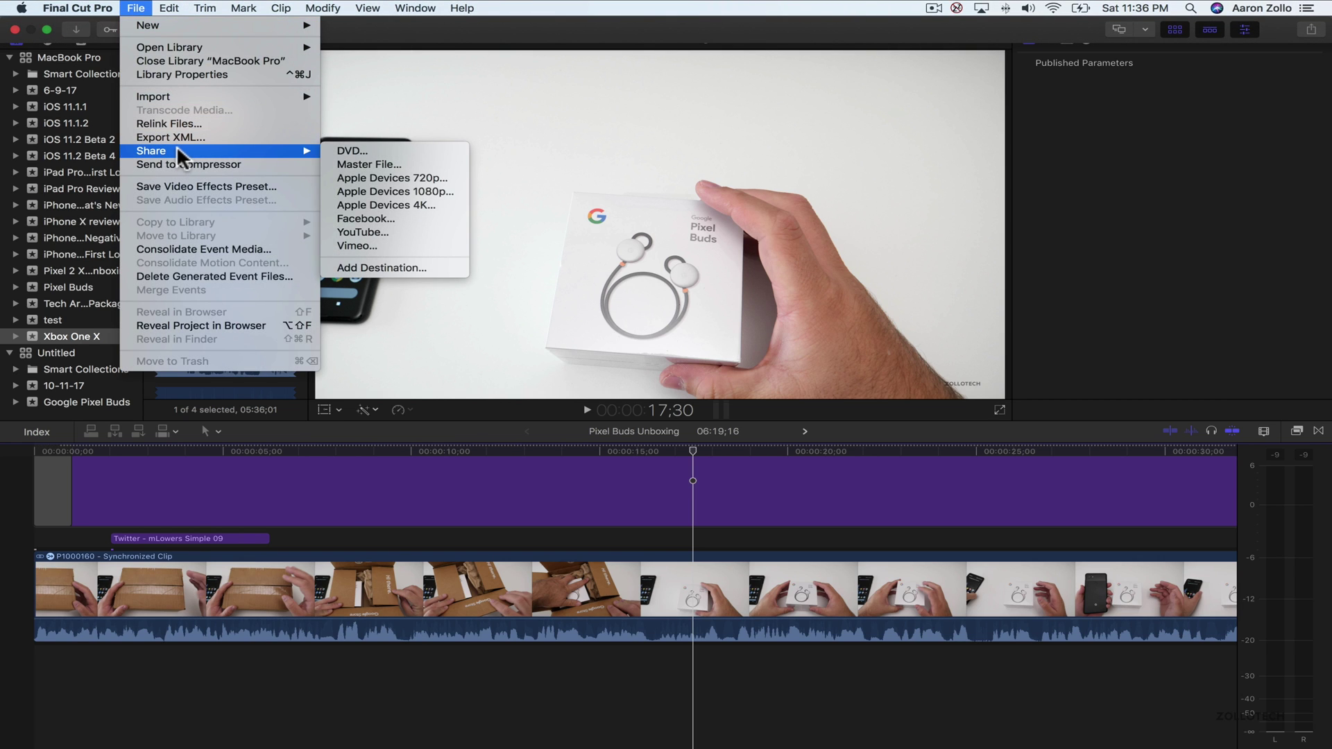
pyautogui.click(348, 161)
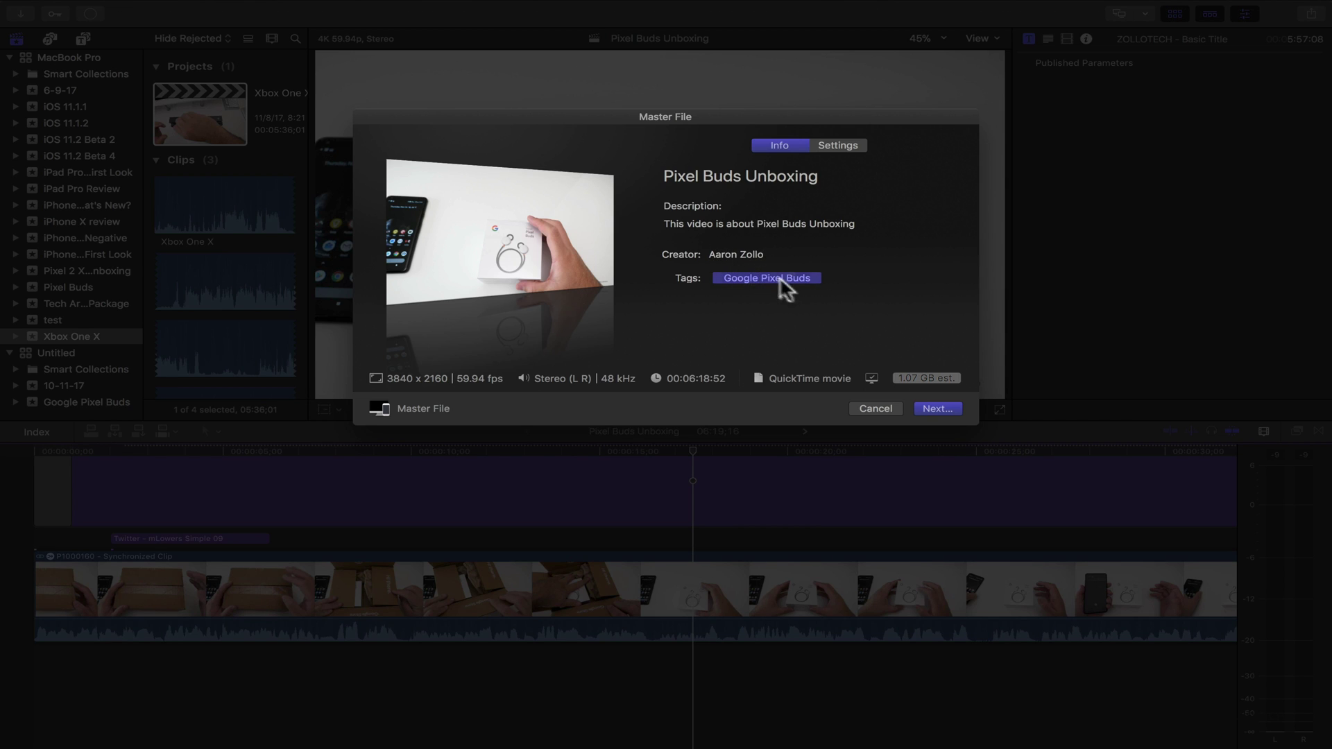
# - Keep Web Hosting format and H.264 Faster Encode at 3840 x 2160 in Settings, then continue to the save sheet
pyautogui.click(839, 146)
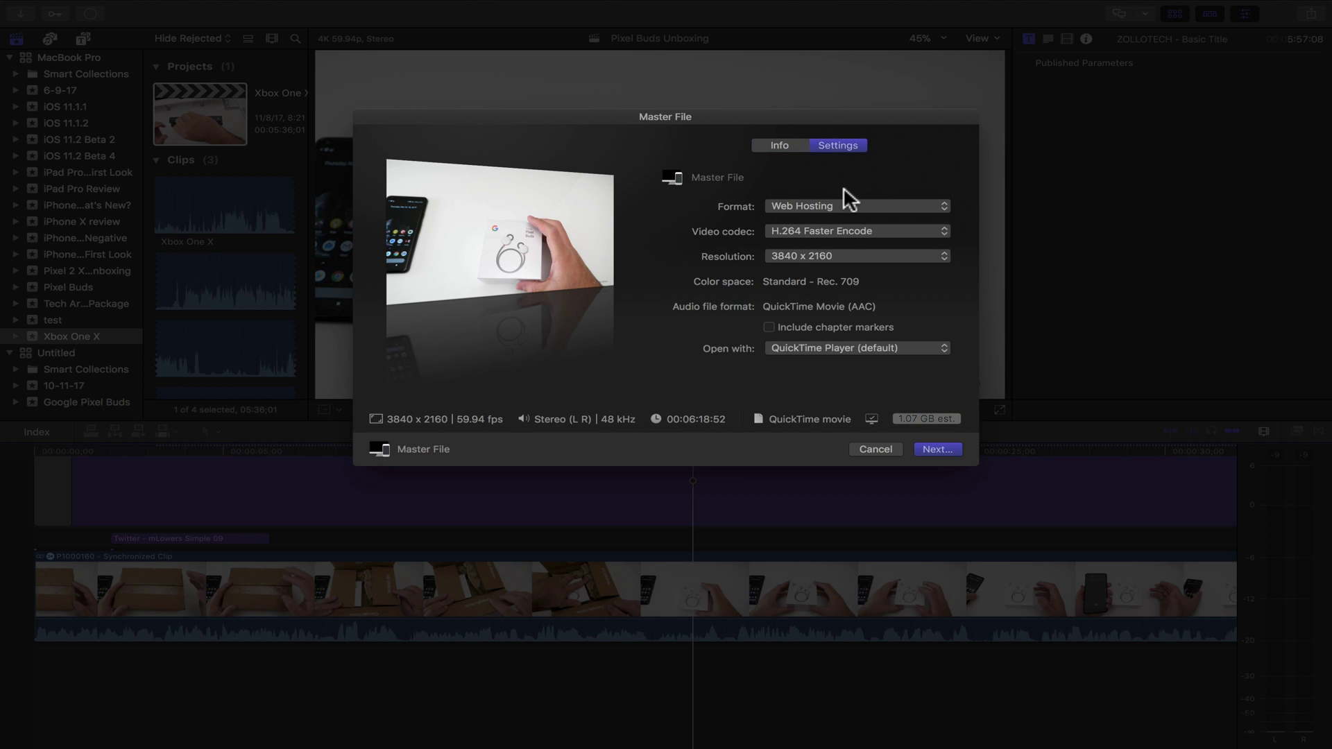
pyautogui.click(837, 209)
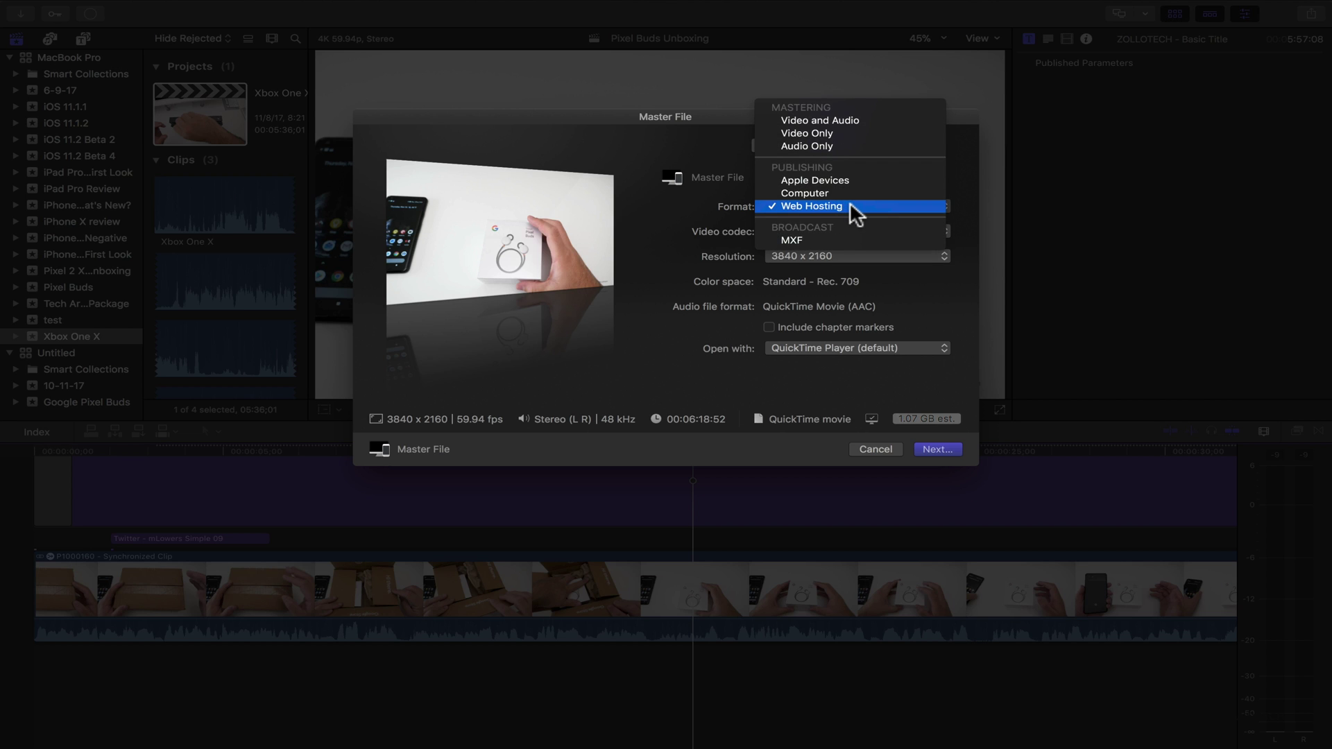
pyautogui.click(849, 206)
pyautogui.click(882, 233)
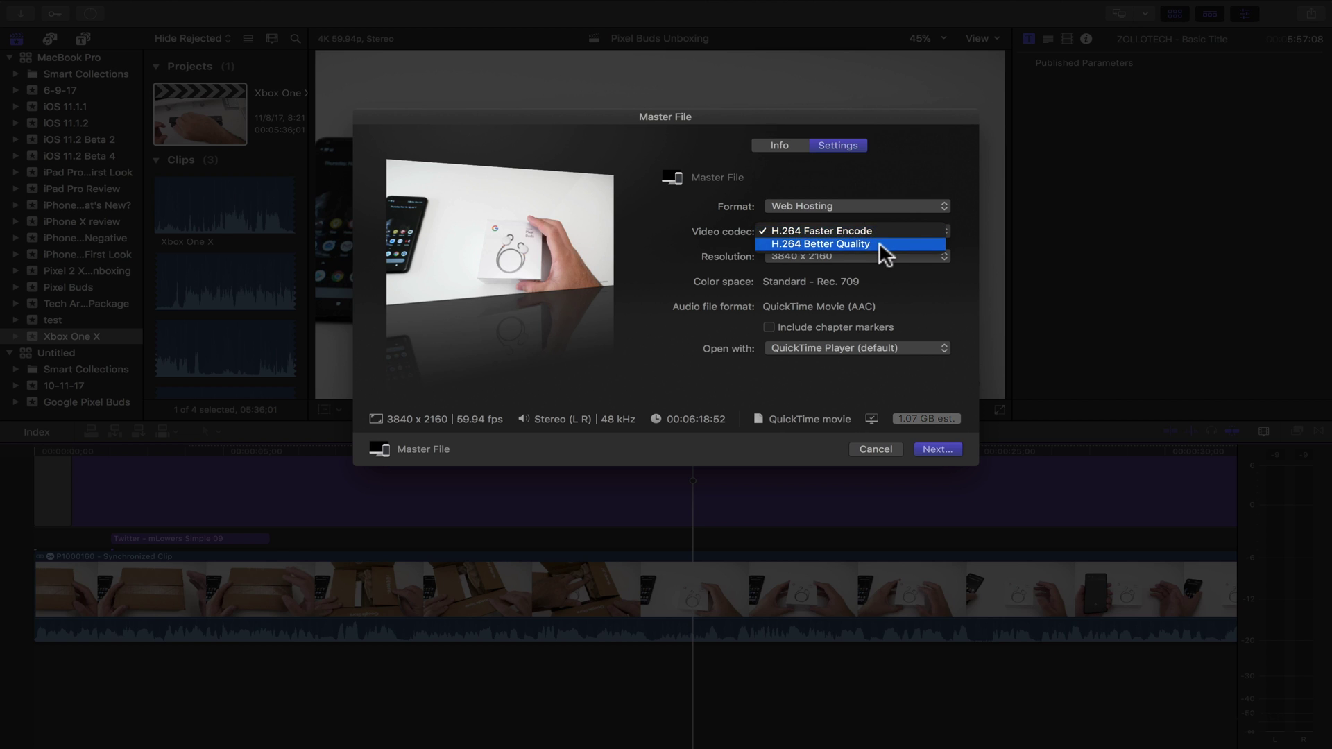
pyautogui.click(903, 174)
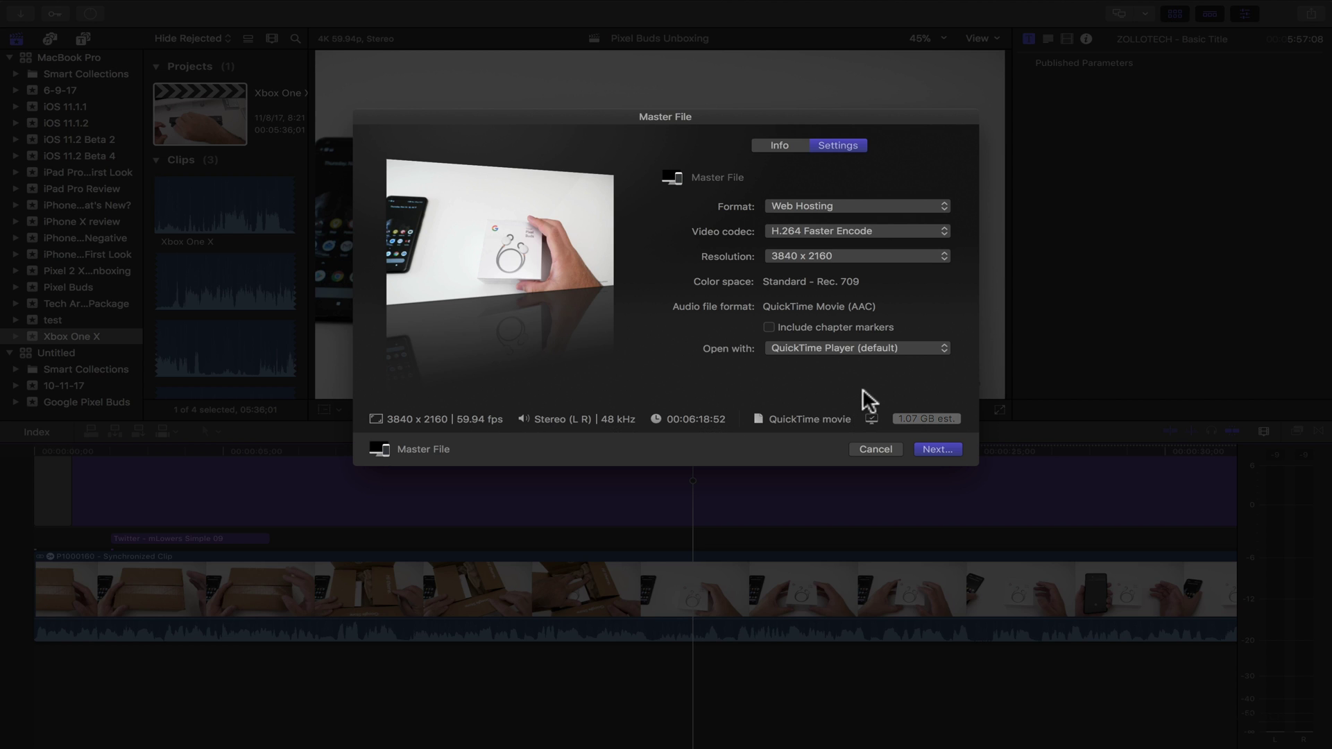
pyautogui.click(843, 207)
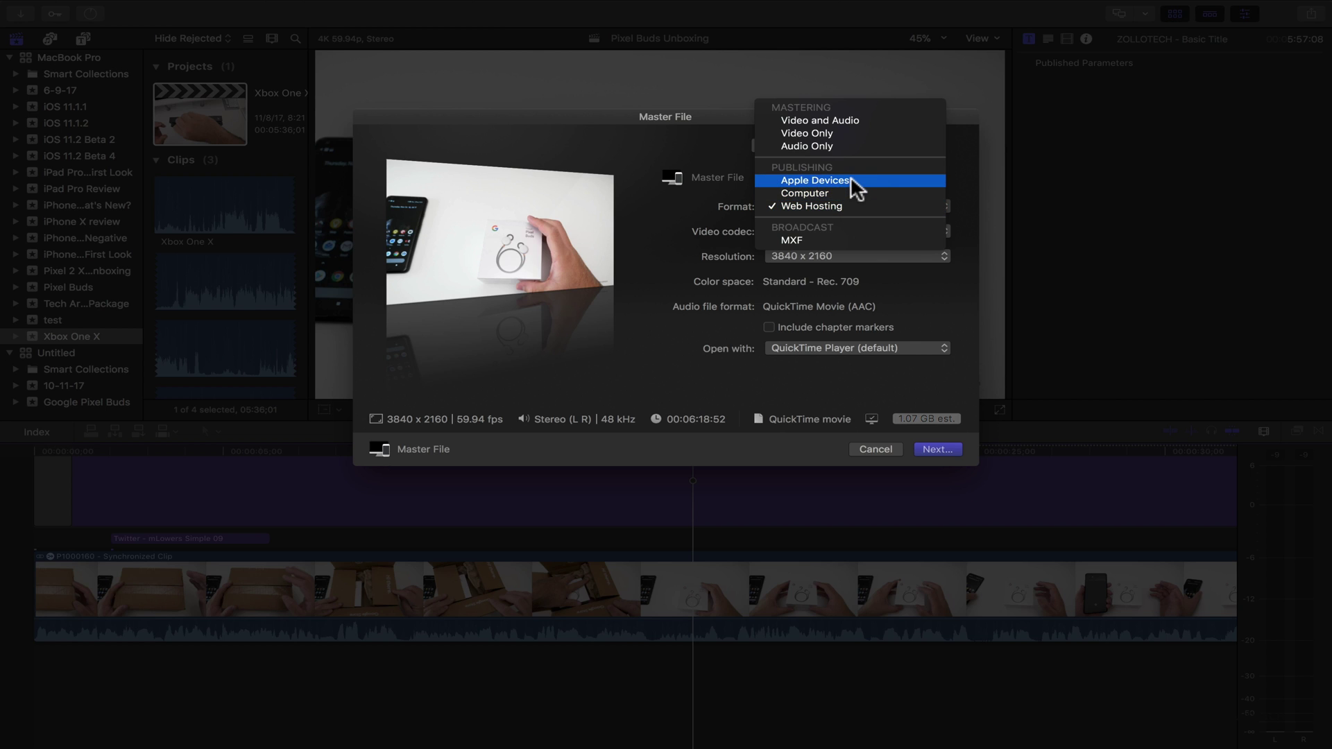
pyautogui.click(946, 302)
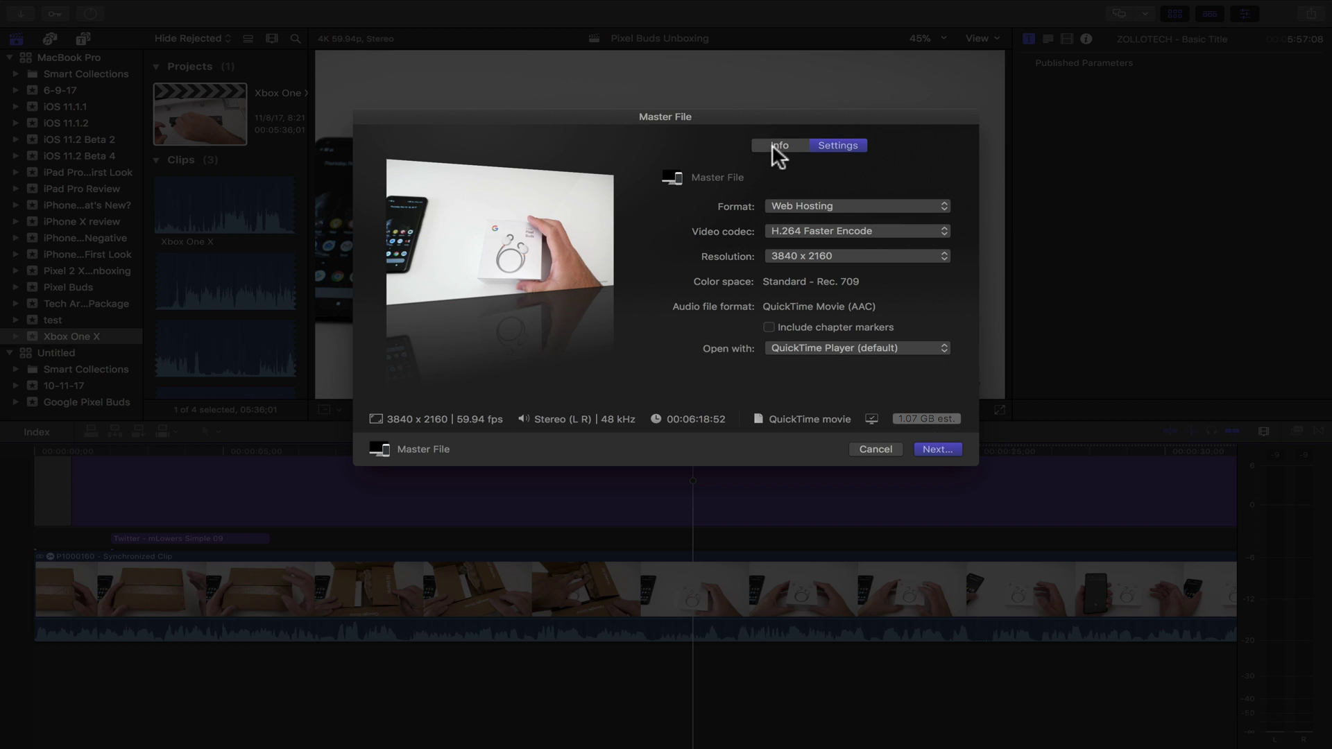
pyautogui.click(955, 447)
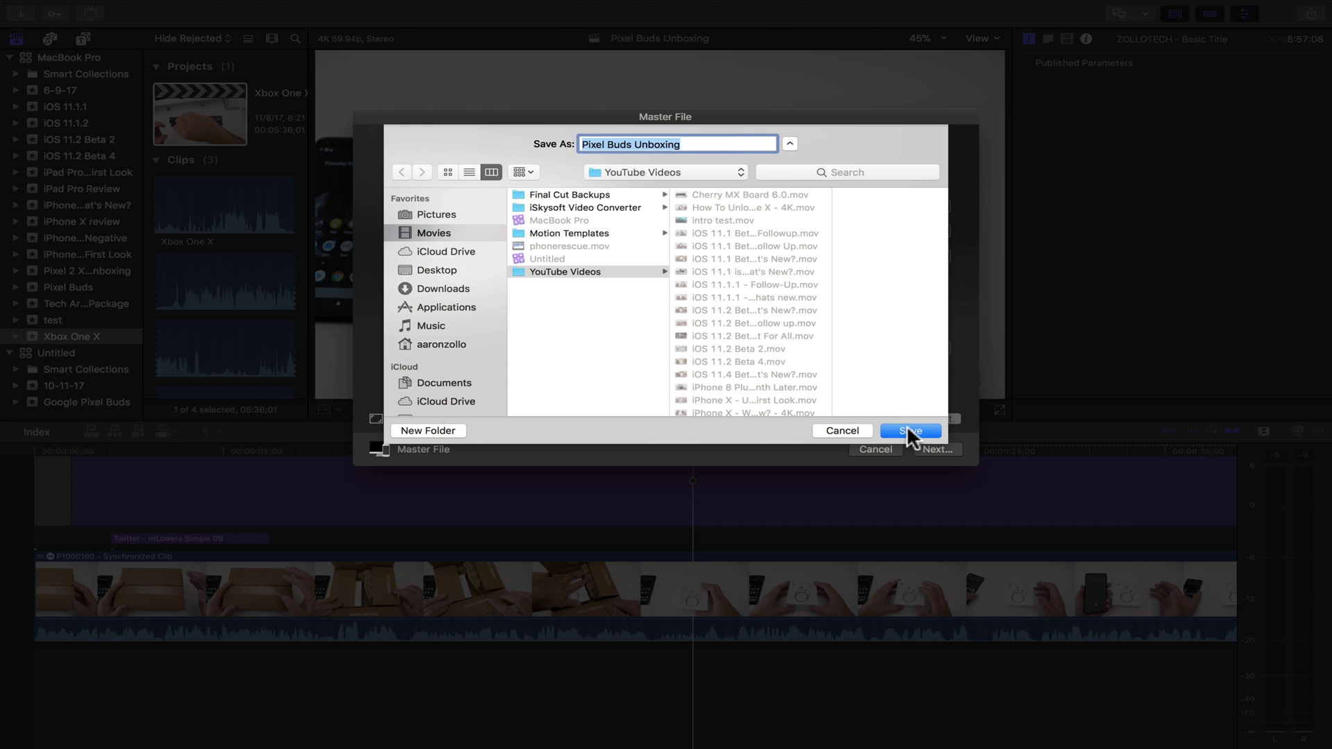
# - Cancel the save sheet and the Master File dialog, returning to the timeline
pyautogui.click(835, 428)
pyautogui.click(876, 449)
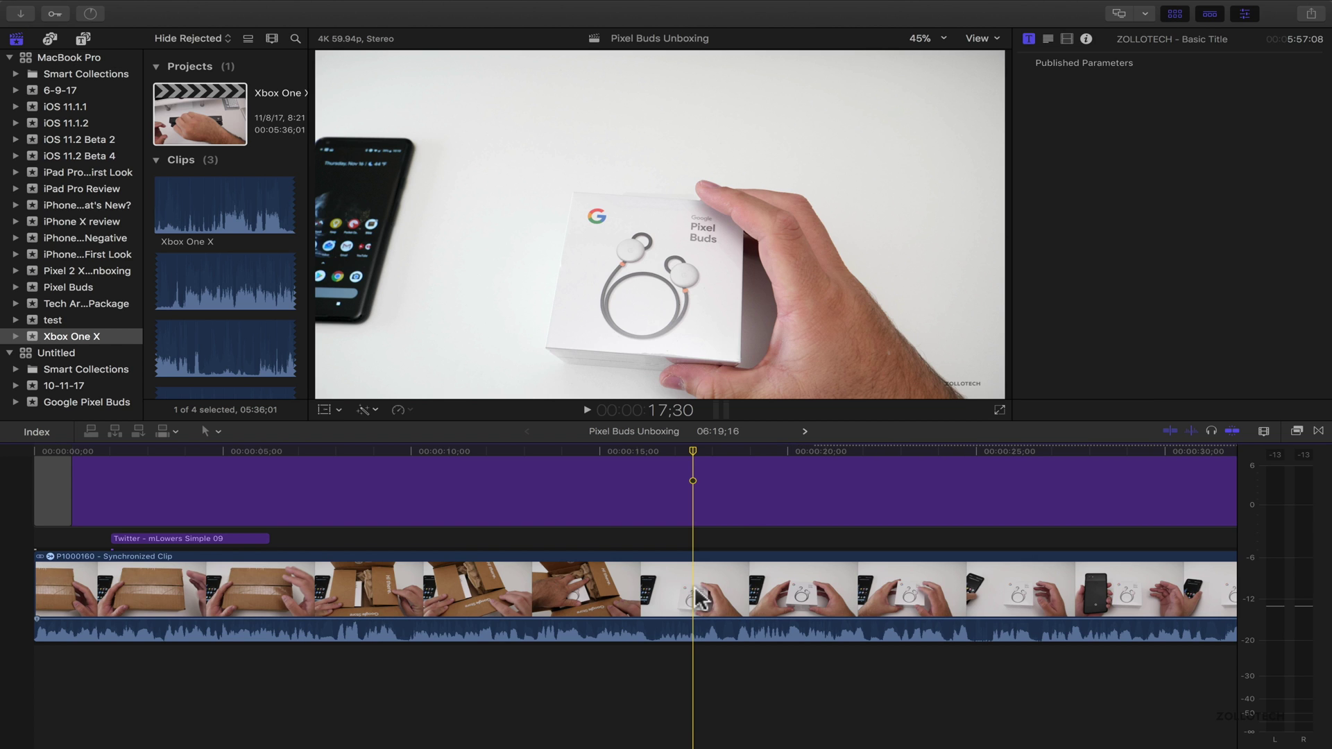
pyautogui.hscroll(10, 737, 550)
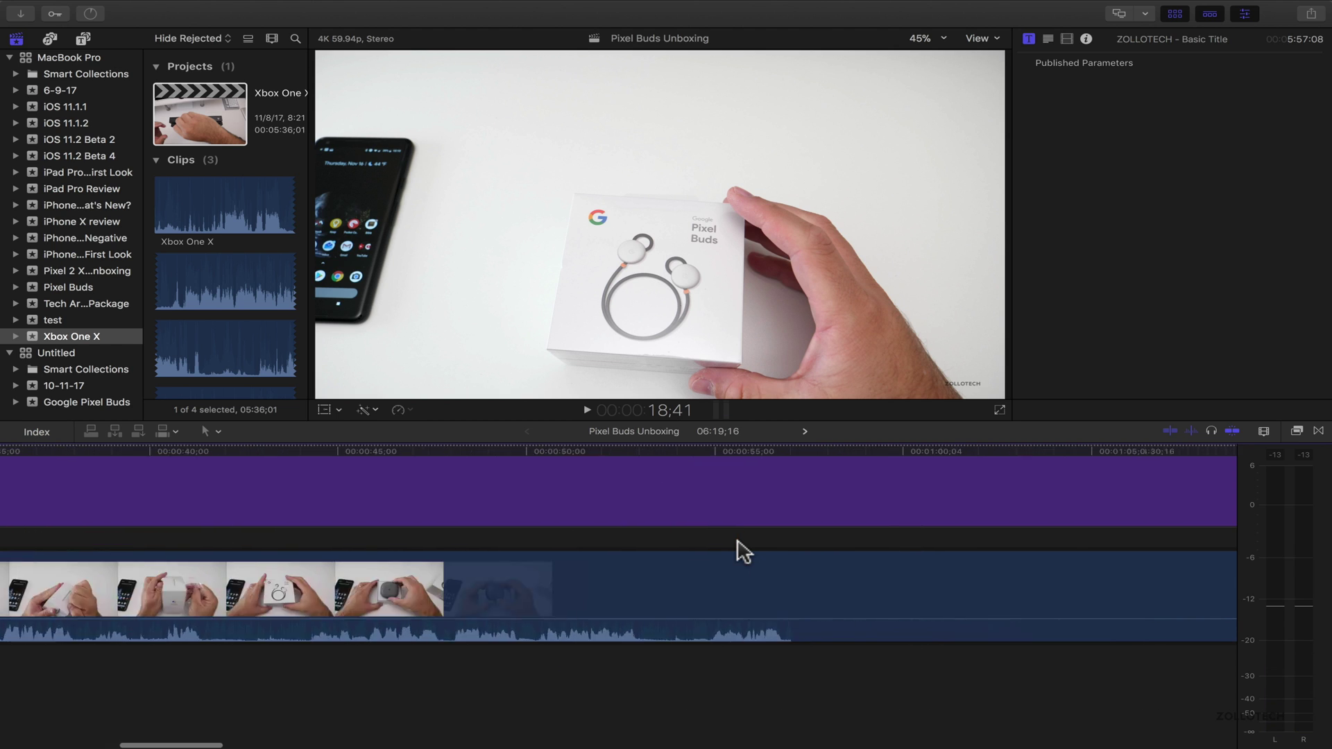
pyautogui.hscroll(10, 738, 550)
pyautogui.hscroll(10, 737, 549)
pyautogui.hscroll(5, 738, 549)
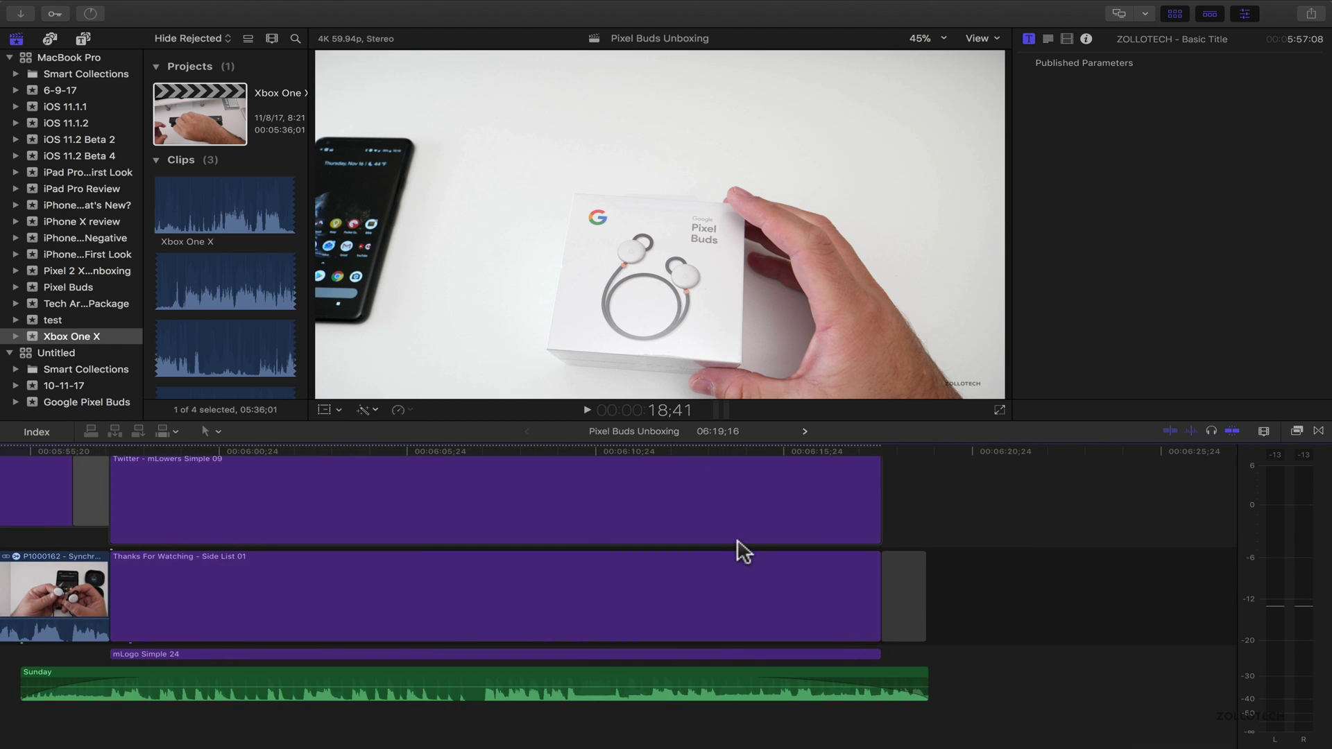
pyautogui.hscroll(-10, 738, 550)
pyautogui.hscroll(-10, 738, 549)
pyautogui.hscroll(-10, 738, 550)
pyautogui.hscroll(-5, 738, 549)
pyautogui.scroll(1, 738, 549)
pyautogui.scroll(1, 738, 549)
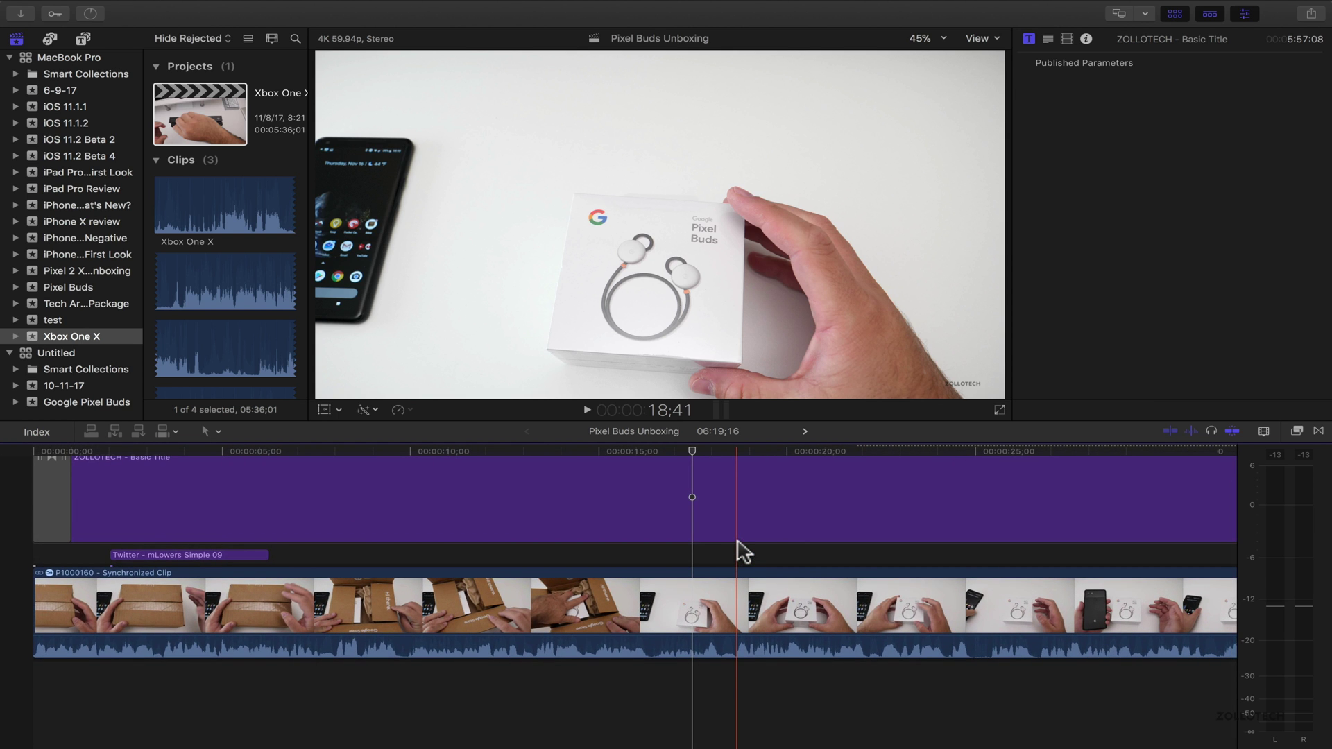